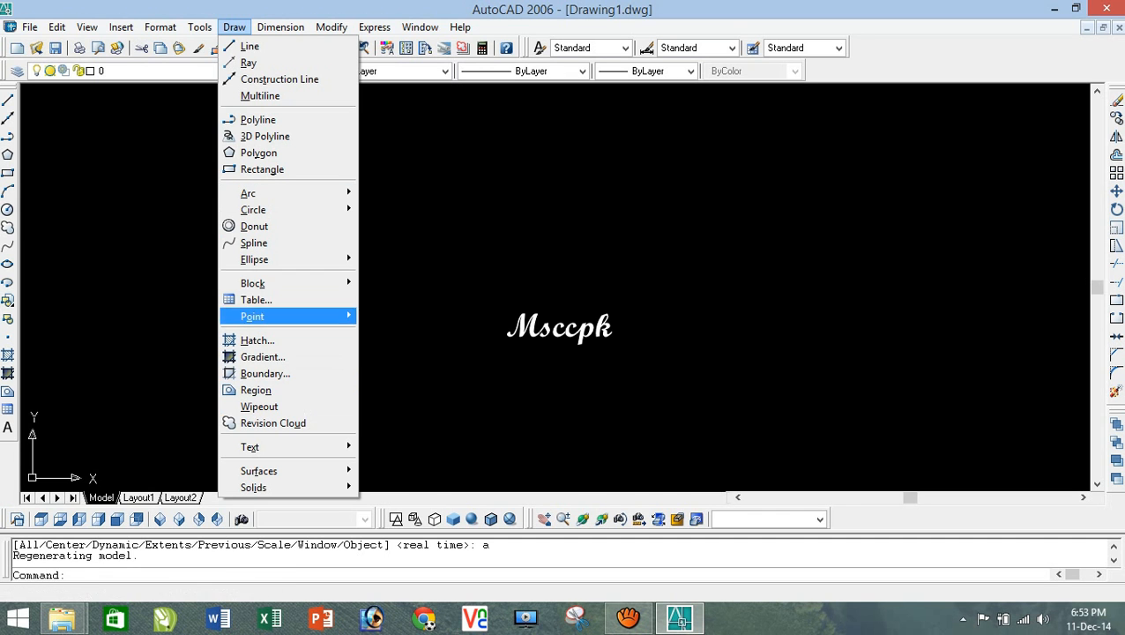
Step: Create multiline text reading "sdfdfds fgdfgfdgdf" at height 25 in a box about 54' by 22' in the upper-left drawing area
mouse_move(282, 447)
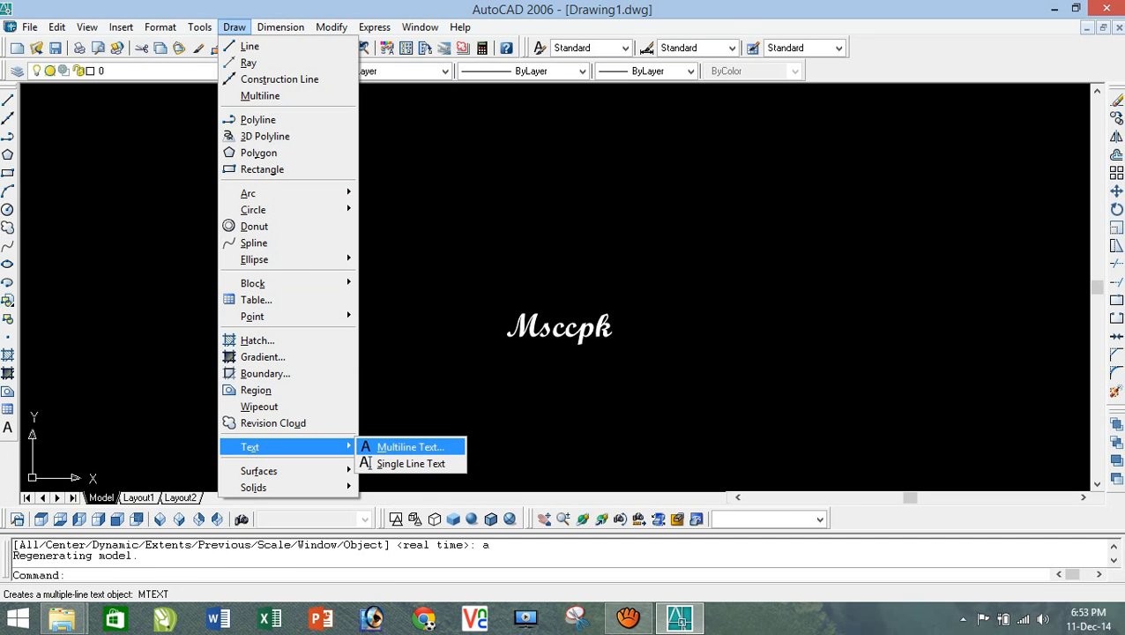
left_click(410, 447)
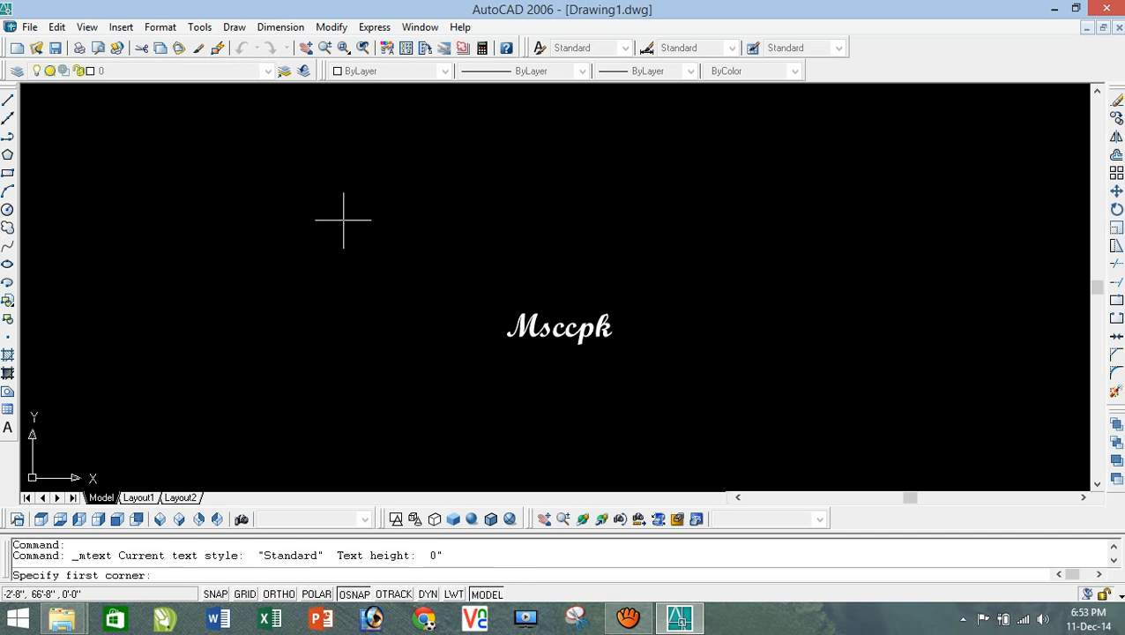
left_click(343, 220)
left_click(557, 307)
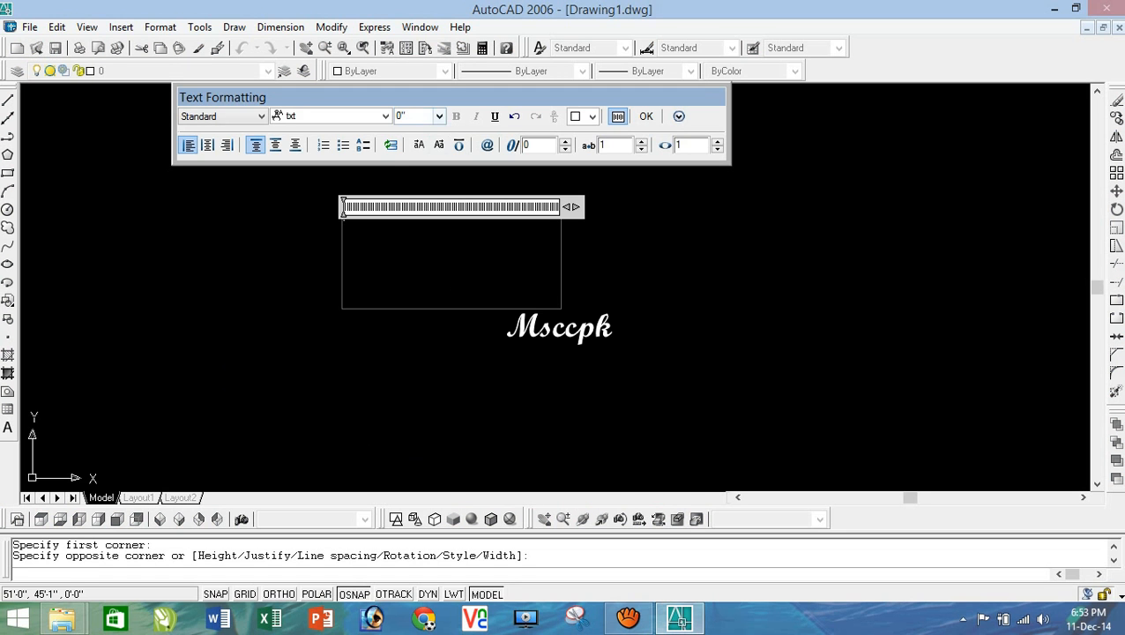
type("10")
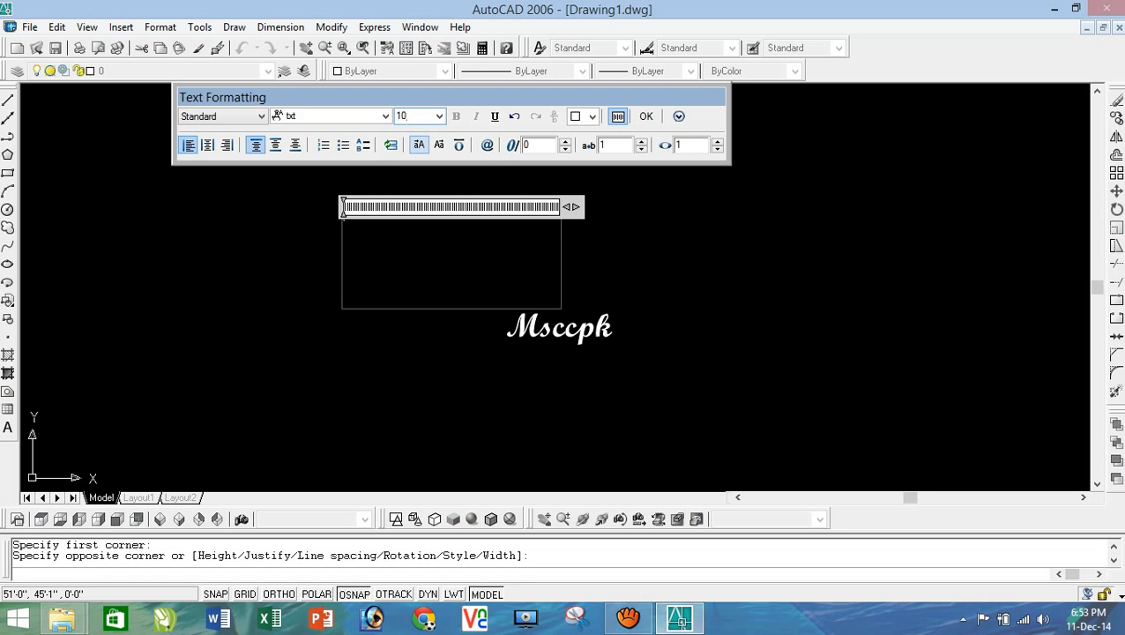
key("Return")
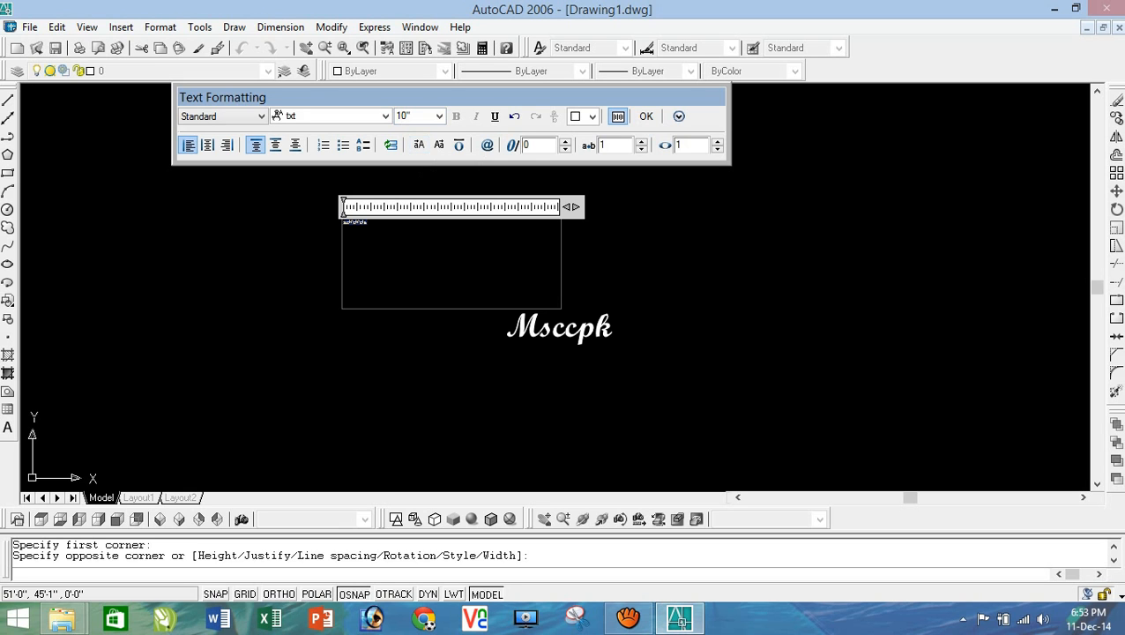
type("25")
key("Return")
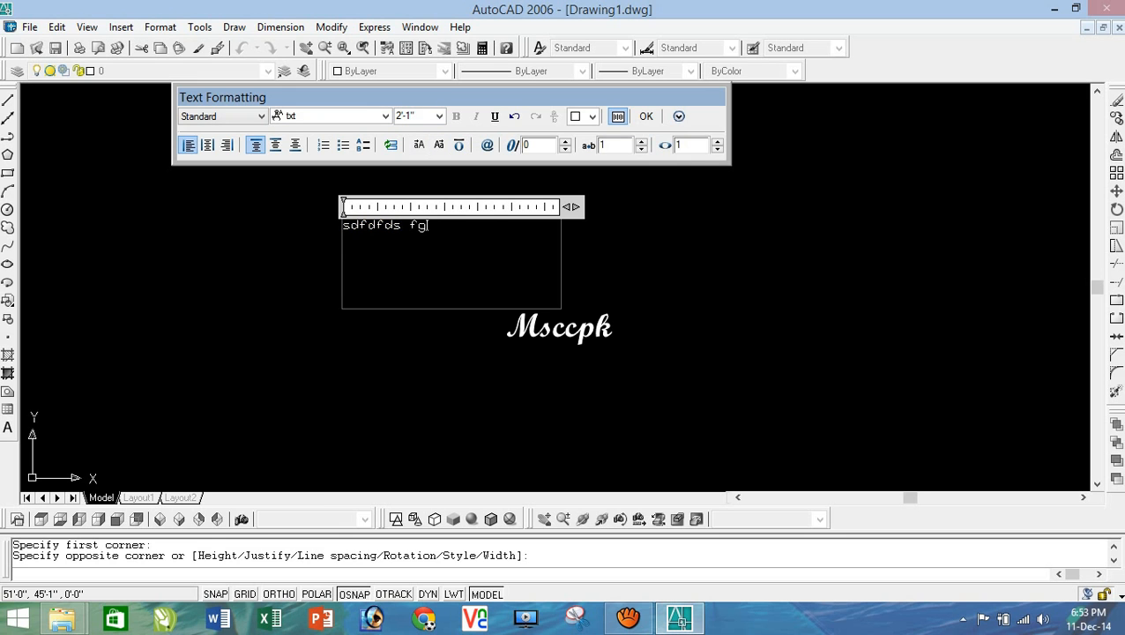
left_click(264, 258)
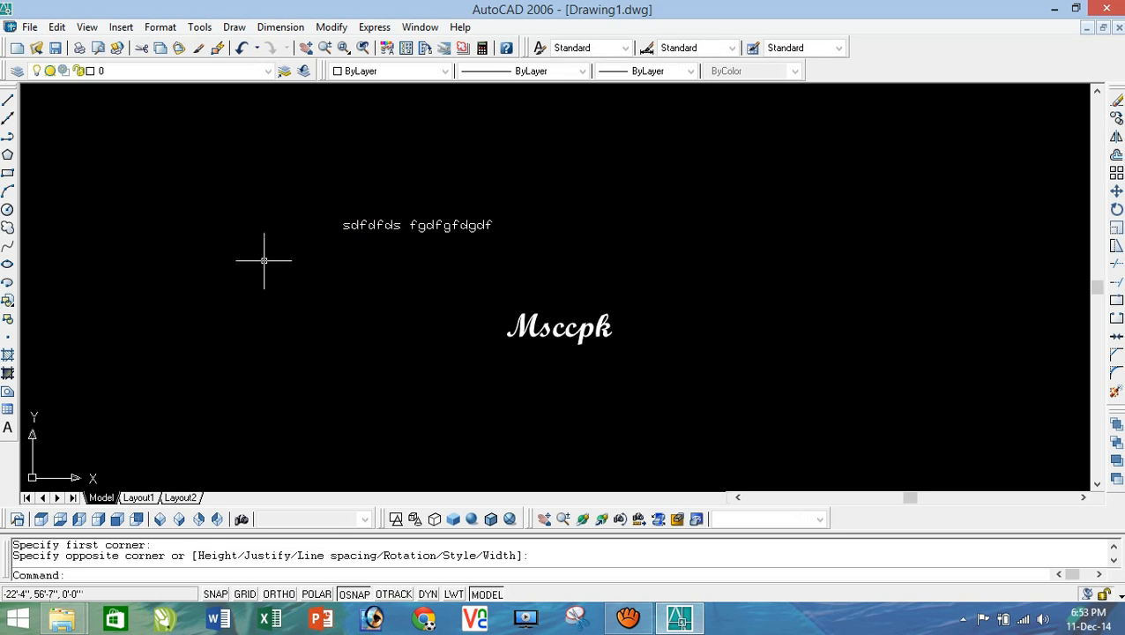
Step: Erase the multiline text "sdfdfds fgdfgfdgdf" from the drawing
left_click(433, 227)
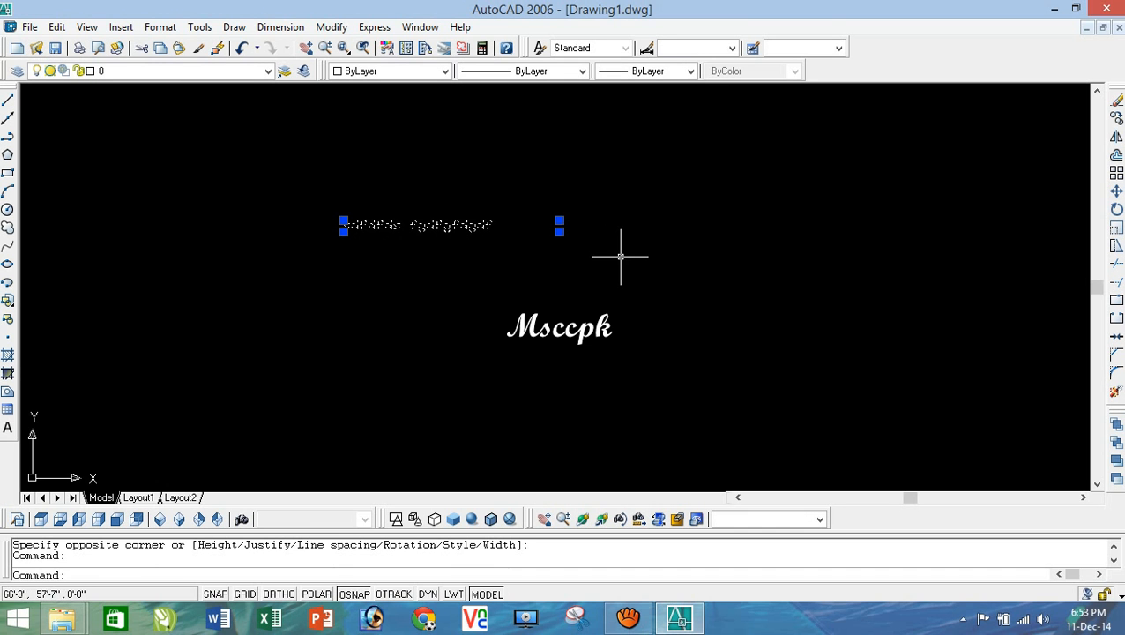
right_click(417, 225)
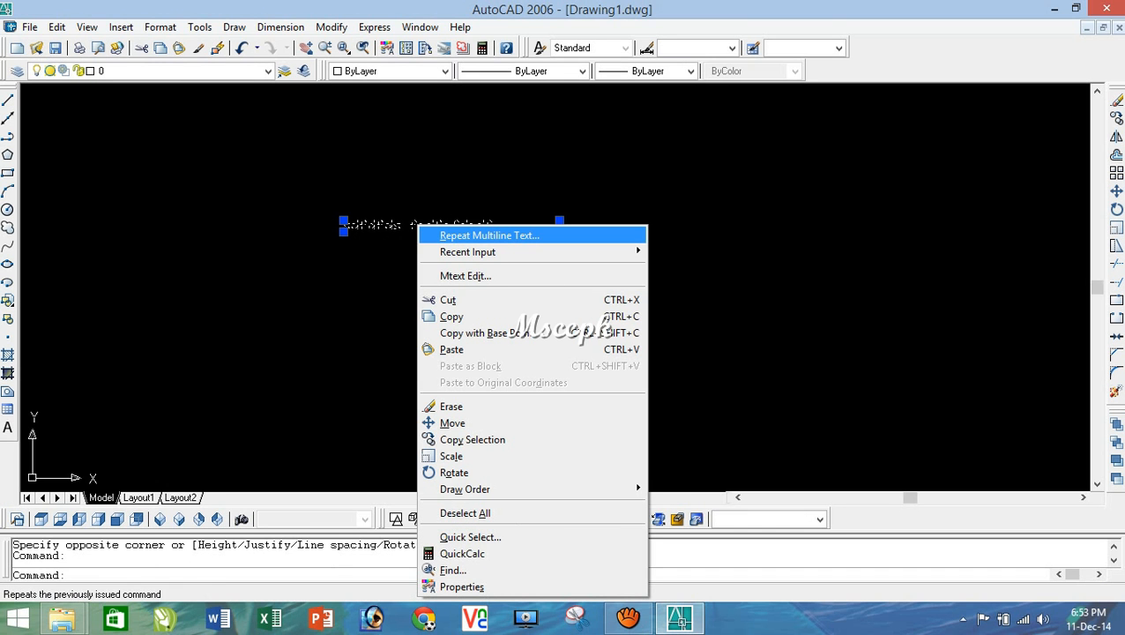
left_click(387, 265)
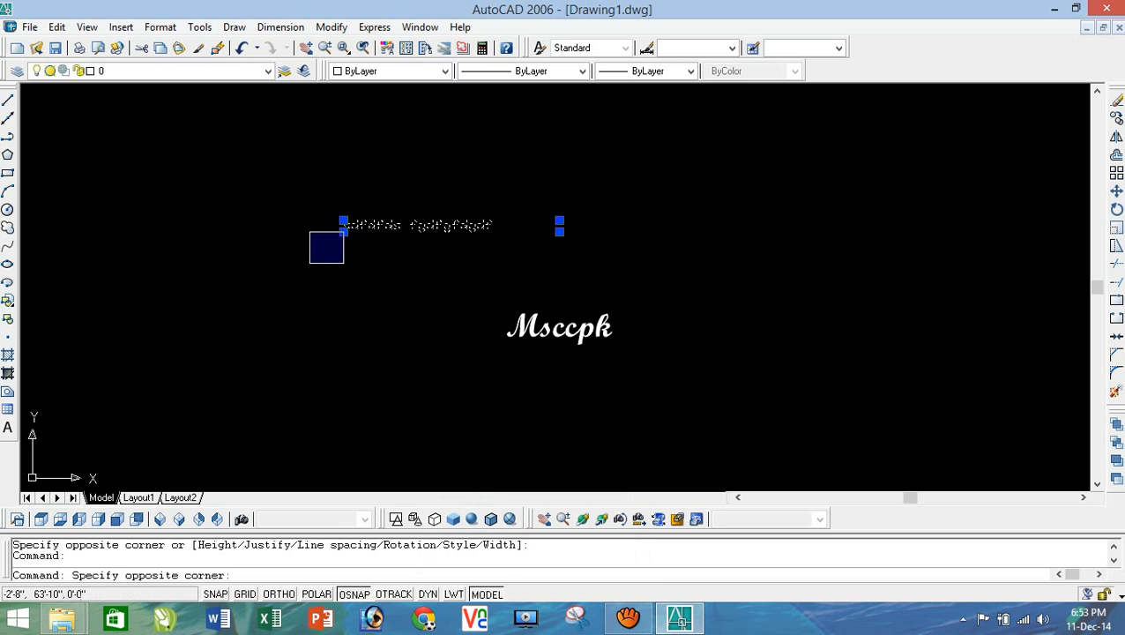
left_click(379, 267)
key("Delete")
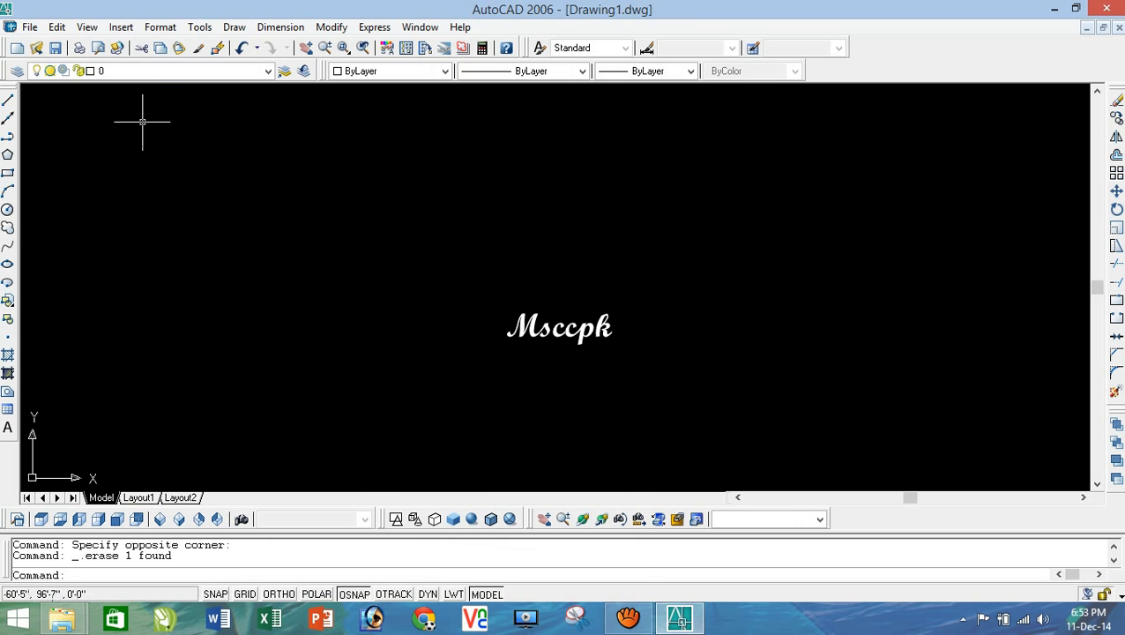
Step: Create horizontal single-line text reading "ghjghj" with polar tracking on, a picked height of about 23'-10" and the default 0-degree rotation
left_click(233, 26)
mouse_move(256, 447)
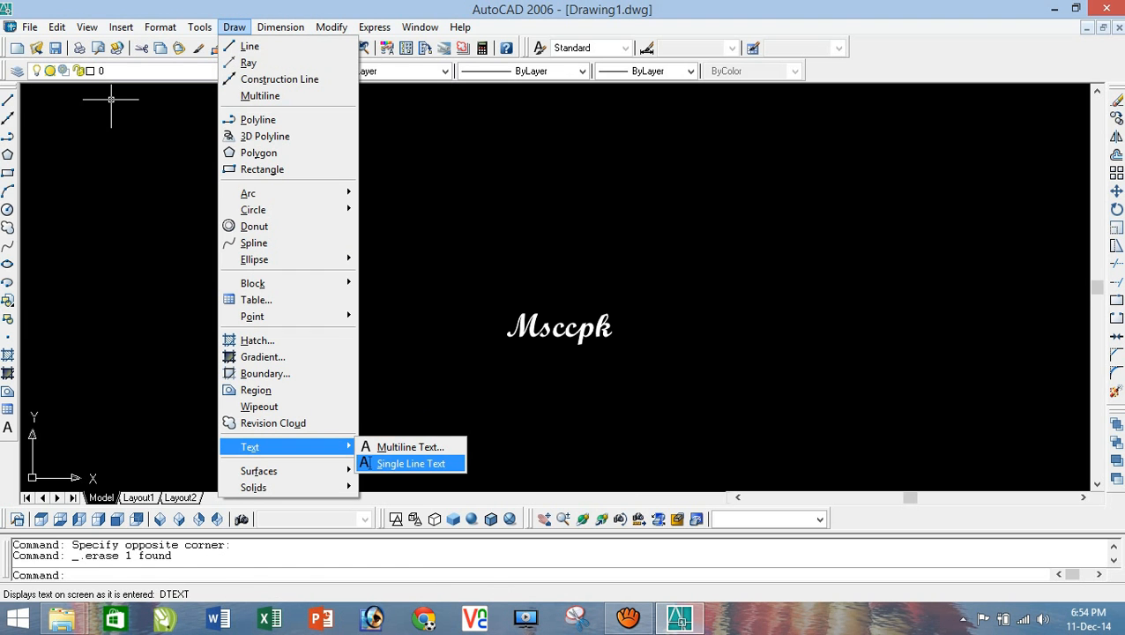
left_click(411, 462)
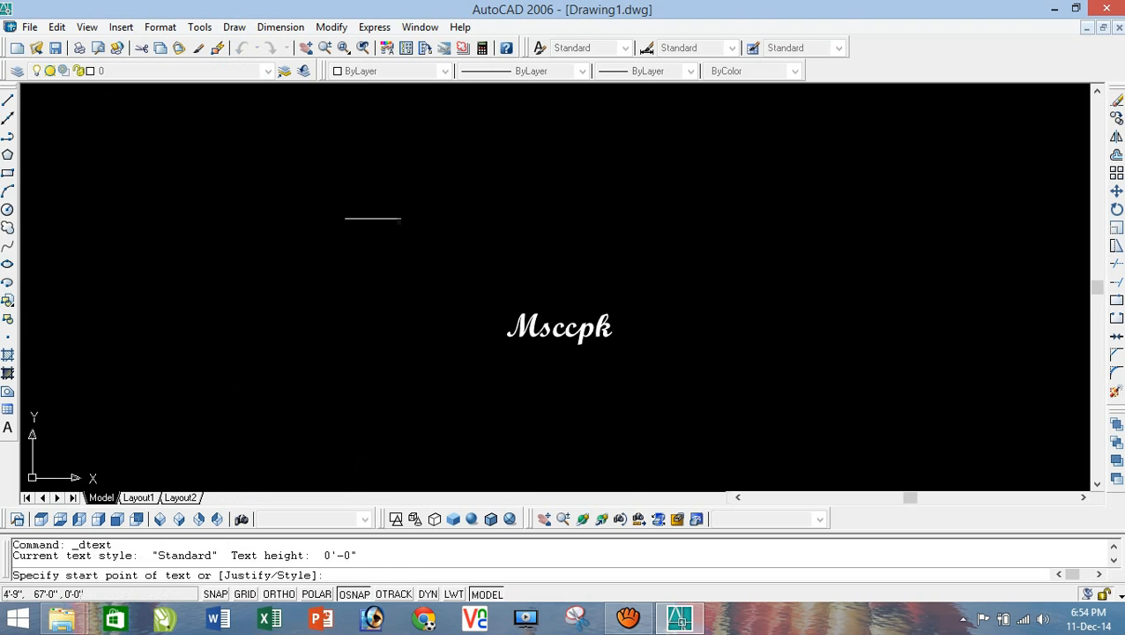
left_click(374, 218)
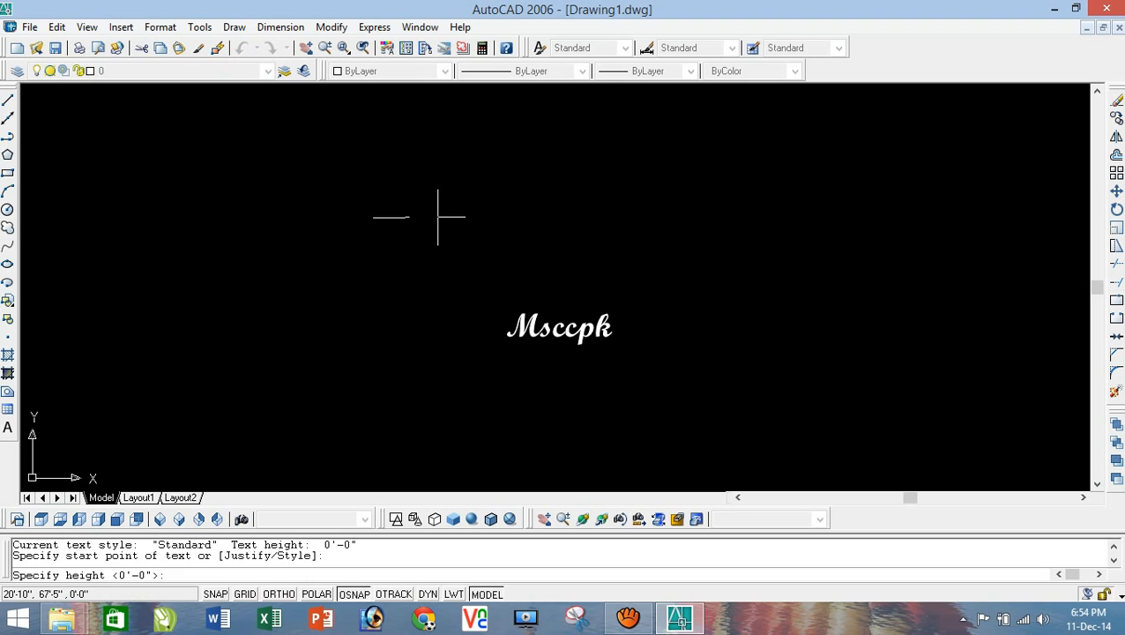
key("F10")
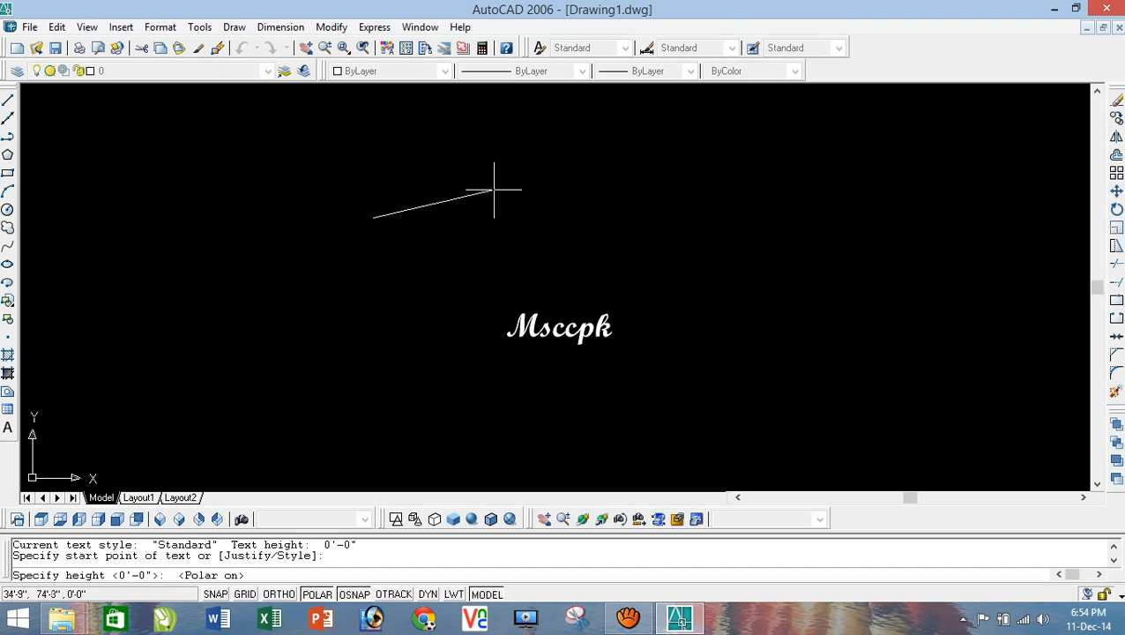
left_click(476, 218)
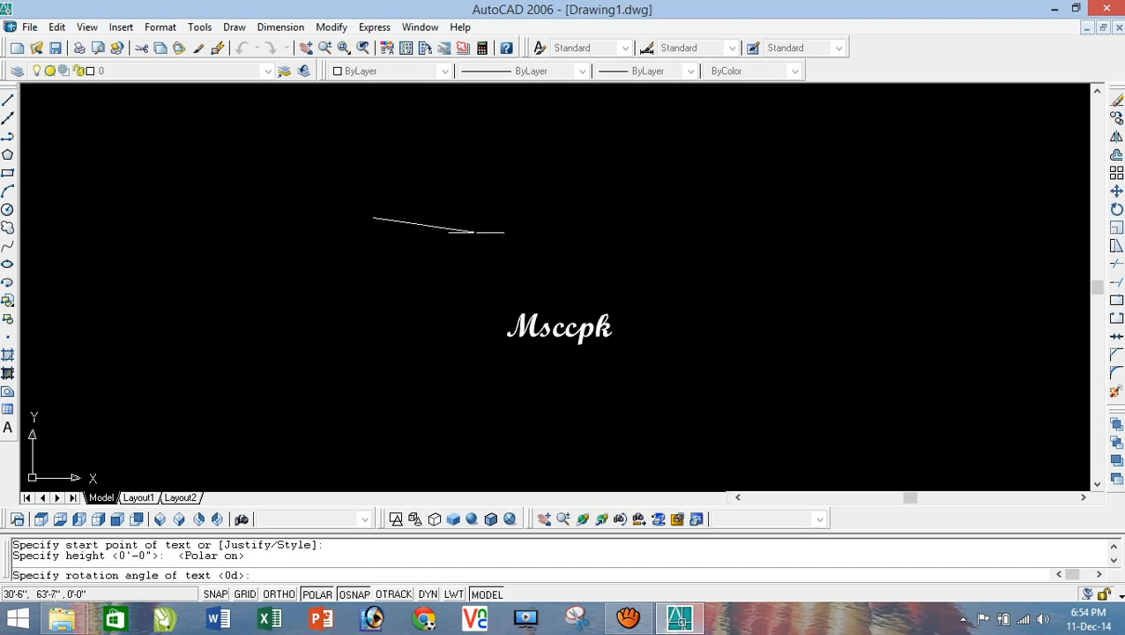
key("Return")
type("ghjghj")
key("Return")
key("Return")
left_click(327, 314)
left_click(245, 291)
Step: Create a second single-line text below the start of "ghjghj", picking its height and a vertical direction so the letters run downward
left_click(234, 27)
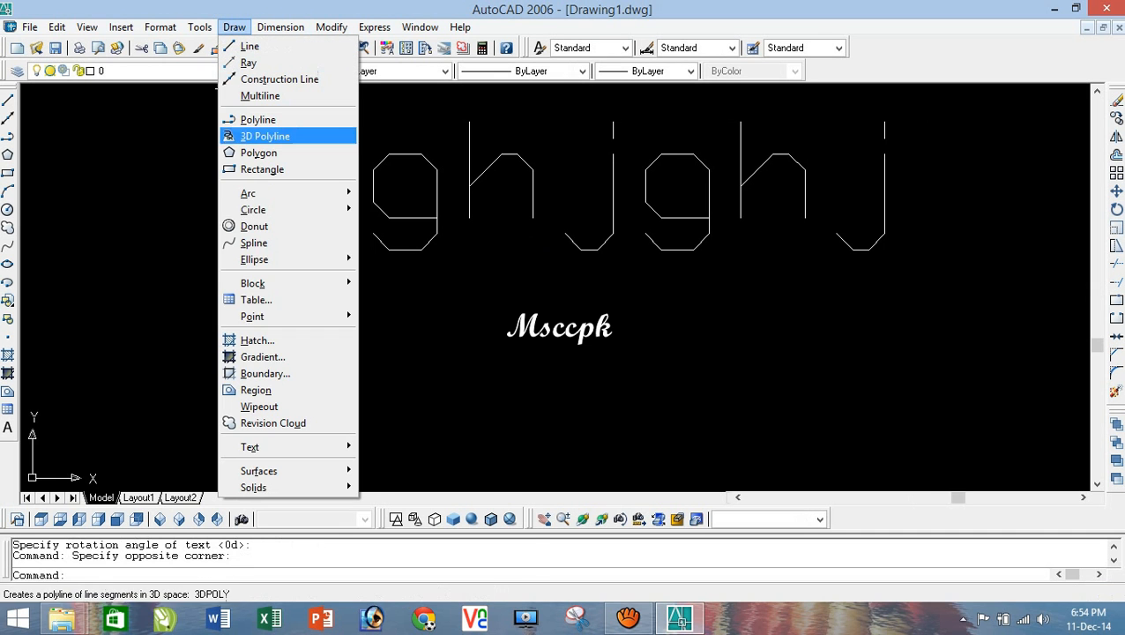
mouse_move(256, 446)
left_click(410, 463)
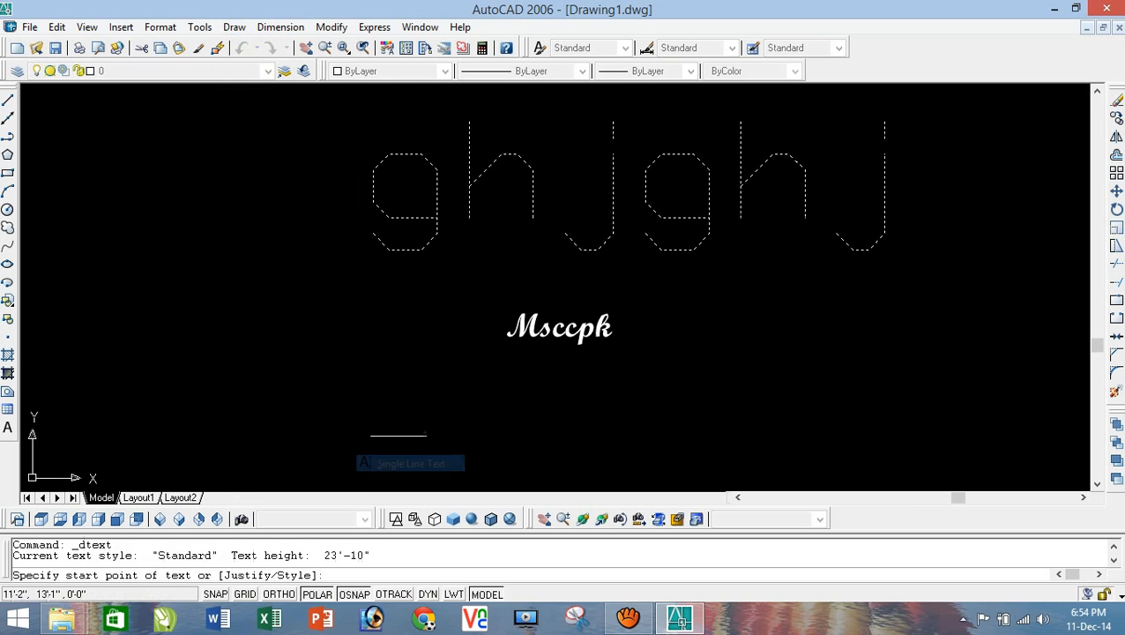
left_click(355, 276)
left_click(355, 346)
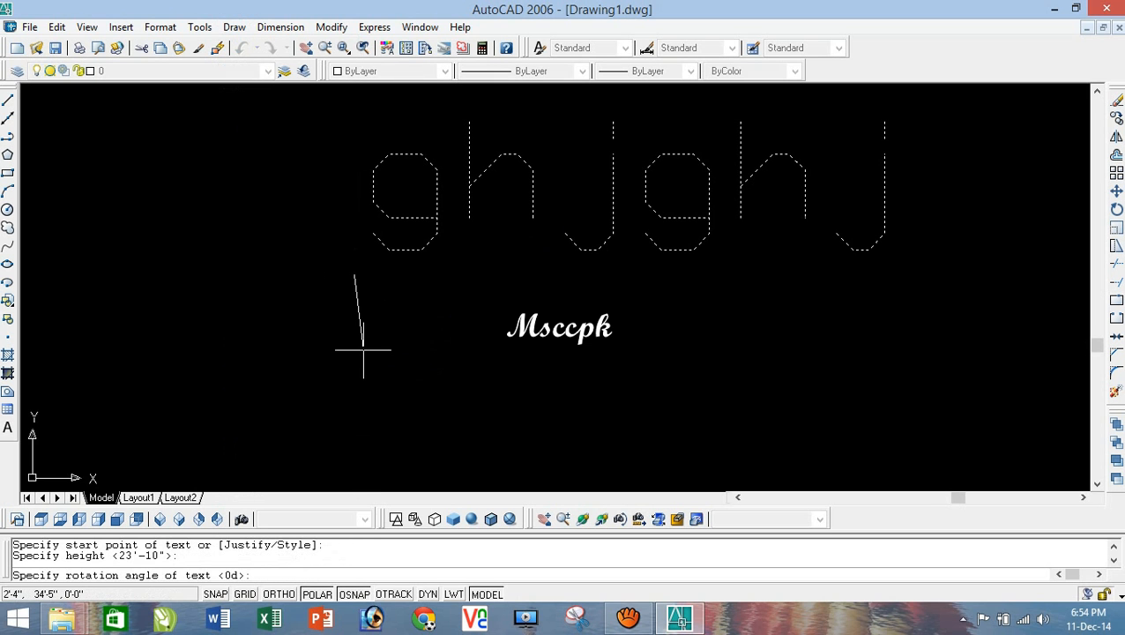
key("Return")
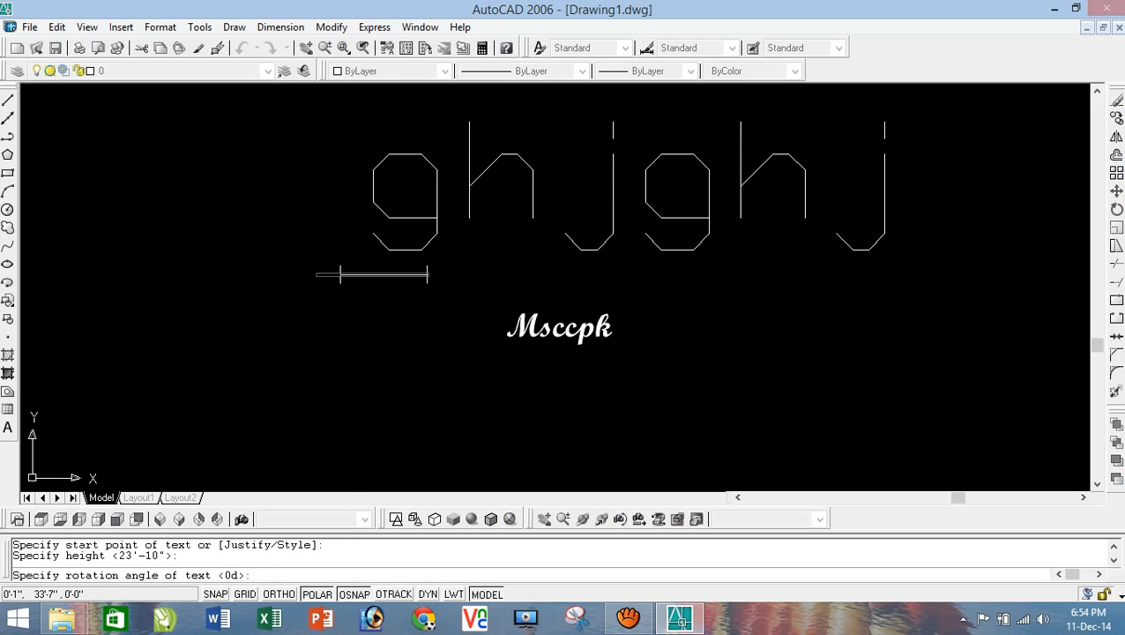
key("Return")
key("Return")
left_click(530, 262)
Step: Open the horizontal text "ghjghj" for in-place editing and leave it without changing its content
left_click(411, 203)
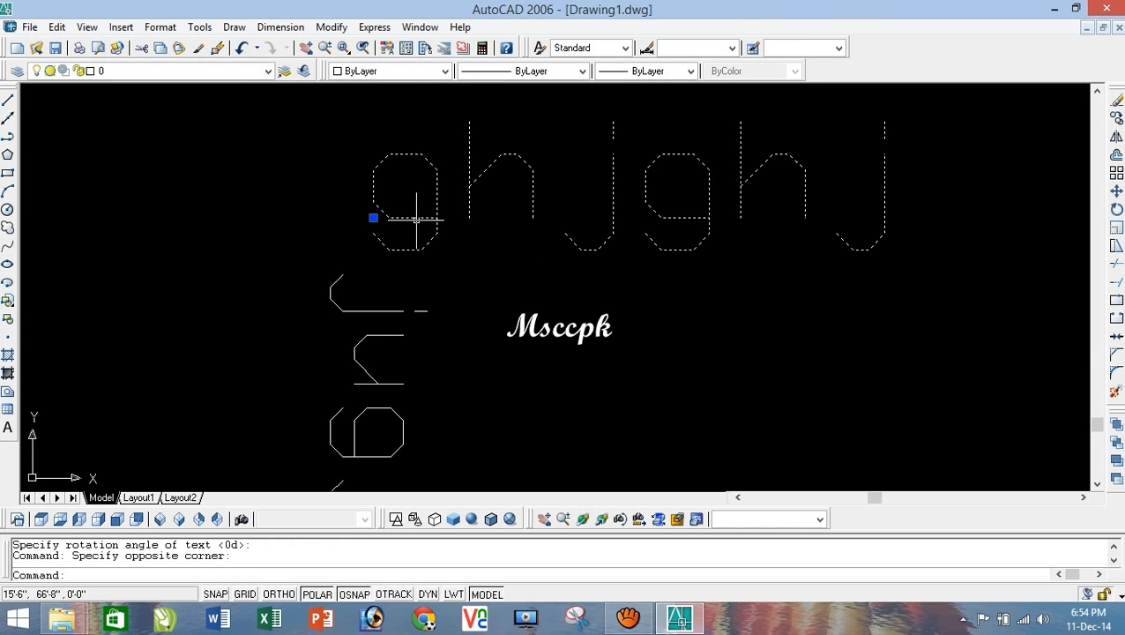
double_click(378, 214)
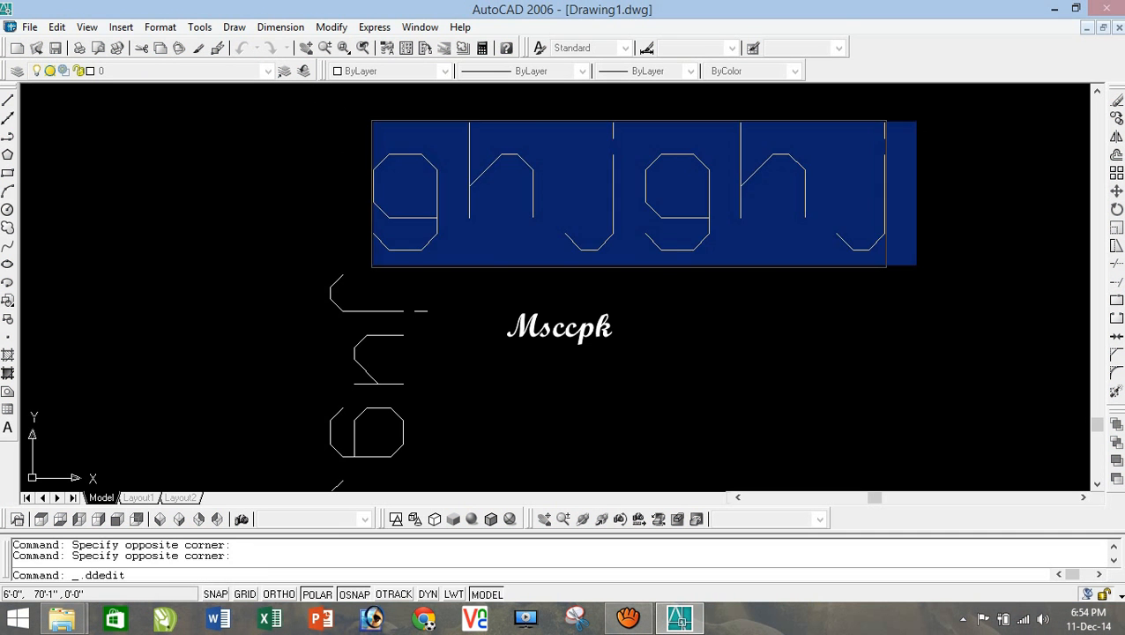
left_click(377, 214)
left_click(703, 339)
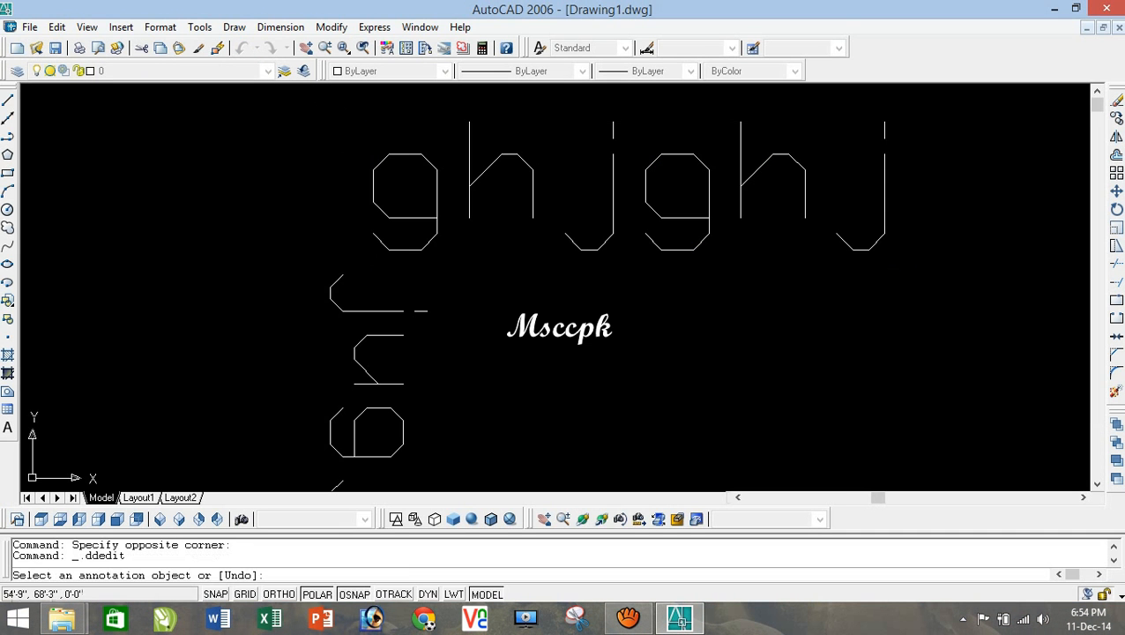
left_click(612, 207)
right_click(612, 207)
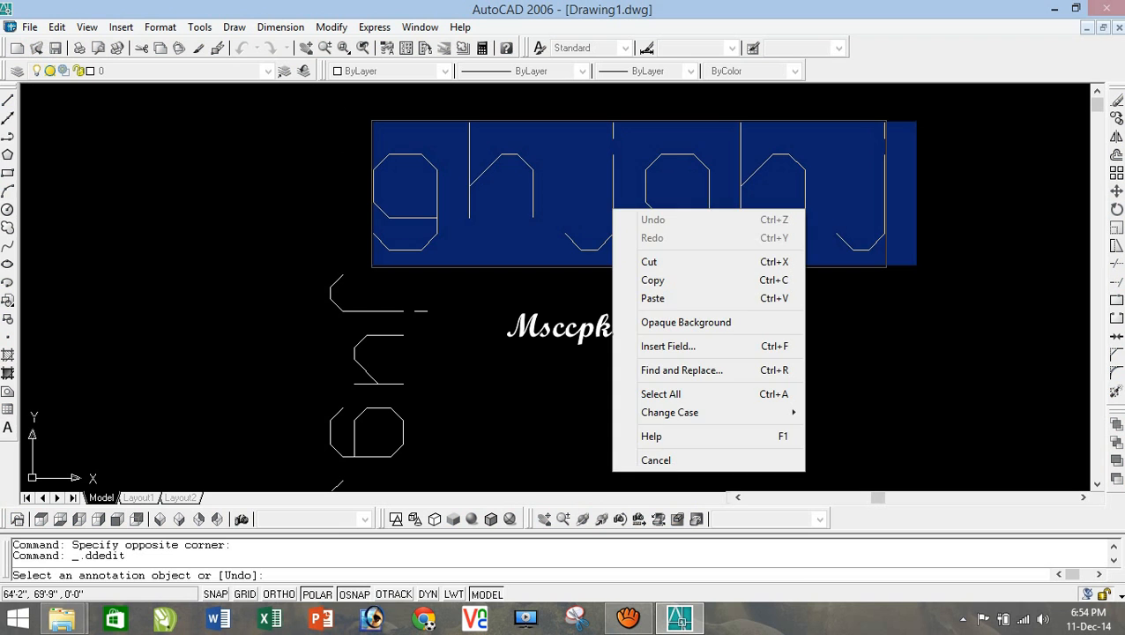
left_click(608, 204)
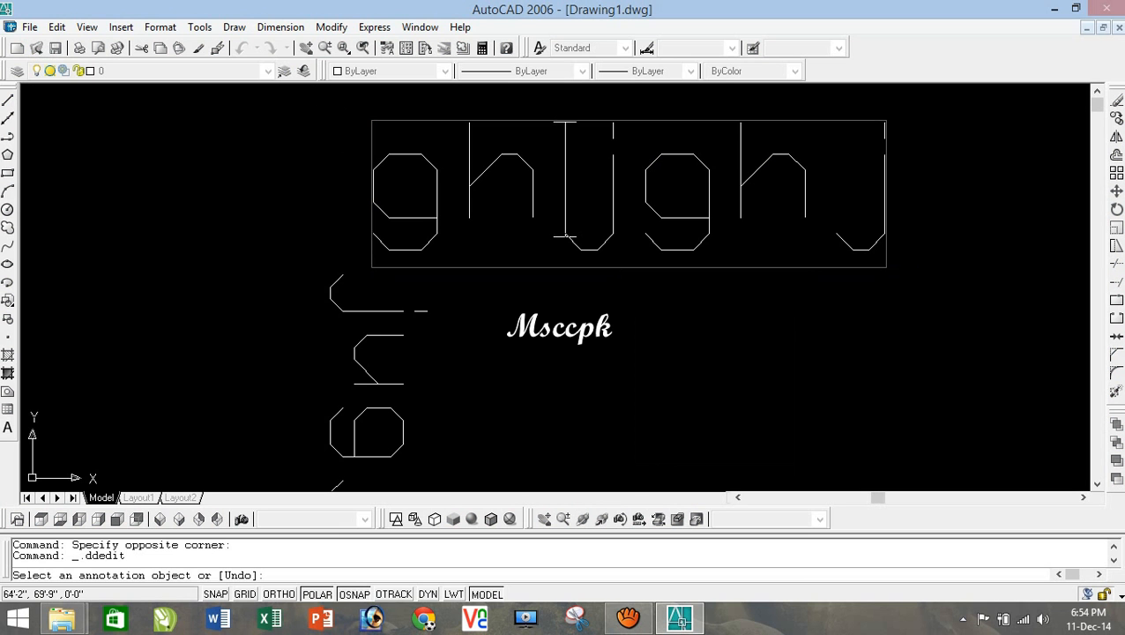
key("Escape")
Step: Open the vertical single-line text for in-place editing
left_click(369, 309)
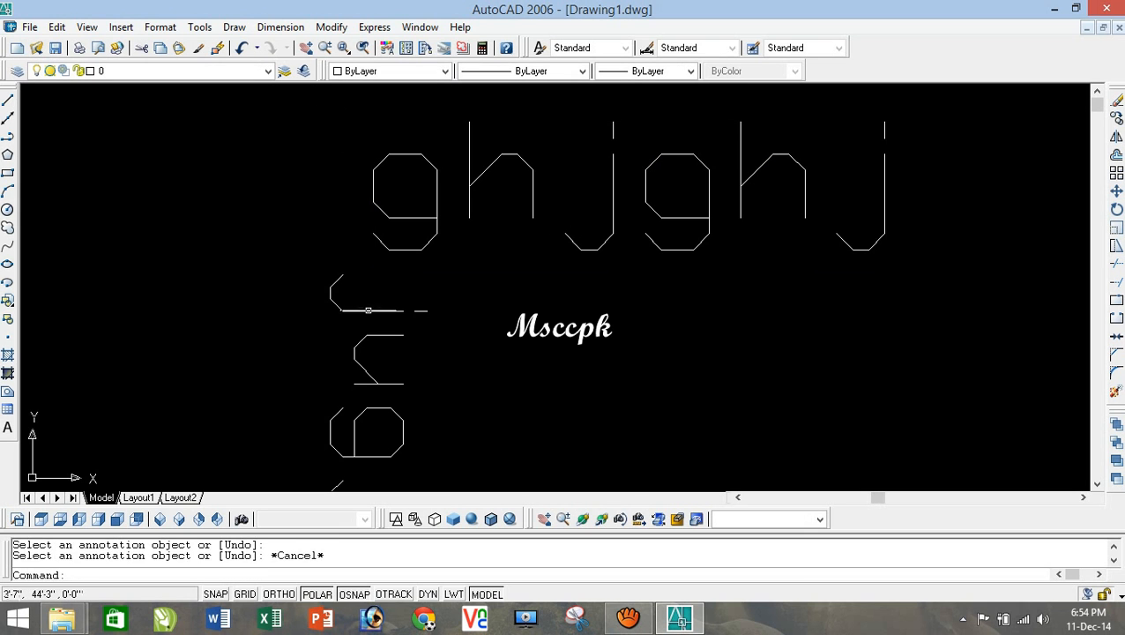
right_click(369, 308)
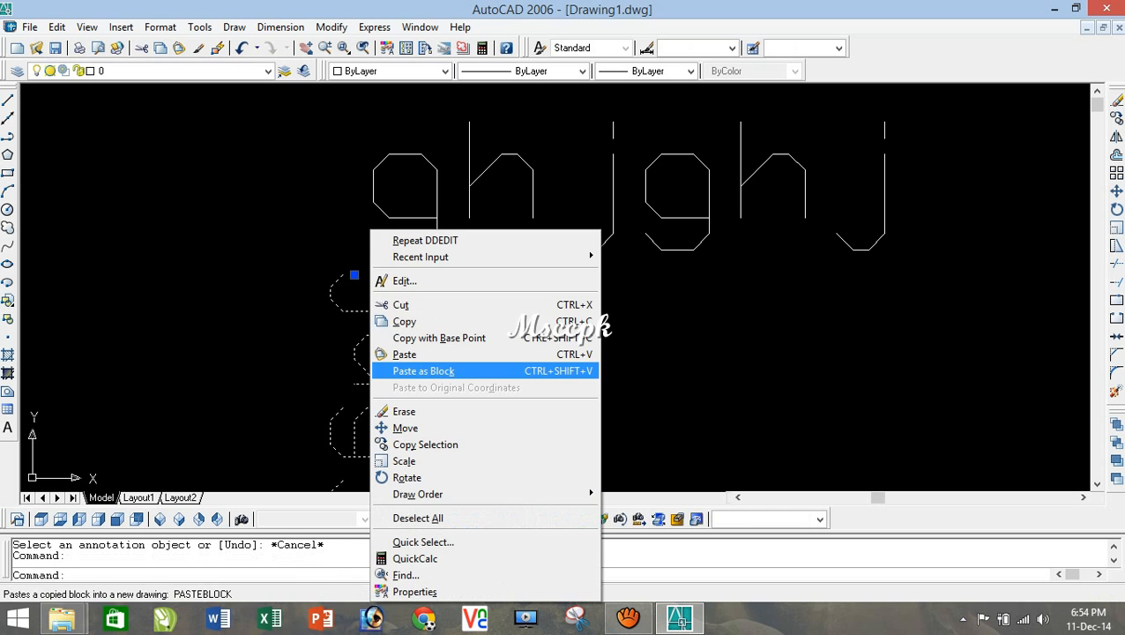
left_click(404, 281)
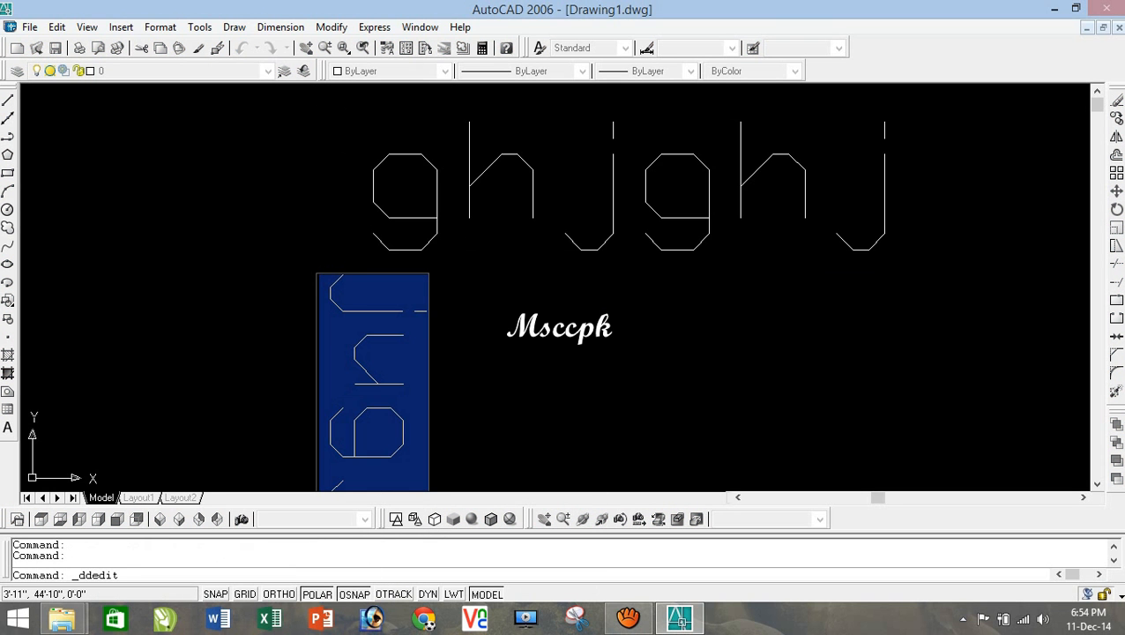
scroll(423, 269, "down", 3)
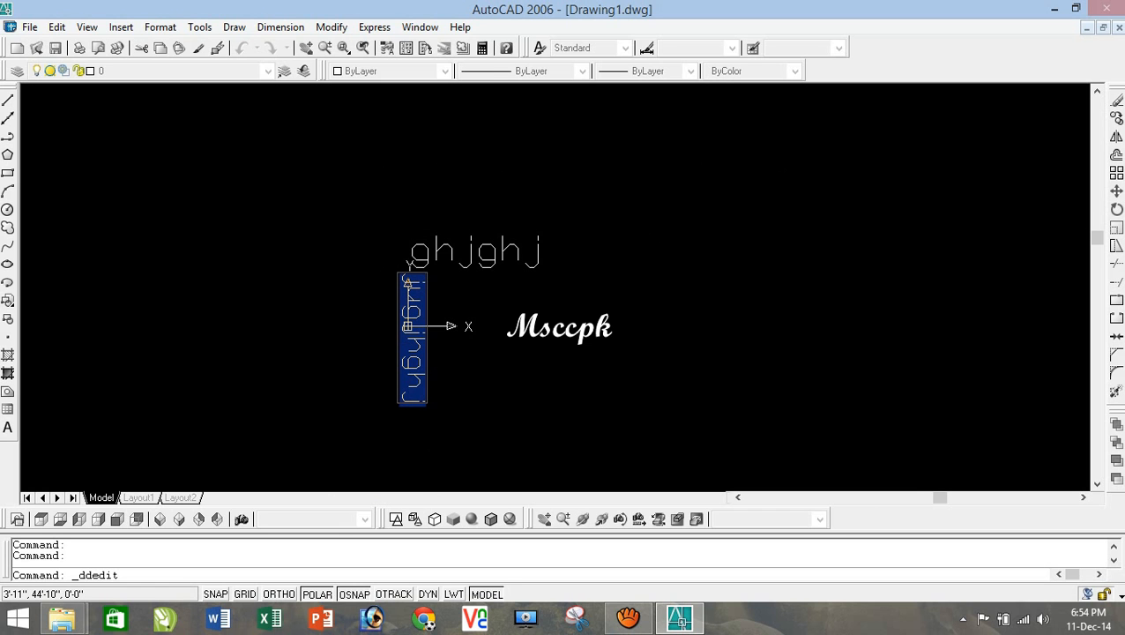
left_click(374, 27)
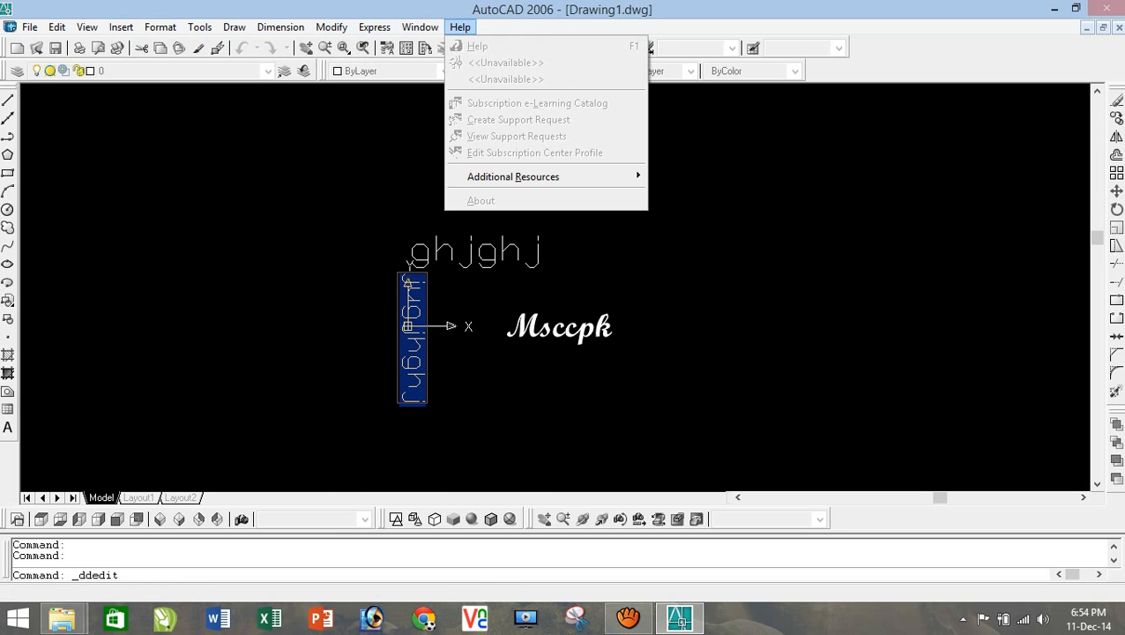
left_click(460, 26)
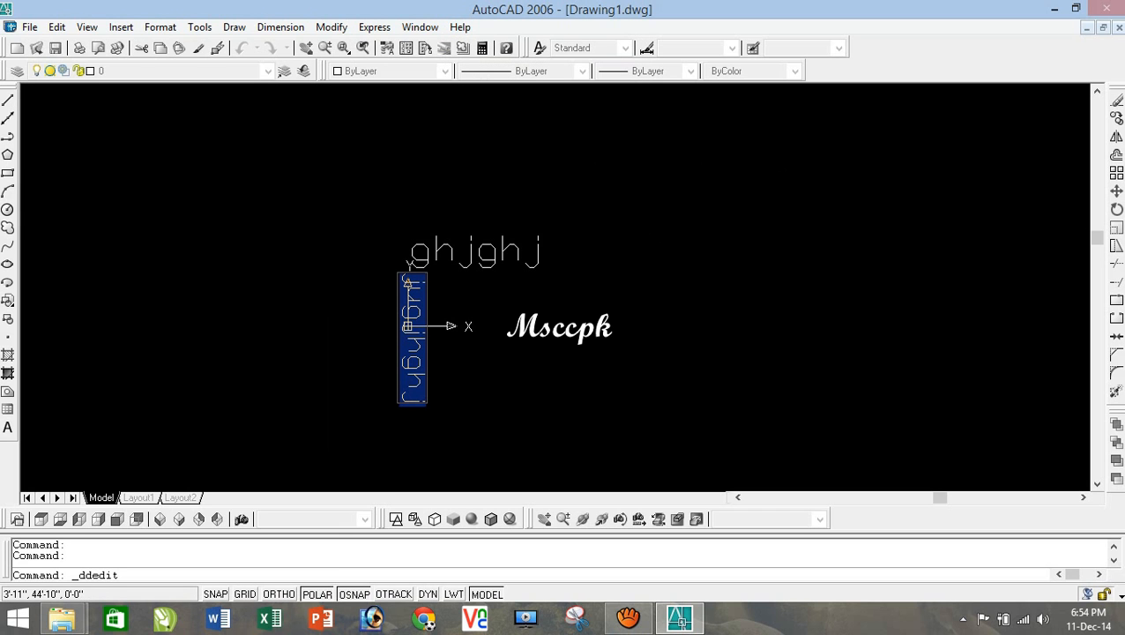
left_click(330, 27)
mouse_move(374, 26)
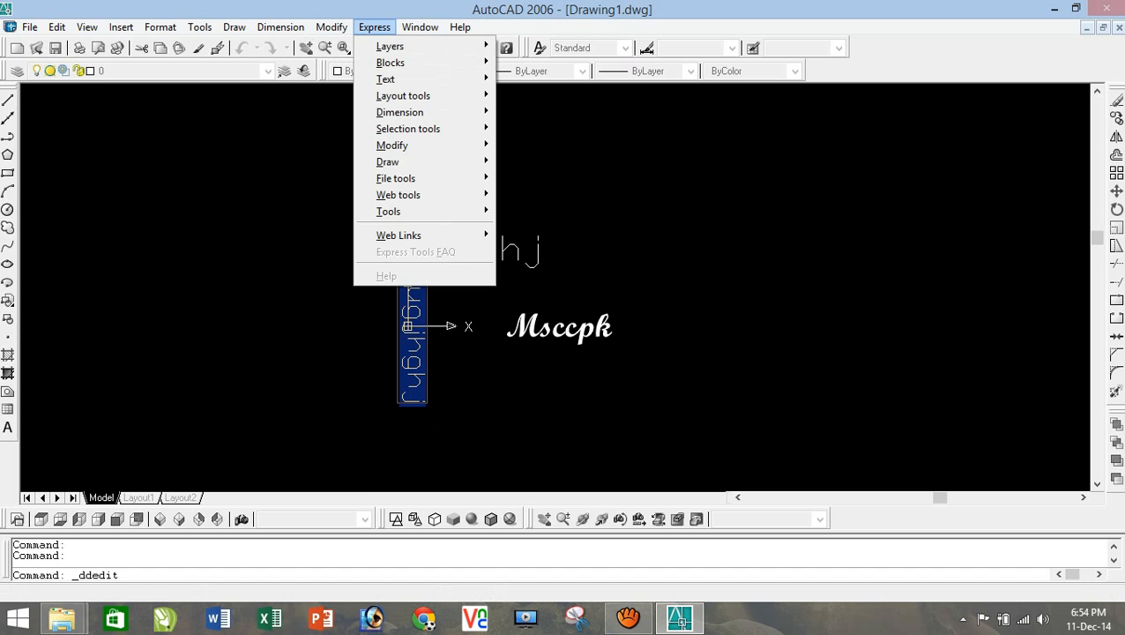
left_click(460, 26)
key("Escape")
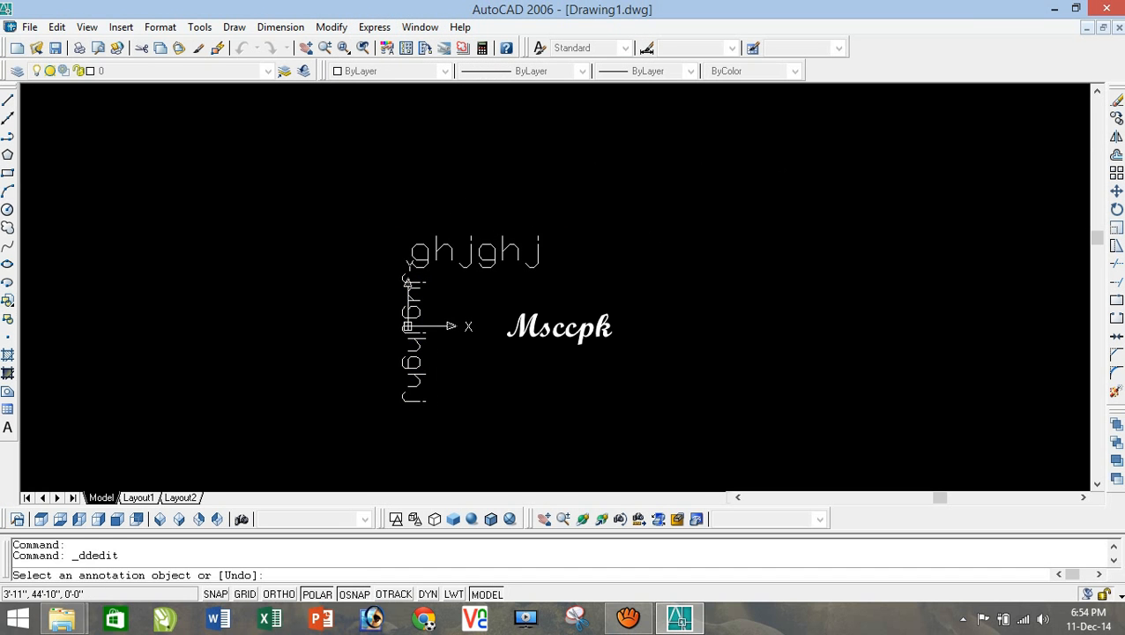
Step: Replace the vertical single-line text's content with "jghghgh" and end text editing
left_click(407, 282)
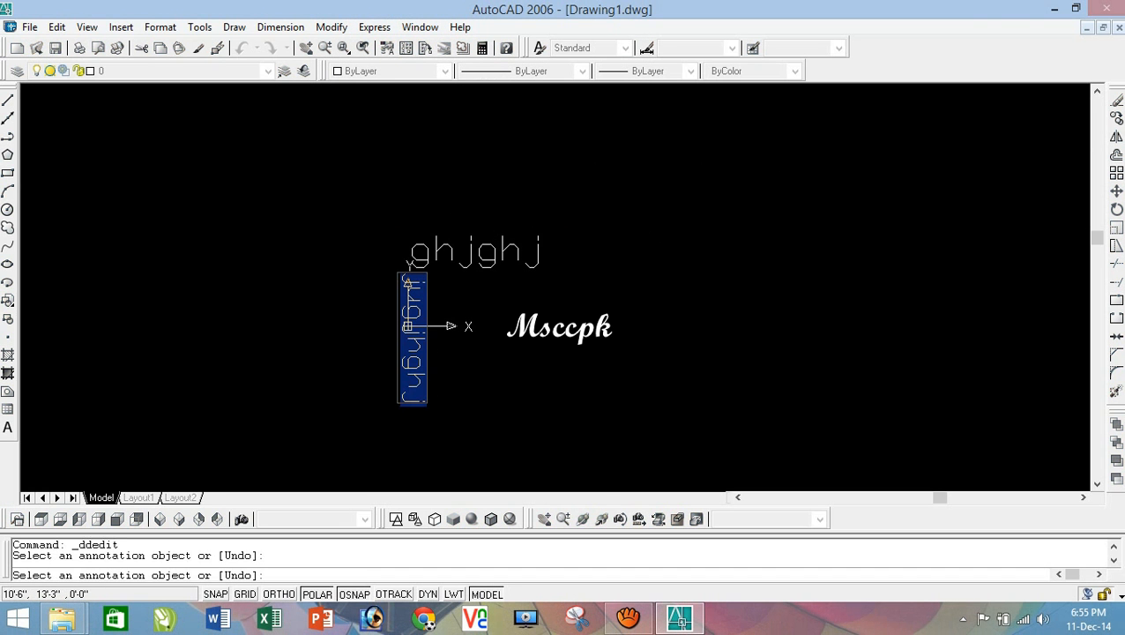
type("jghghgh")
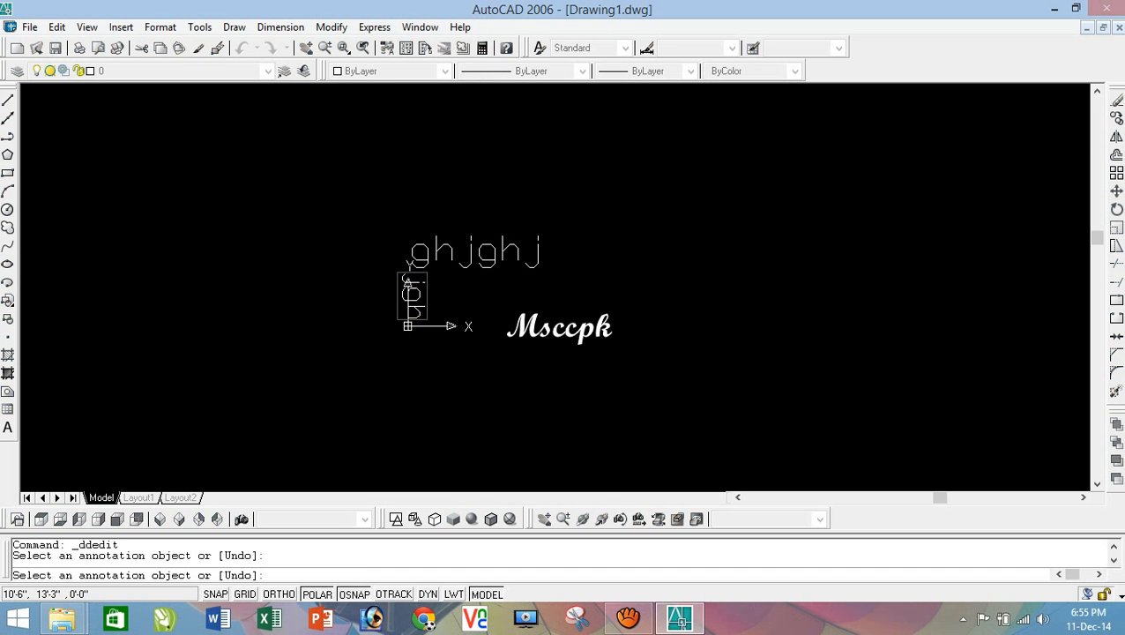
key("Return")
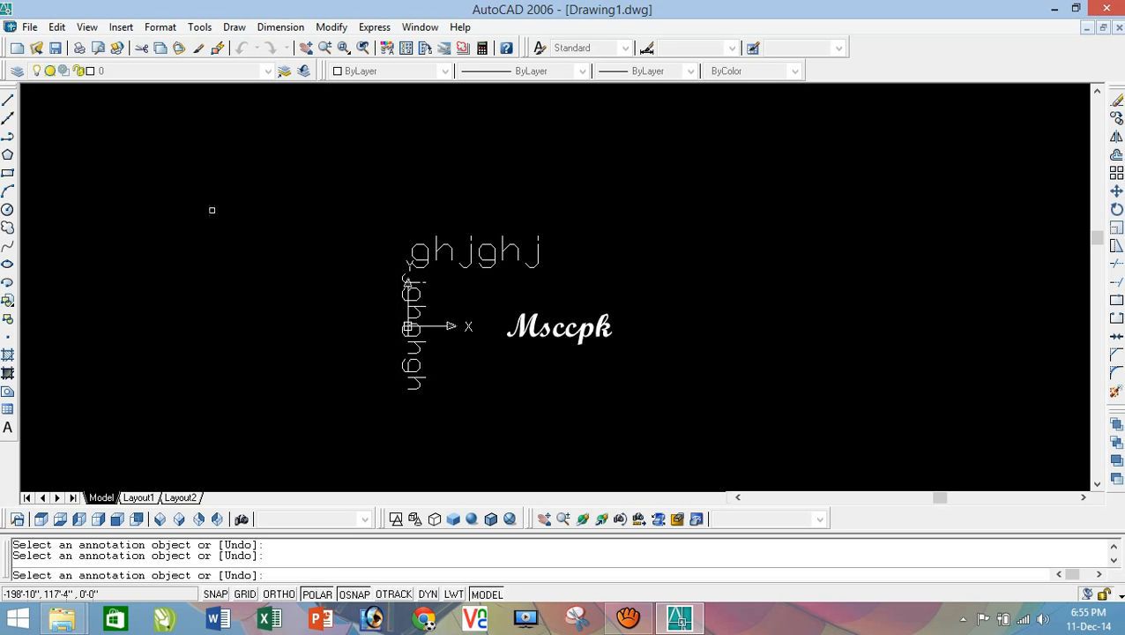
key("Escape")
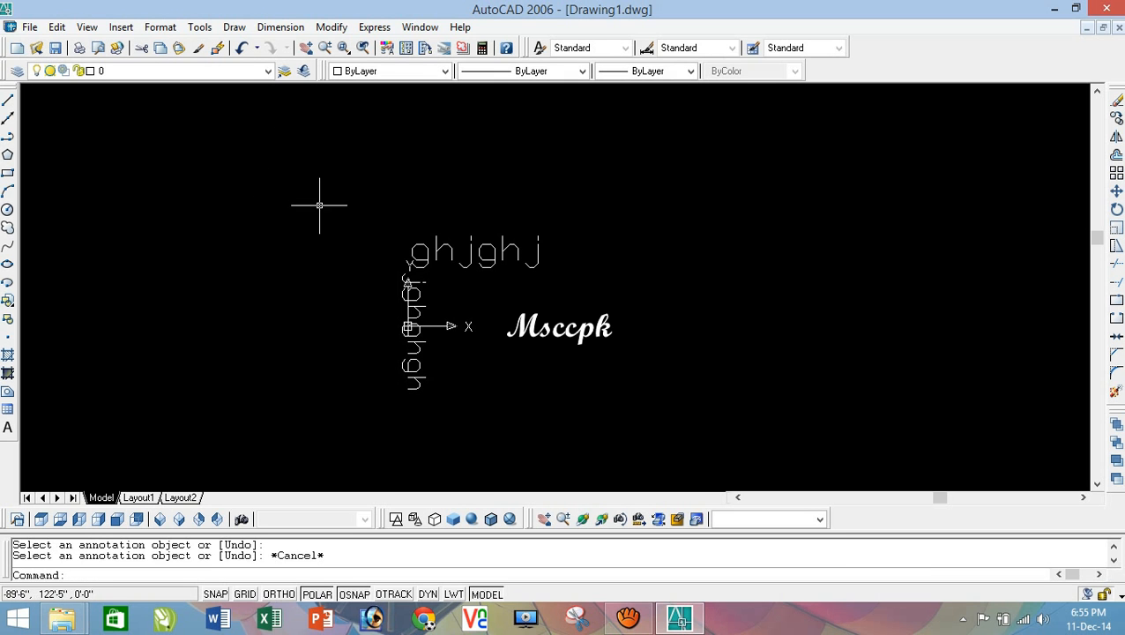
Step: Create multiline text reading "sdfdsfds" in the Vani font within a small box in the empty area beside the vertical text
left_click(281, 26)
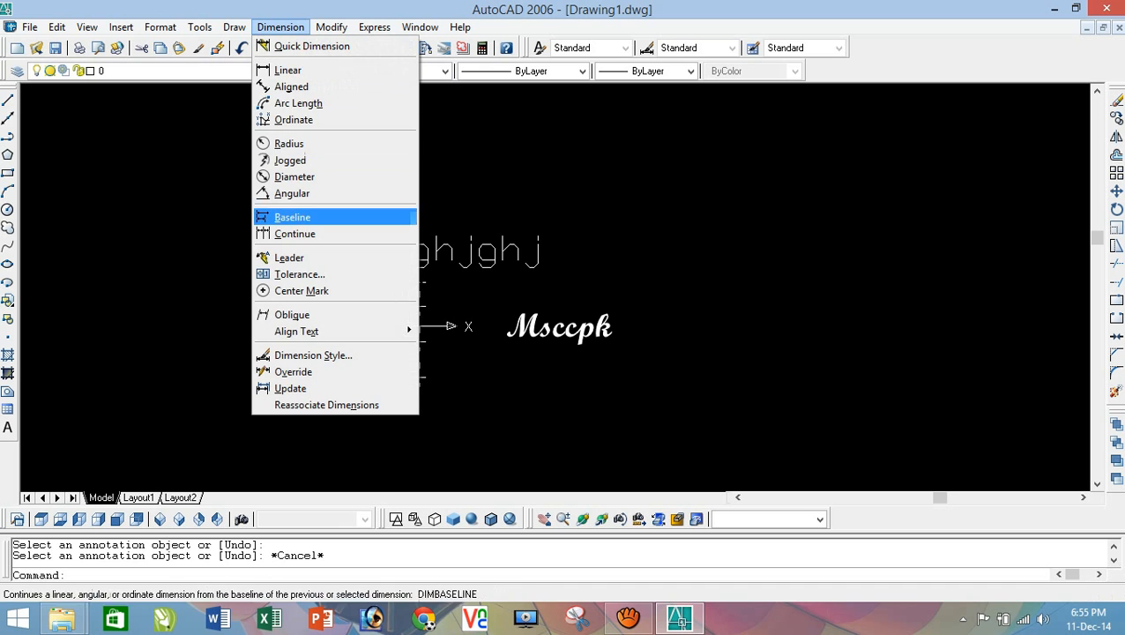
mouse_move(234, 27)
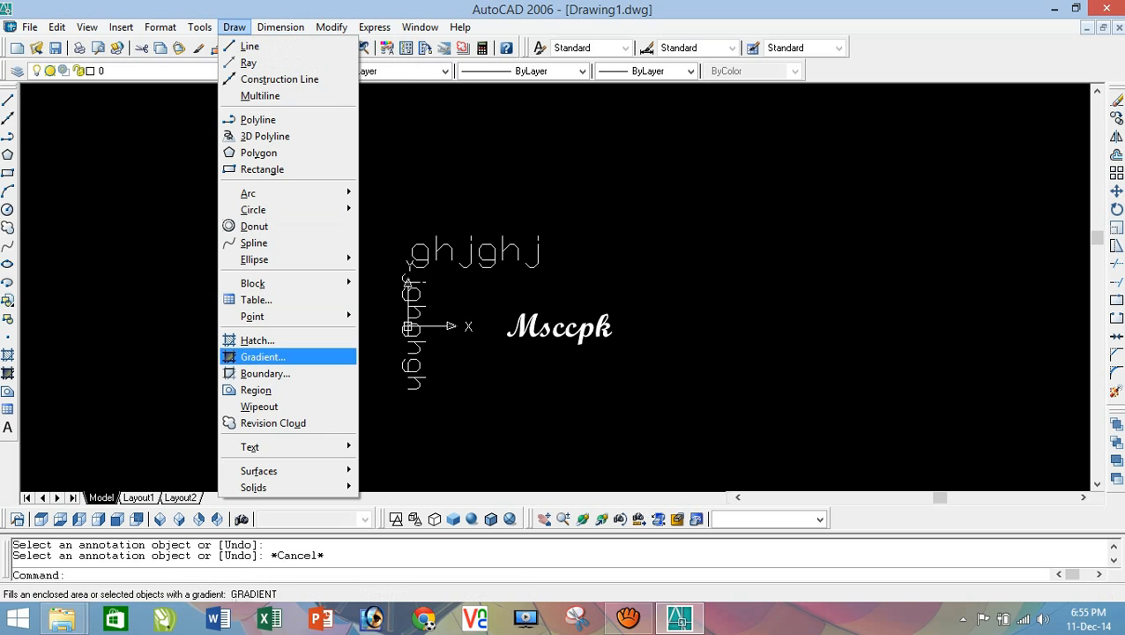
mouse_move(256, 447)
left_click(405, 447)
left_click(182, 293)
left_click(279, 351)
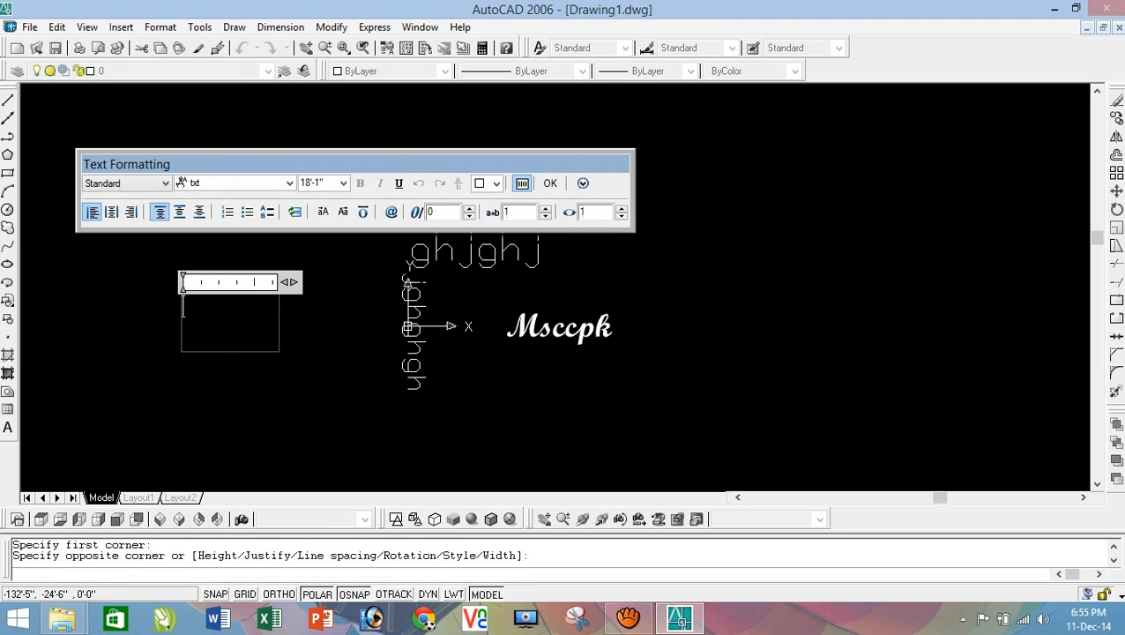
left_click(289, 184)
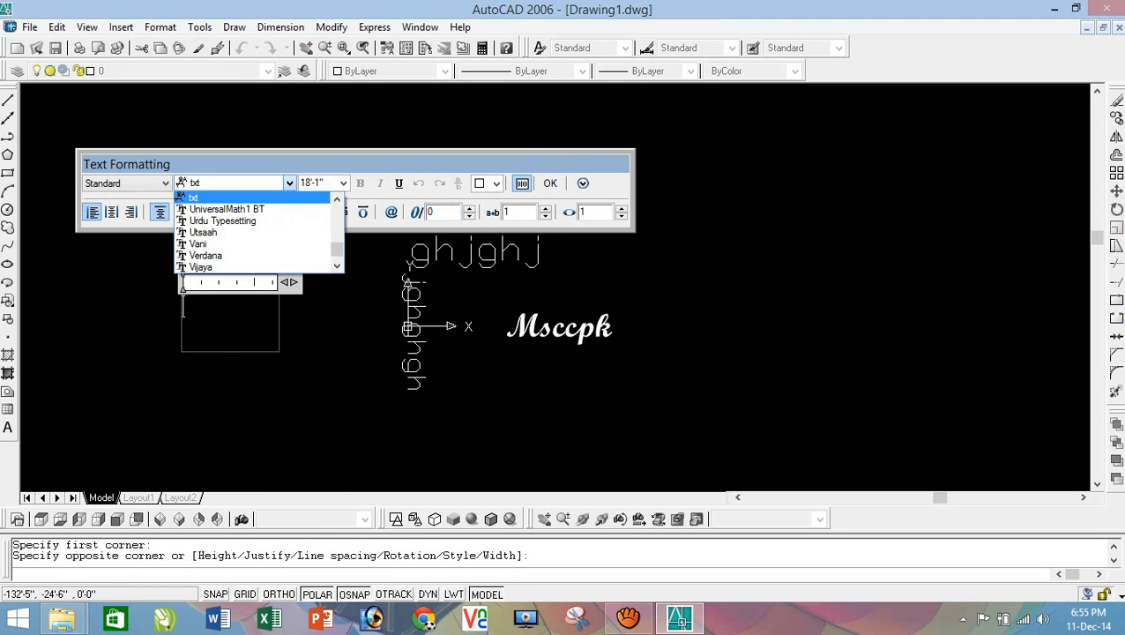
left_click(236, 243)
type("sdf")
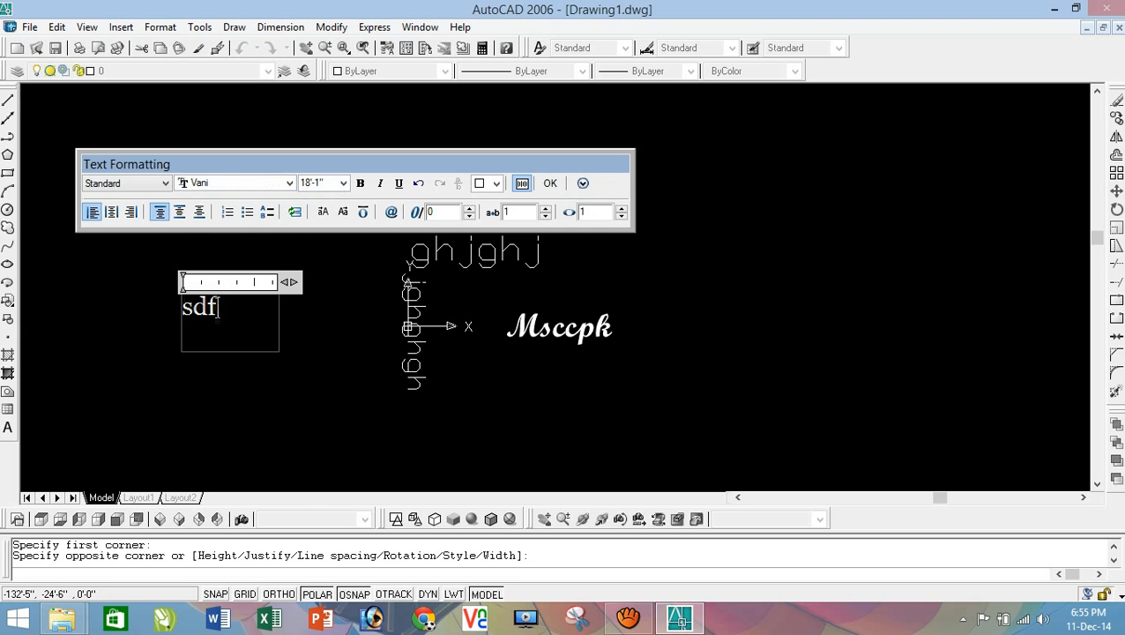
type("dsfds")
left_click(316, 392)
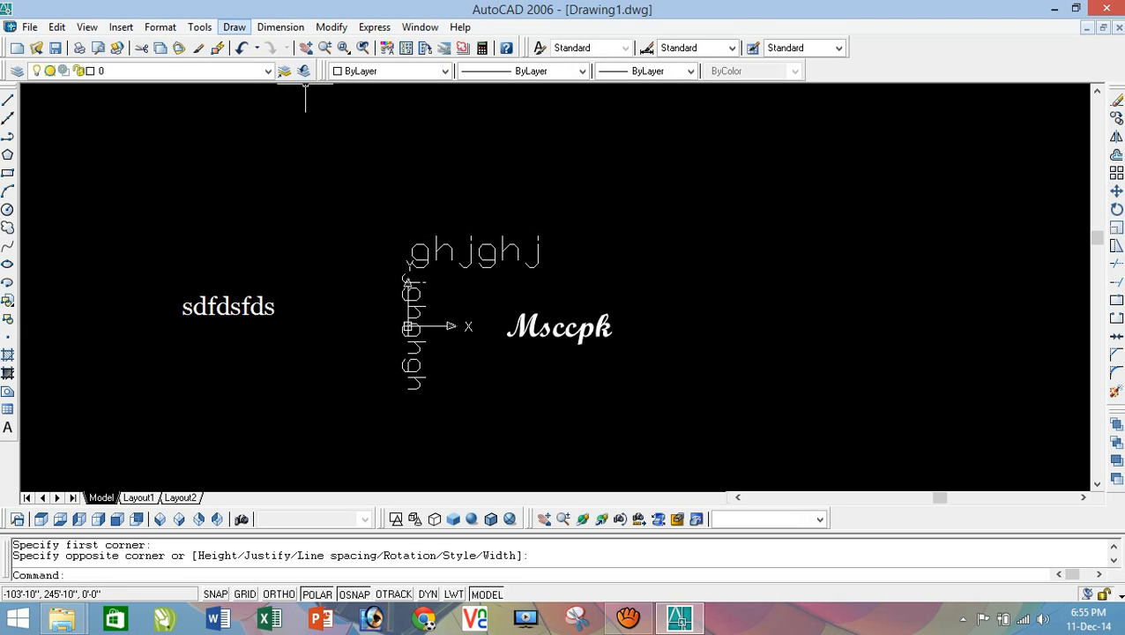
Step: Start a horizontal single-line text reading "vsdfdsf" across the lower end of the vertical text, with a picked height
left_click(233, 26)
mouse_move(249, 447)
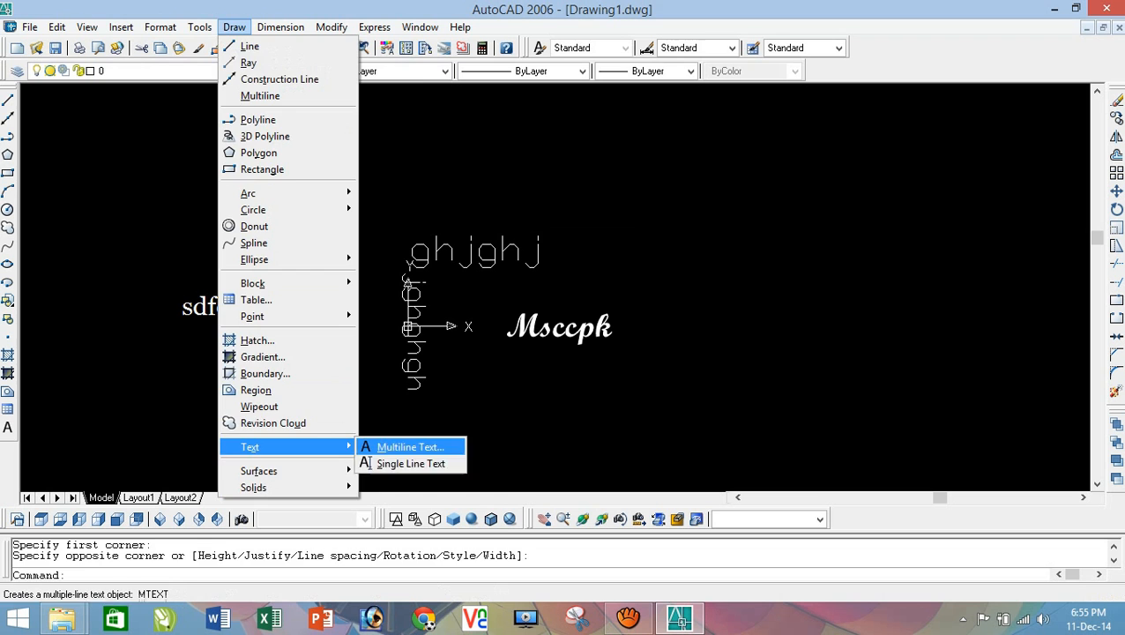
left_click(411, 463)
left_click(289, 412)
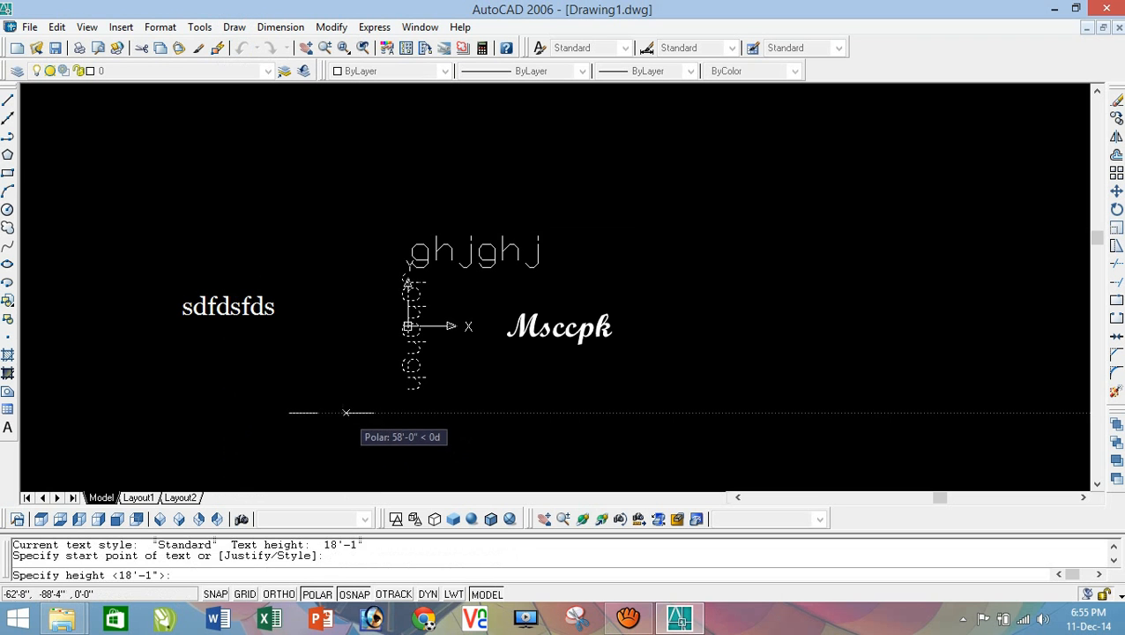
left_click(339, 412)
type("vs")
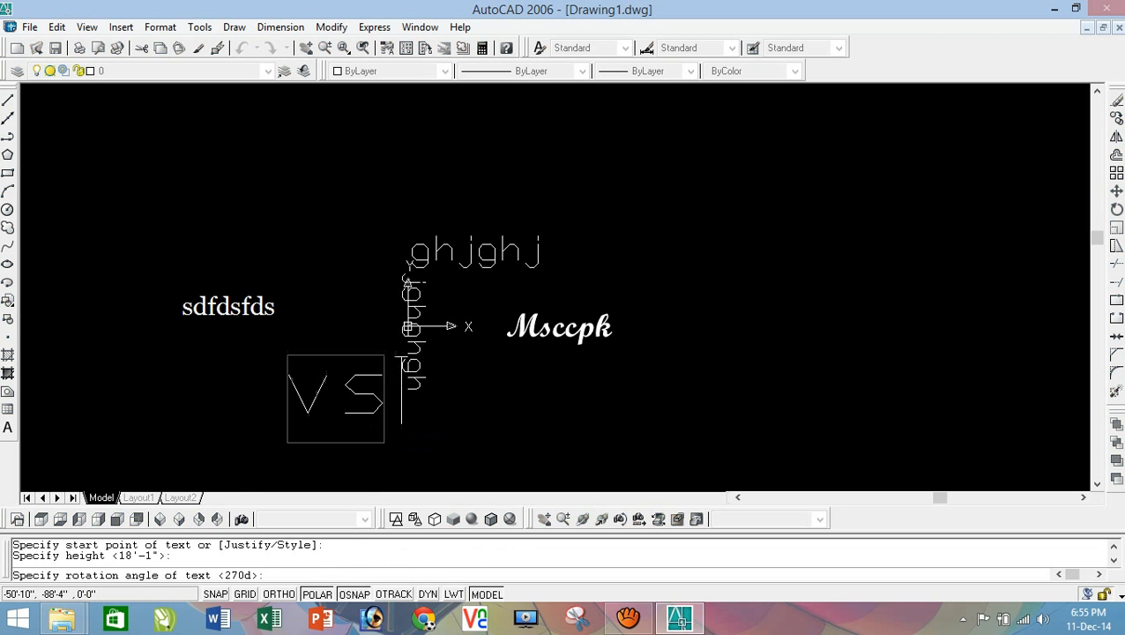
type("dfdsf")
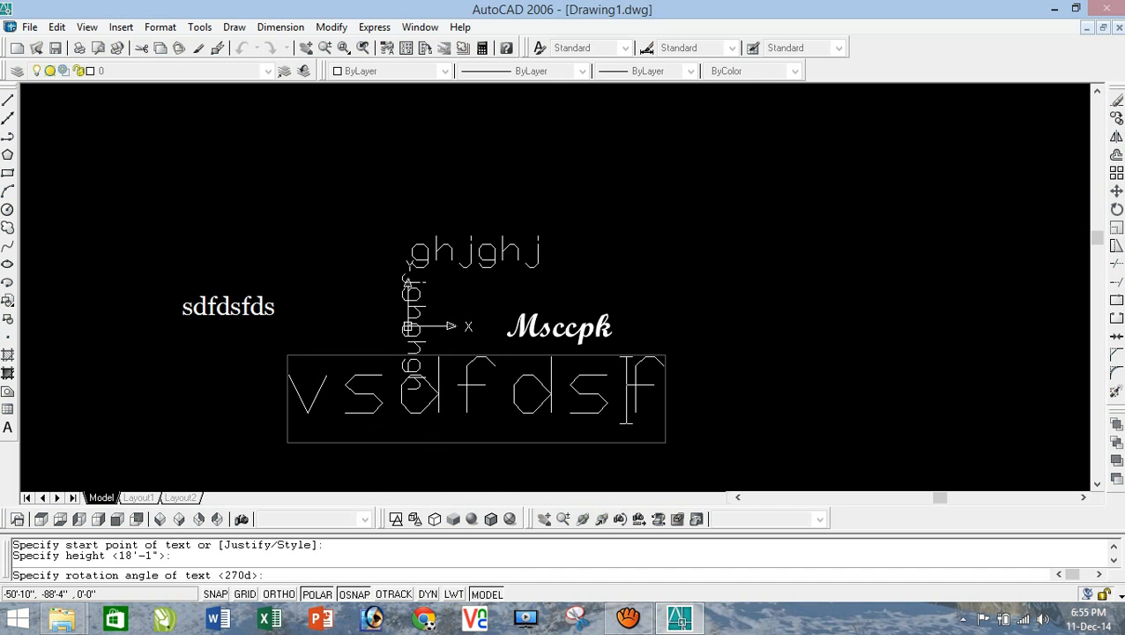
Step: Select the whole "vsdfdsf" entry, check its available editing options, and discard the unfinished single-line text
left_click_drag(626, 388, 344, 388)
left_click_drag(630, 388, 679, 389)
left_click(289, 389)
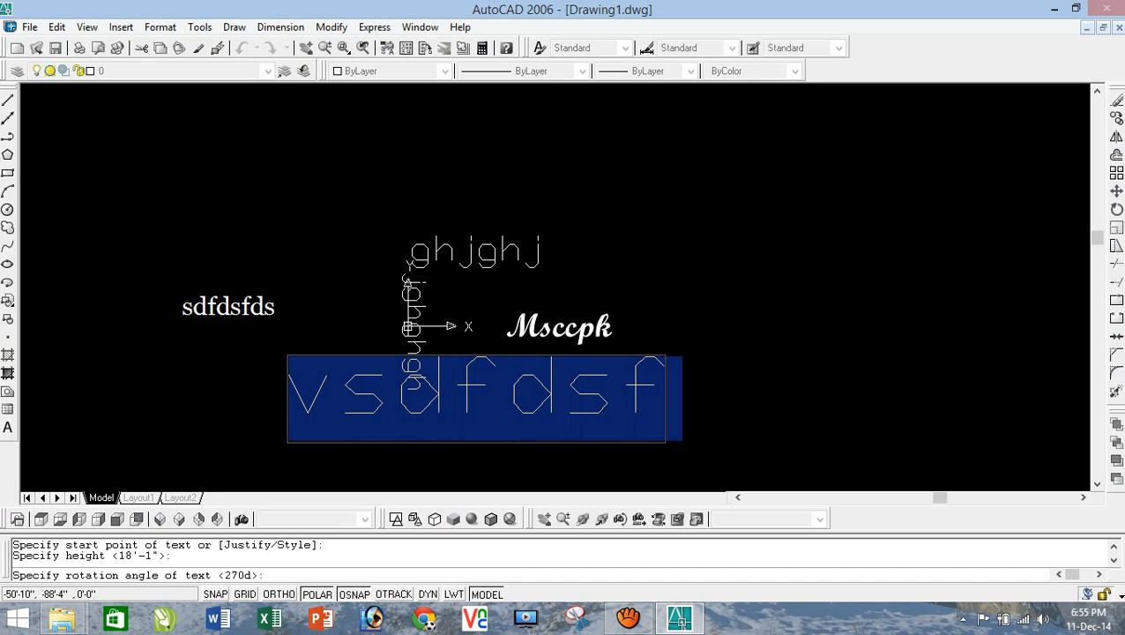
right_click(561, 393)
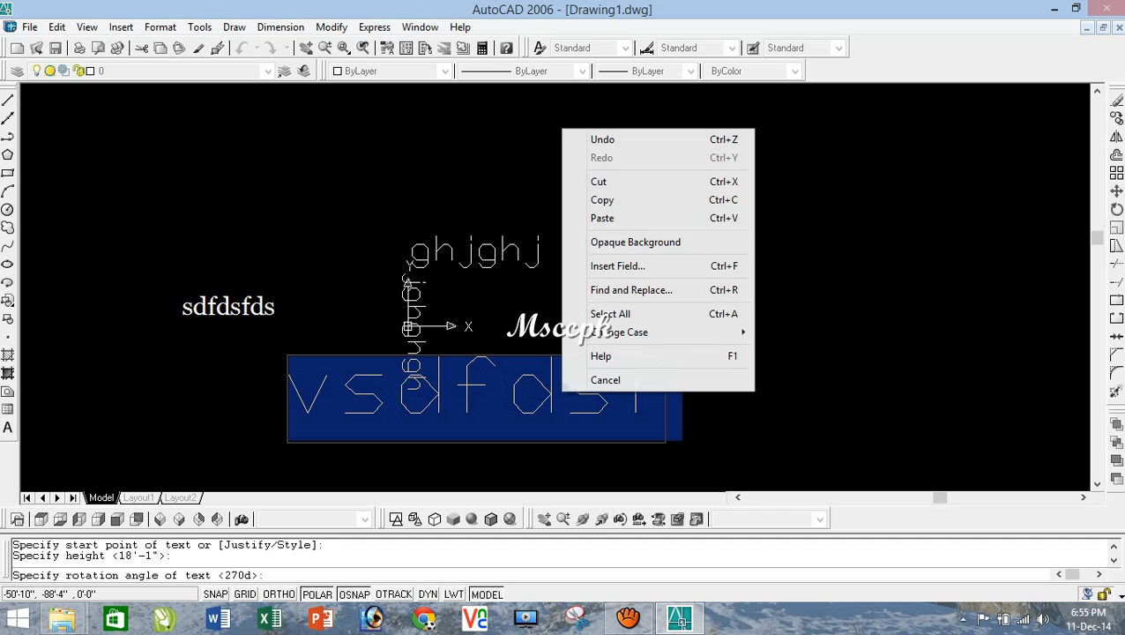
key("Escape")
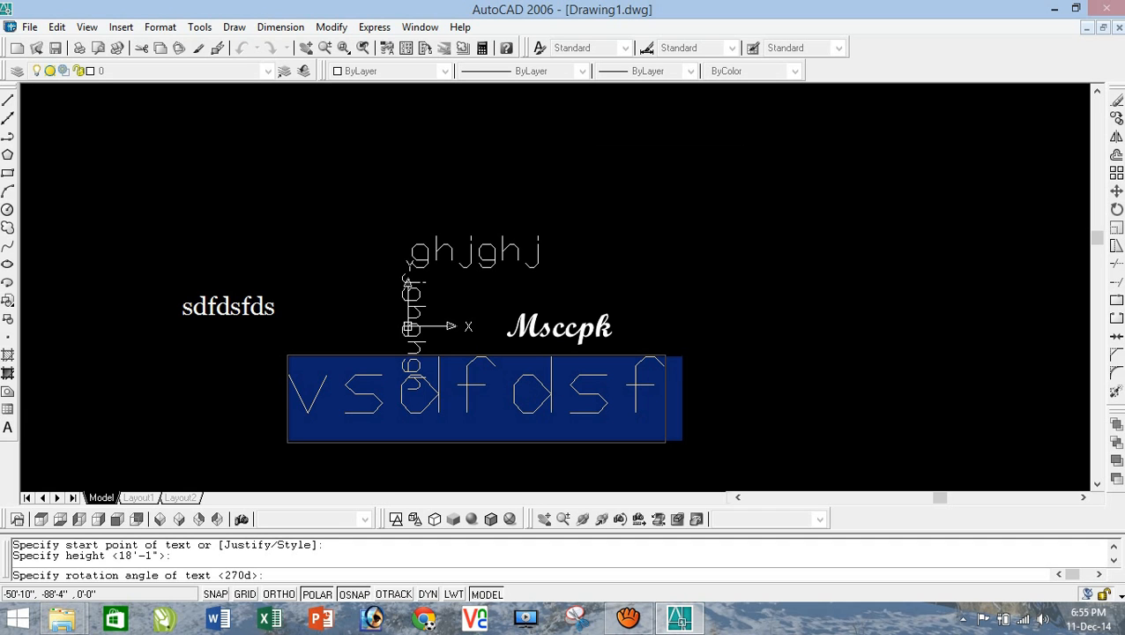
key("Escape")
left_click(469, 395)
left_click(558, 411)
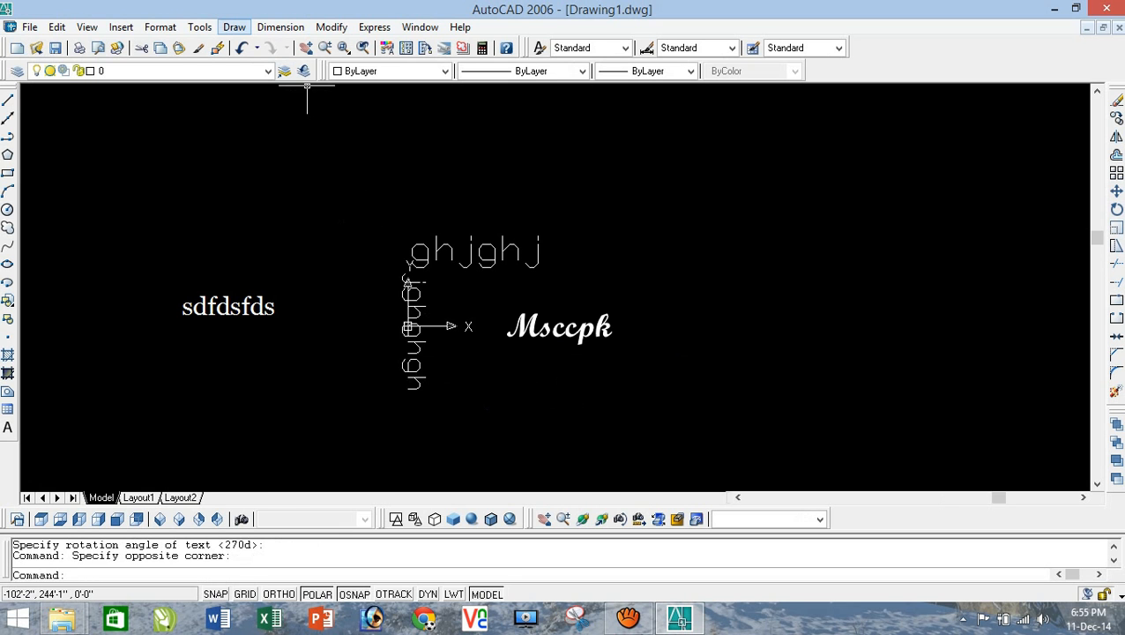
Step: Try a single-line text reading "sfdsfds" starting beneath "Msccpk", discard the entry and undo the text command
left_click(234, 26)
mouse_move(265, 446)
left_click(404, 464)
left_click(567, 358)
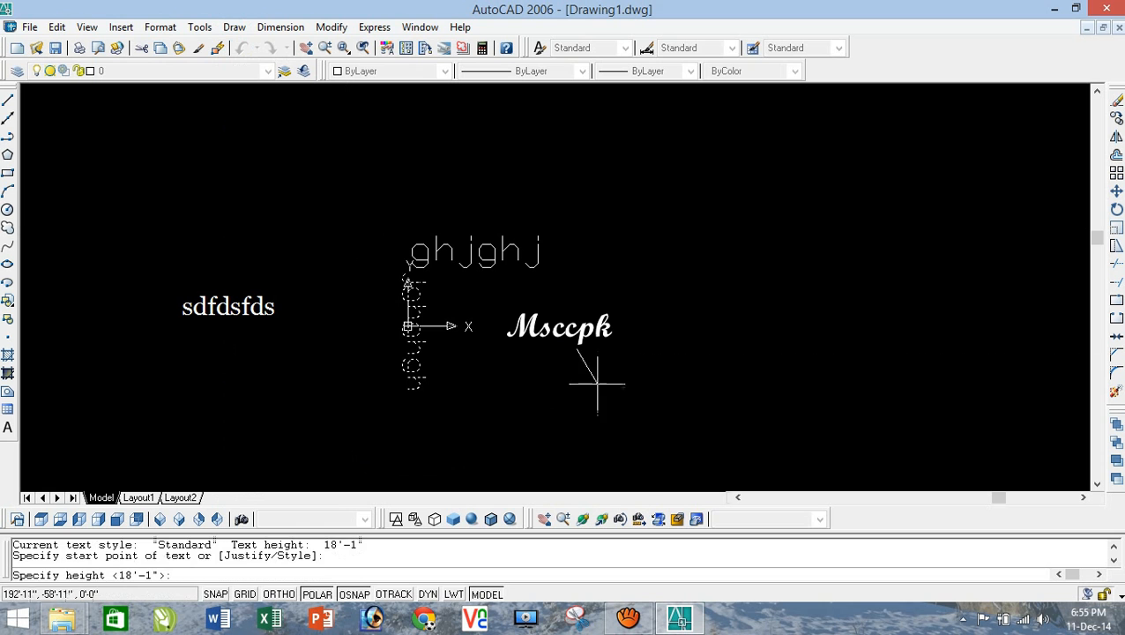
key("Return")
key("Return")
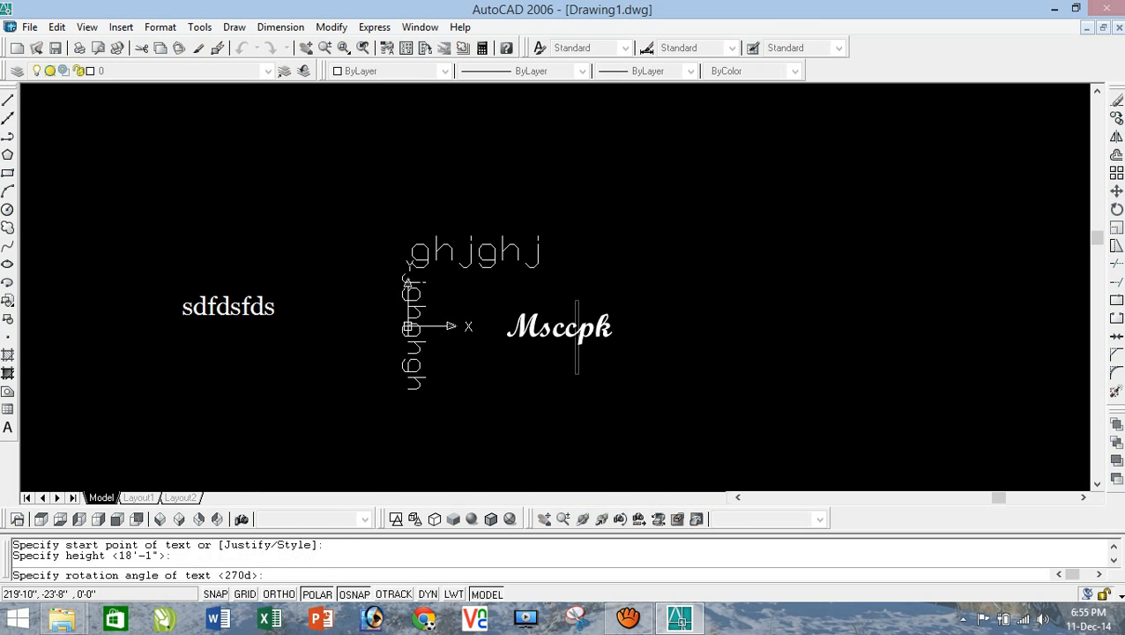
type("sfdsfds")
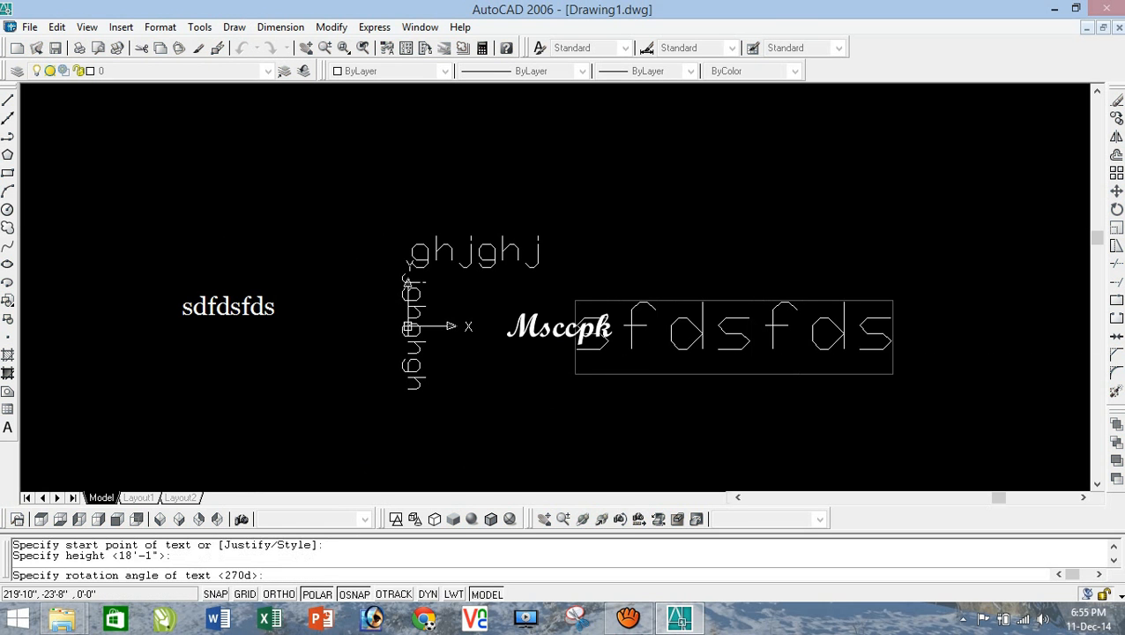
key("Escape")
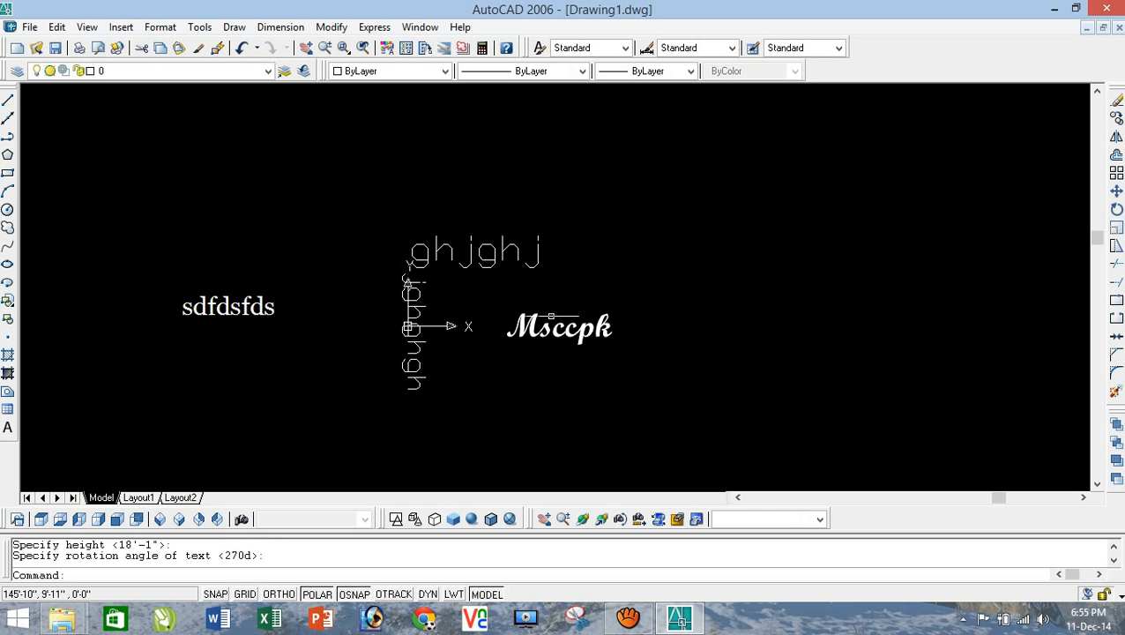
key("ctrl+z")
Step: Create horizontal single-line text reading "zxz\xz\x" below "sdfdsfds", picking its height and a 0-degree direction
left_click(234, 26)
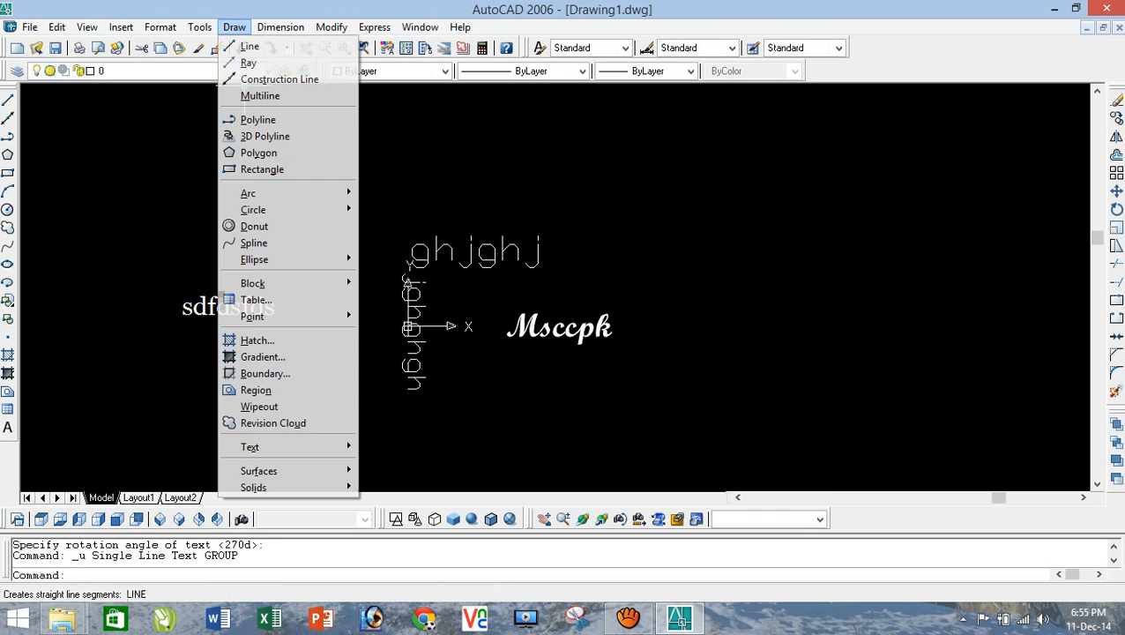
mouse_move(249, 447)
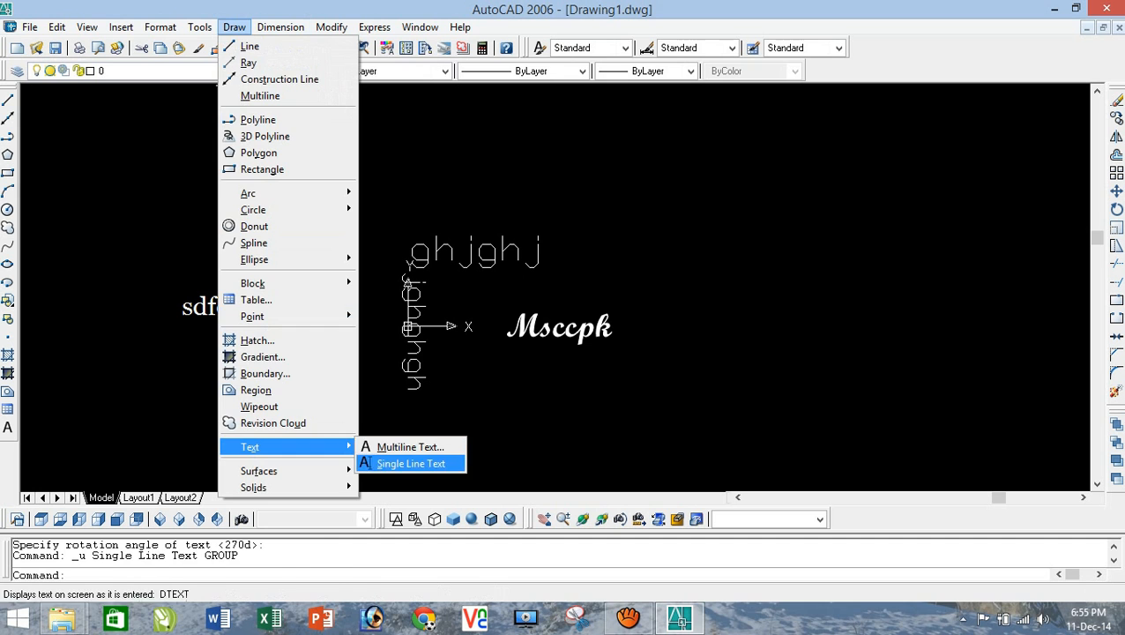
left_click(409, 462)
left_click(247, 381)
left_click(309, 388)
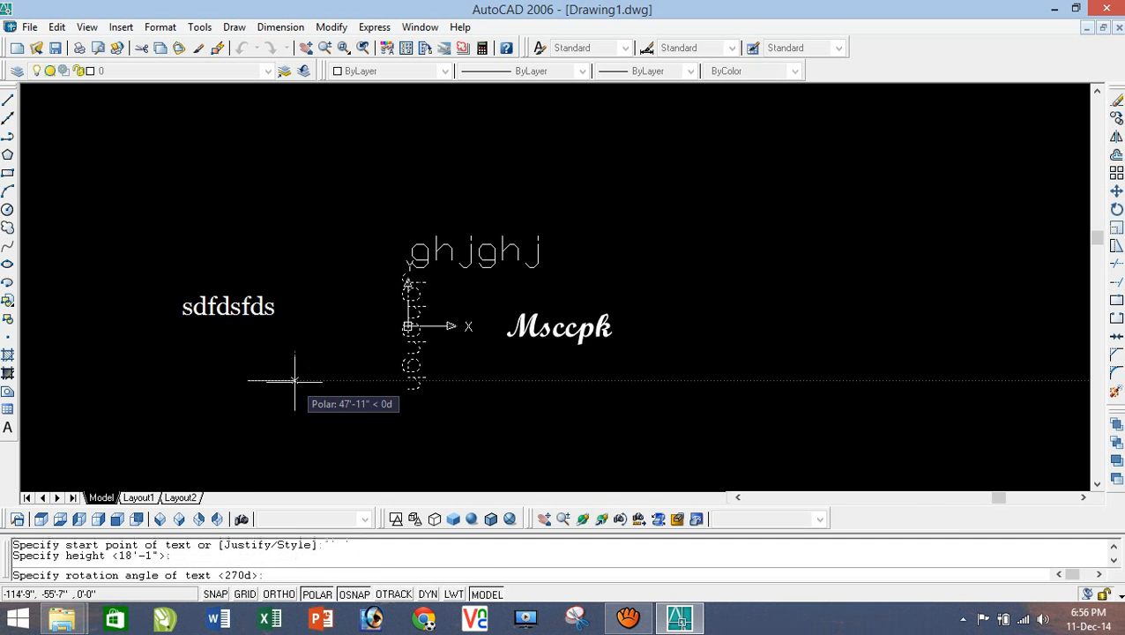
left_click(296, 381)
type("zxz\\xz\\x")
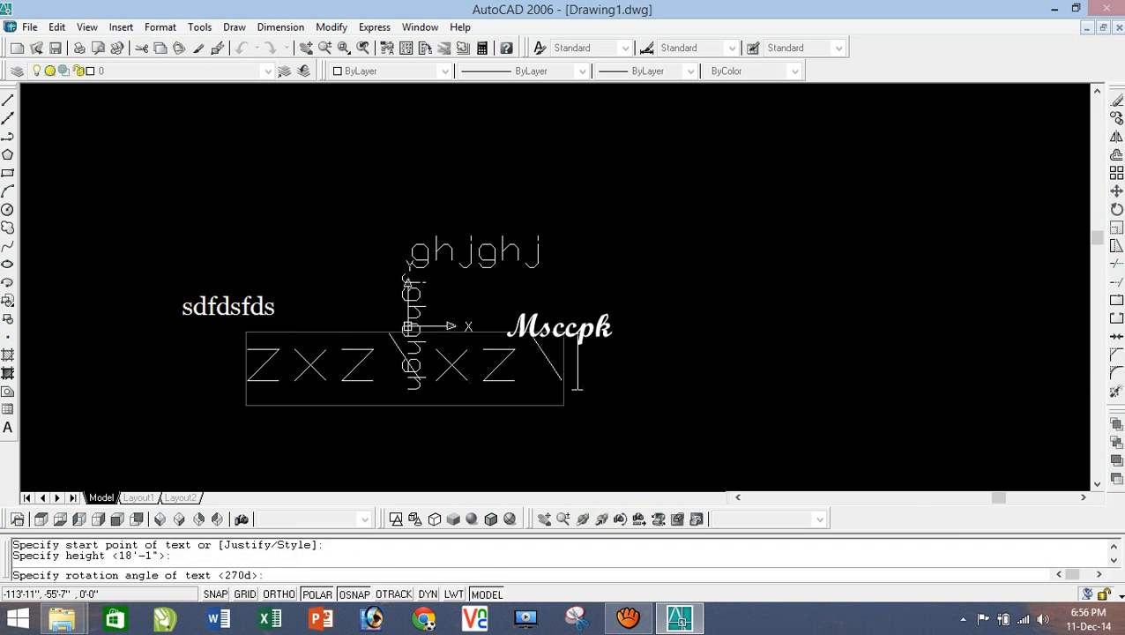
key("Return")
key("Return")
Step: Move the "zxz\xz\x" text to the empty area above "ghjghj" and "Msccpk"
left_click(355, 379)
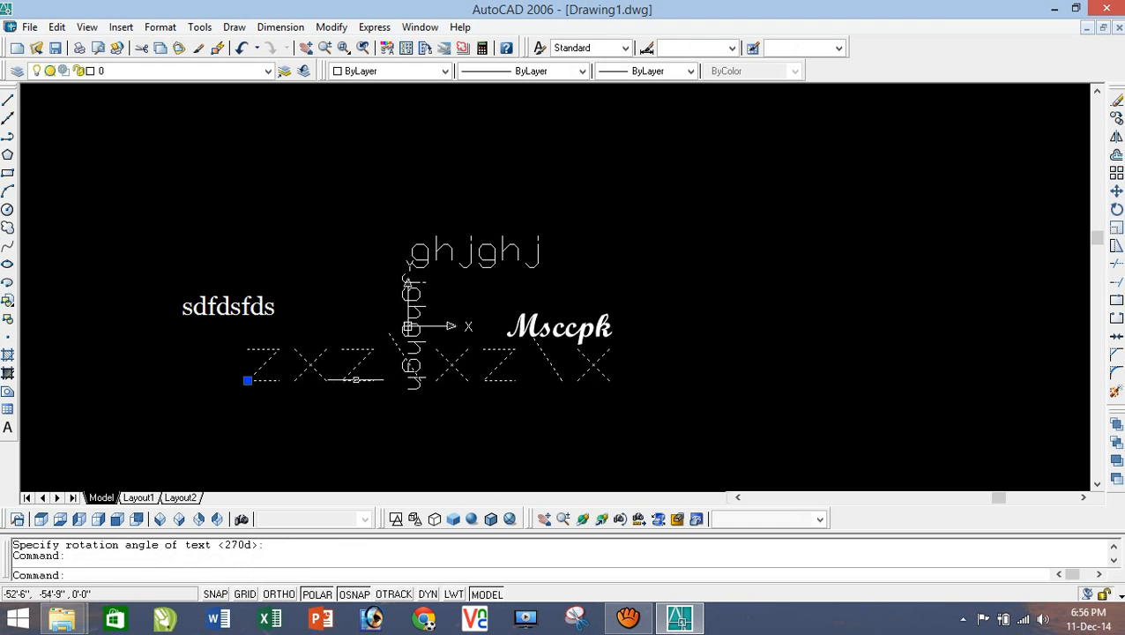
type("m")
key("Return")
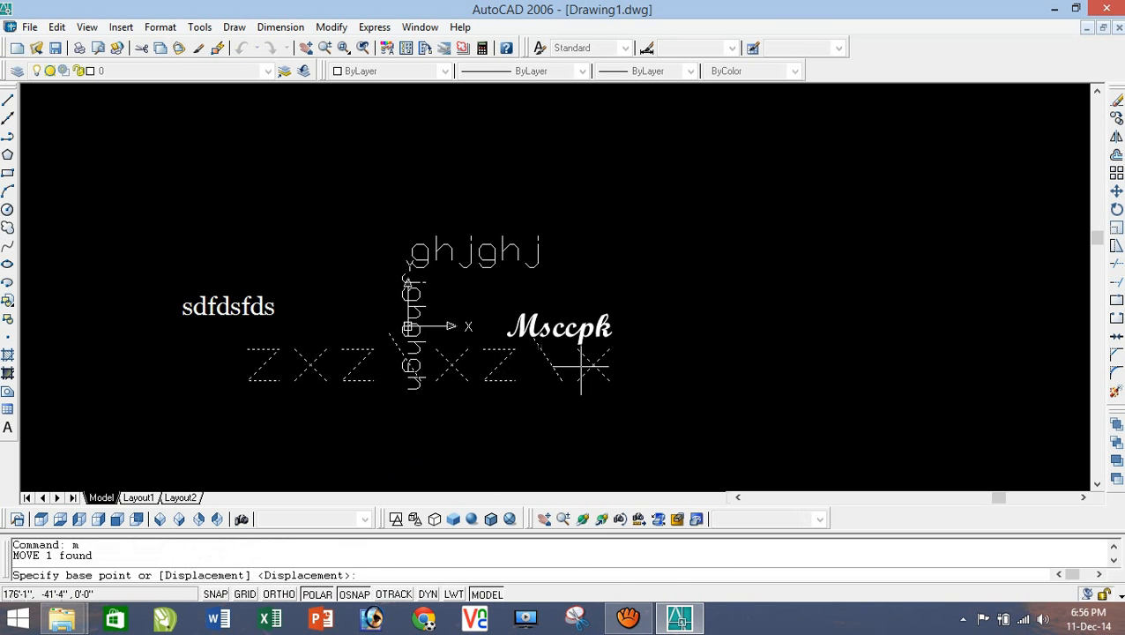
left_click(596, 365)
left_click(885, 173)
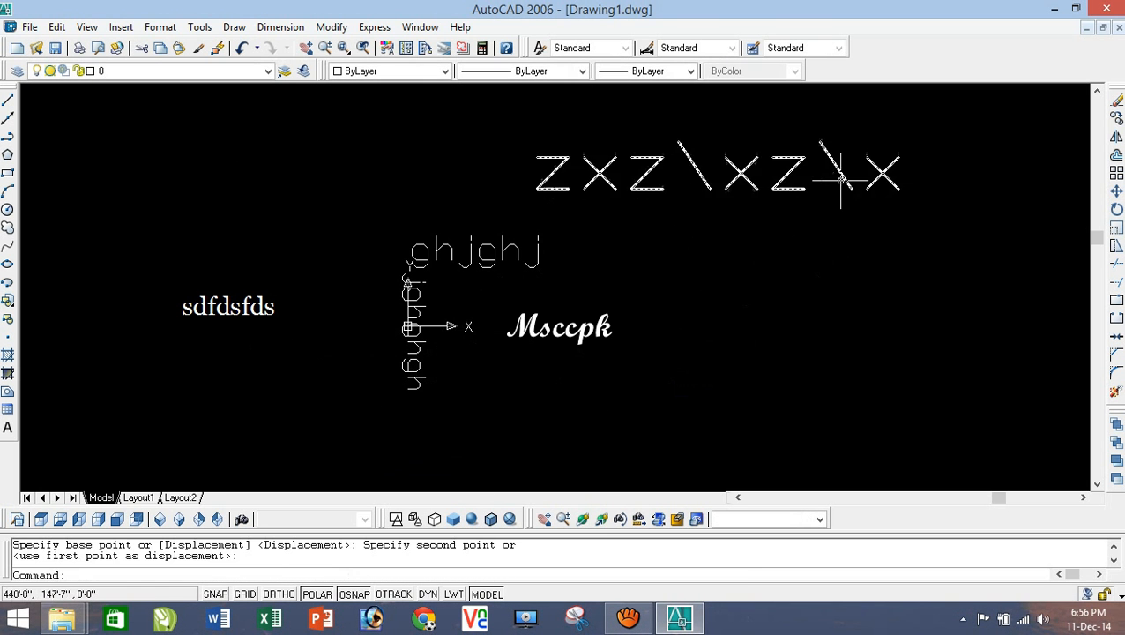
Step: Set the Standard text style's font to Vijaya with Regular font style and apply the change to the drawing
left_click(767, 175)
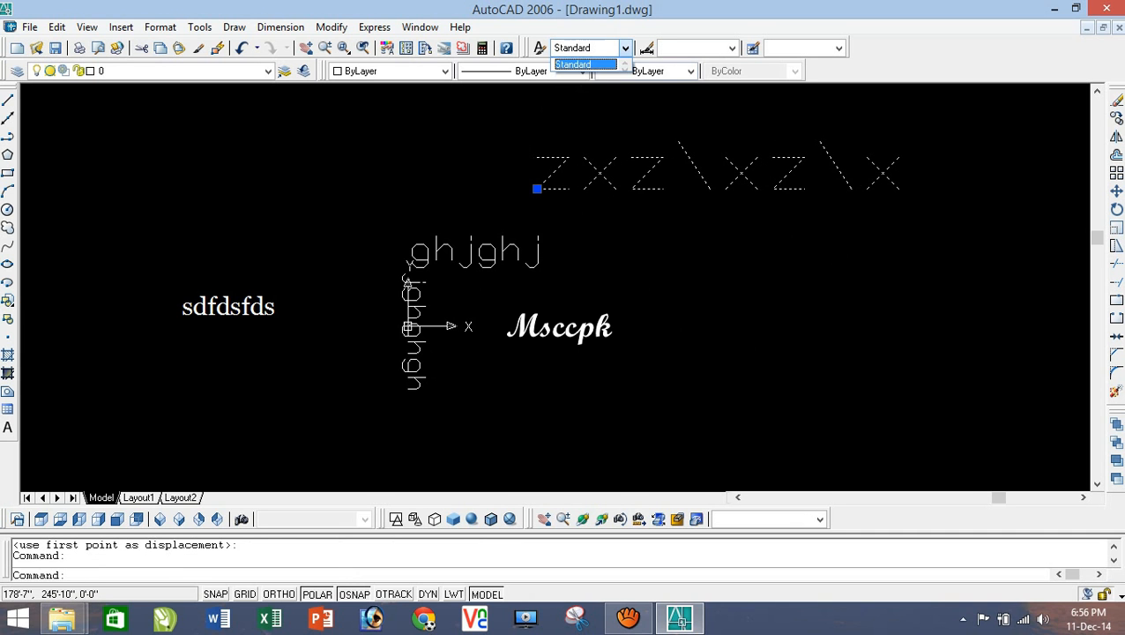
left_click(539, 48)
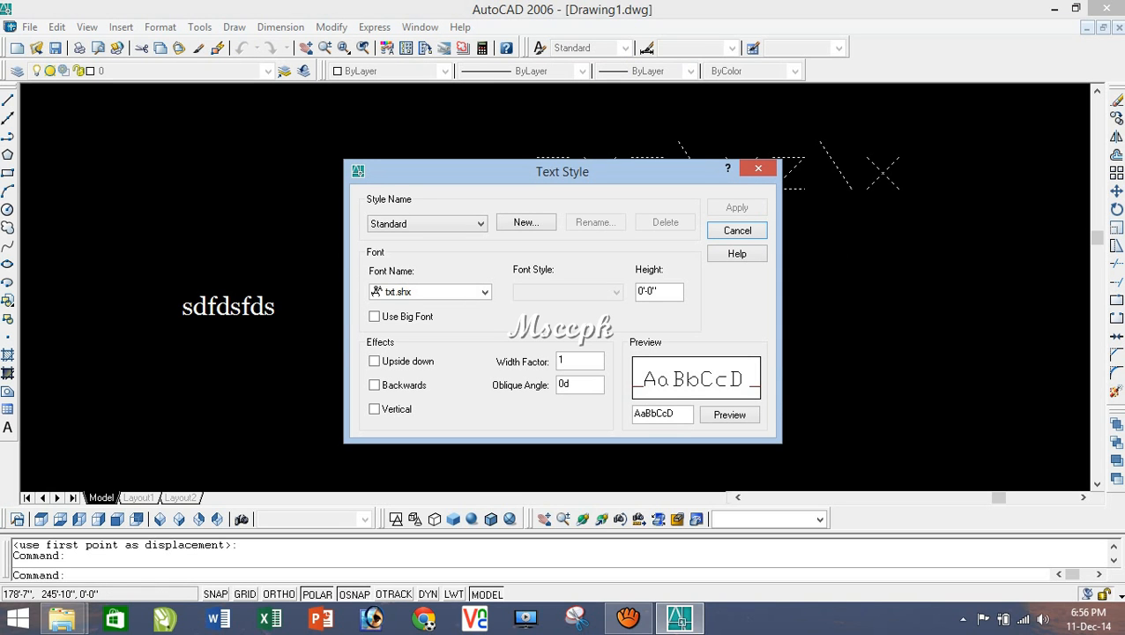
left_click(481, 224)
left_click(480, 224)
left_click(484, 292)
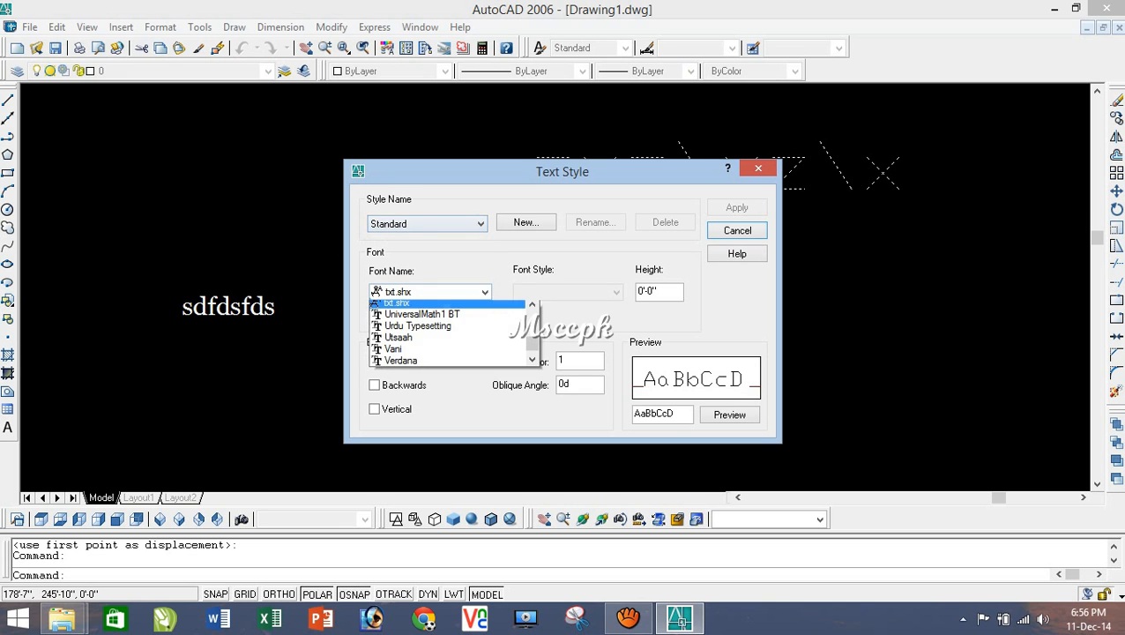
left_click(398, 341)
left_click(484, 292)
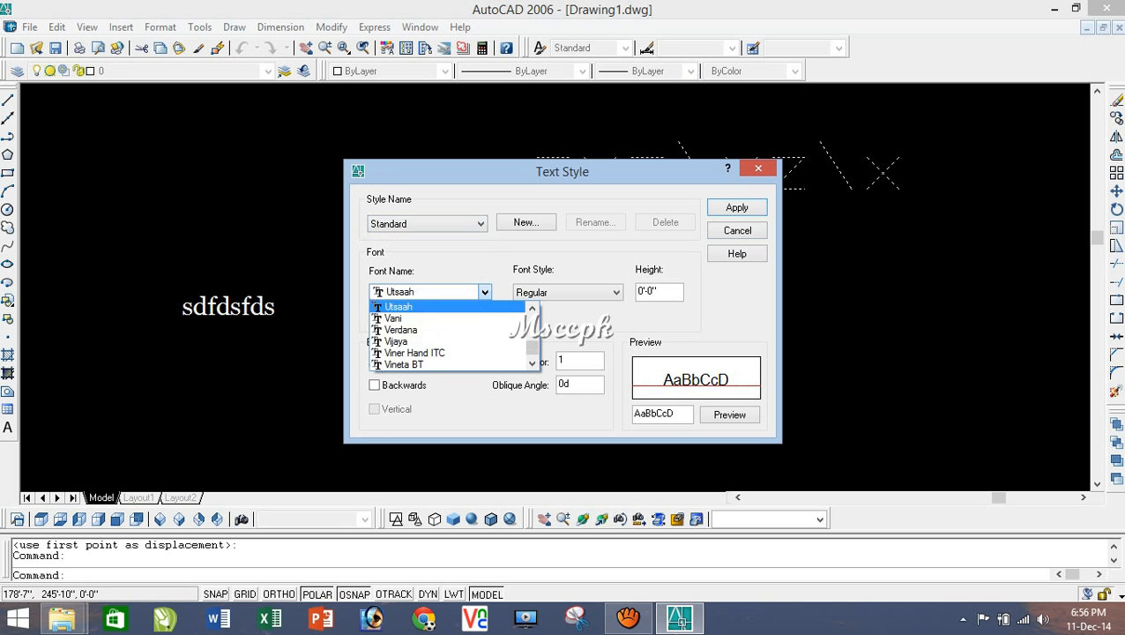
left_click(396, 342)
left_click(737, 208)
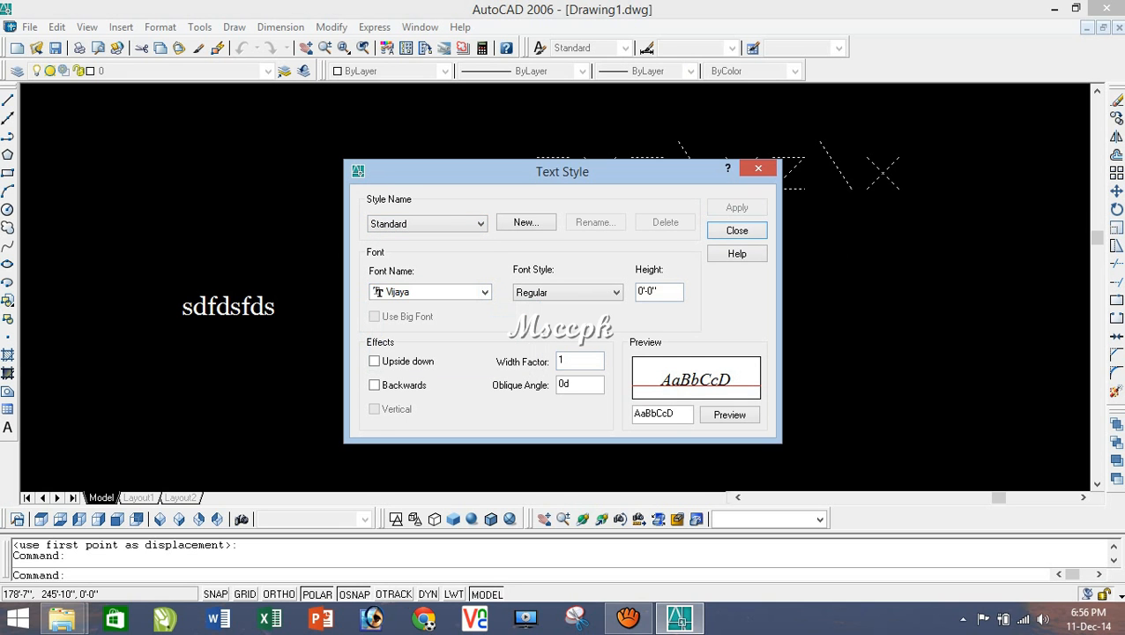
left_click(737, 231)
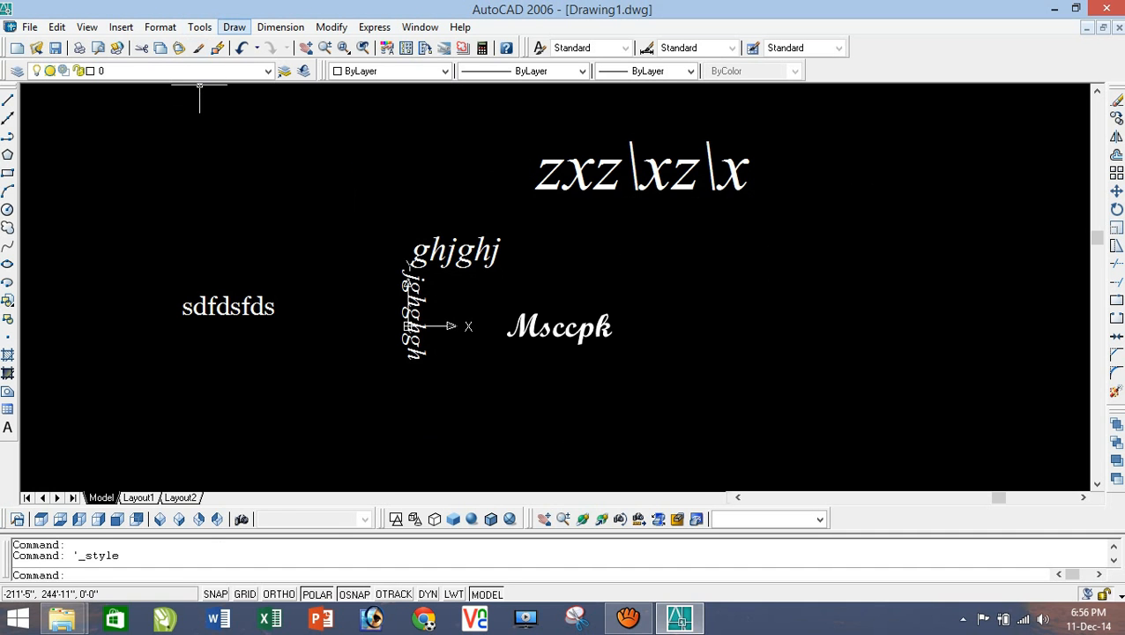
left_click(234, 26)
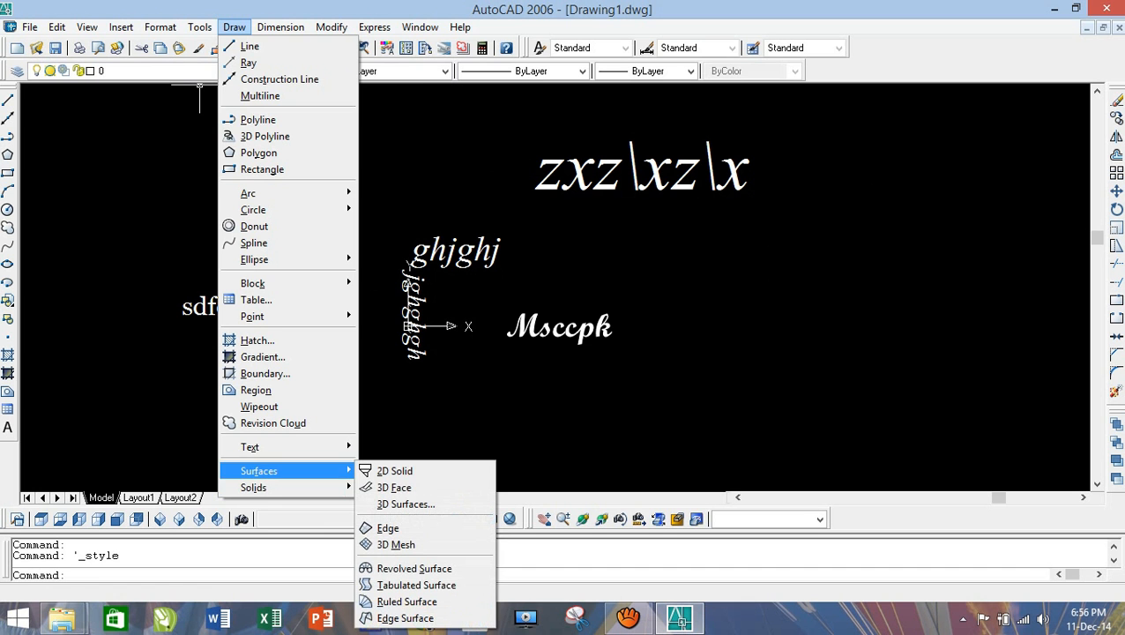
mouse_move(280, 27)
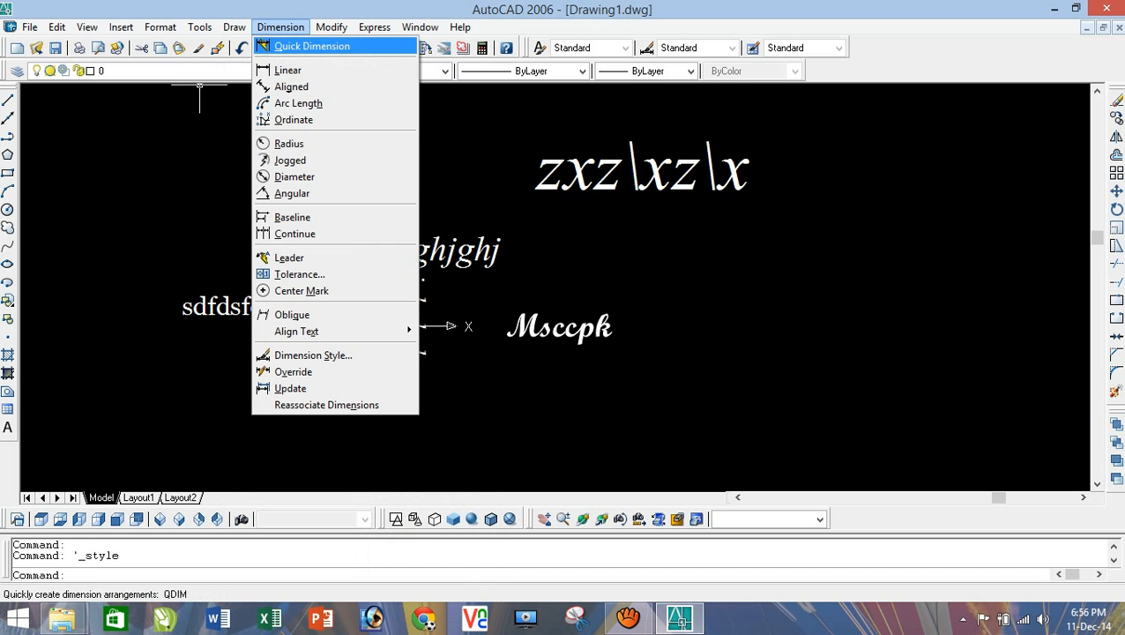
left_click(726, 341)
scroll(658, 348, "down", 1)
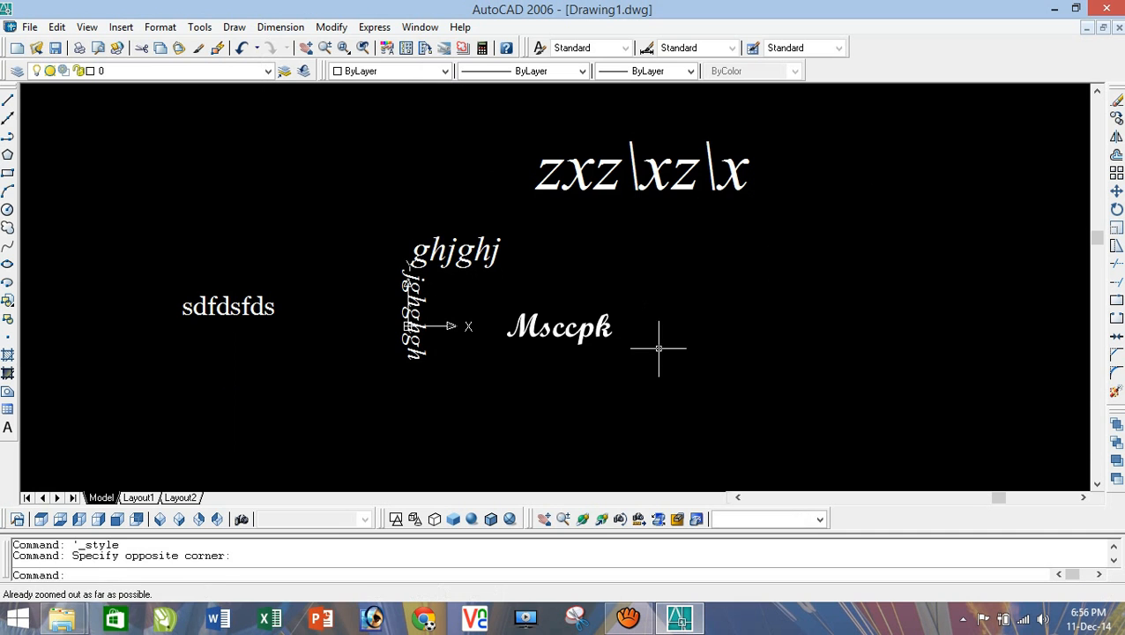
Step: Erase all the text objects, "zxz\xz\x", "ghjghj", the vertical text and "sdfdsfds", from the drawing
left_click(720, 427)
left_click(352, 144)
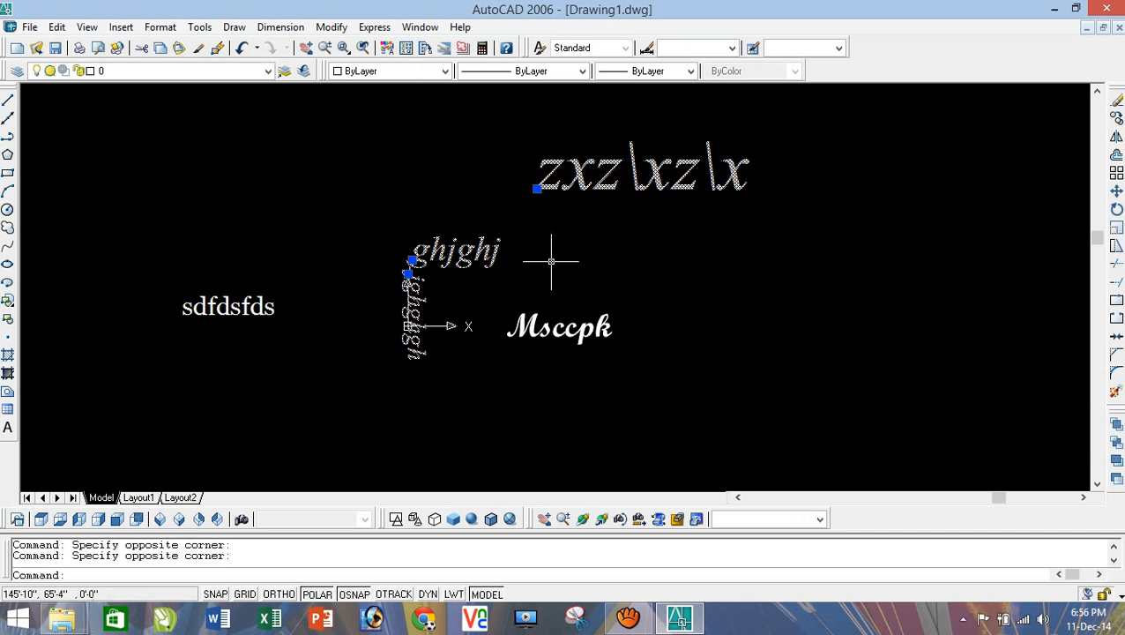
key("Delete")
left_click(421, 431)
left_click(174, 291)
key("Delete")
Step: Draw a single horizontal line about 67'-5" long across the emptied drawing
type("z")
key("Return")
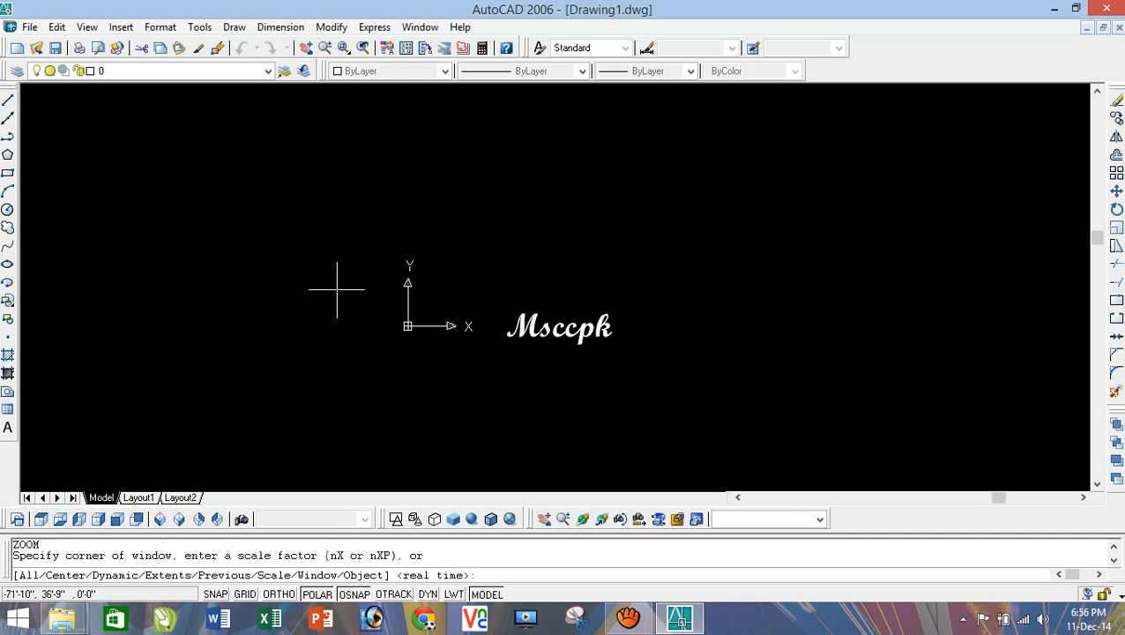
type("a")
key("Return")
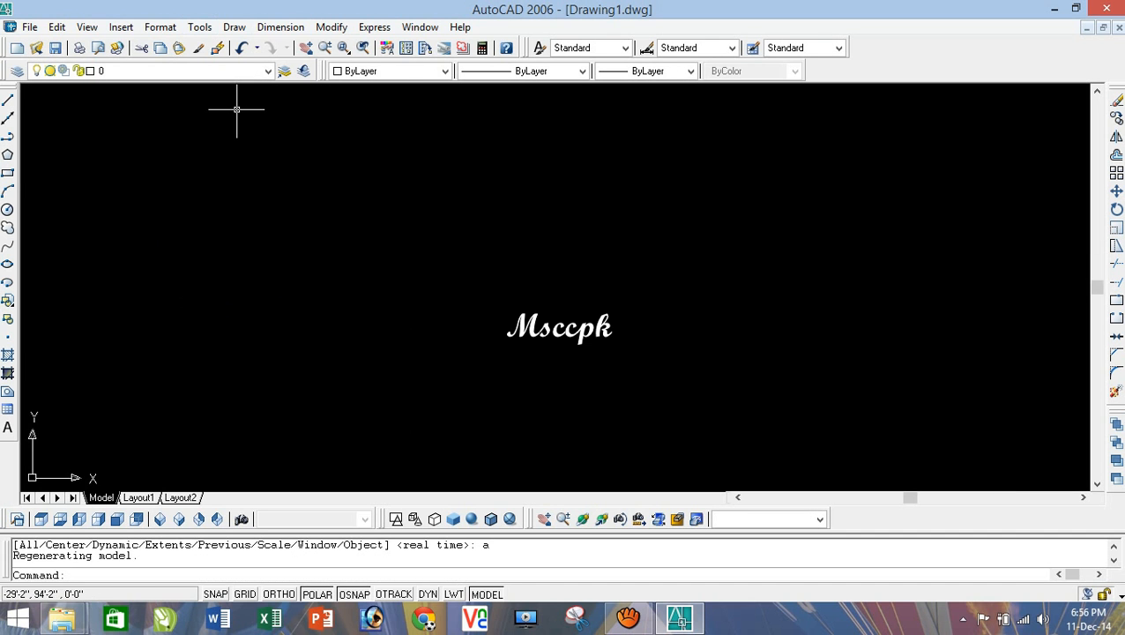
key("alt+n")
key("Down")
key("Down")
left_click(499, 279)
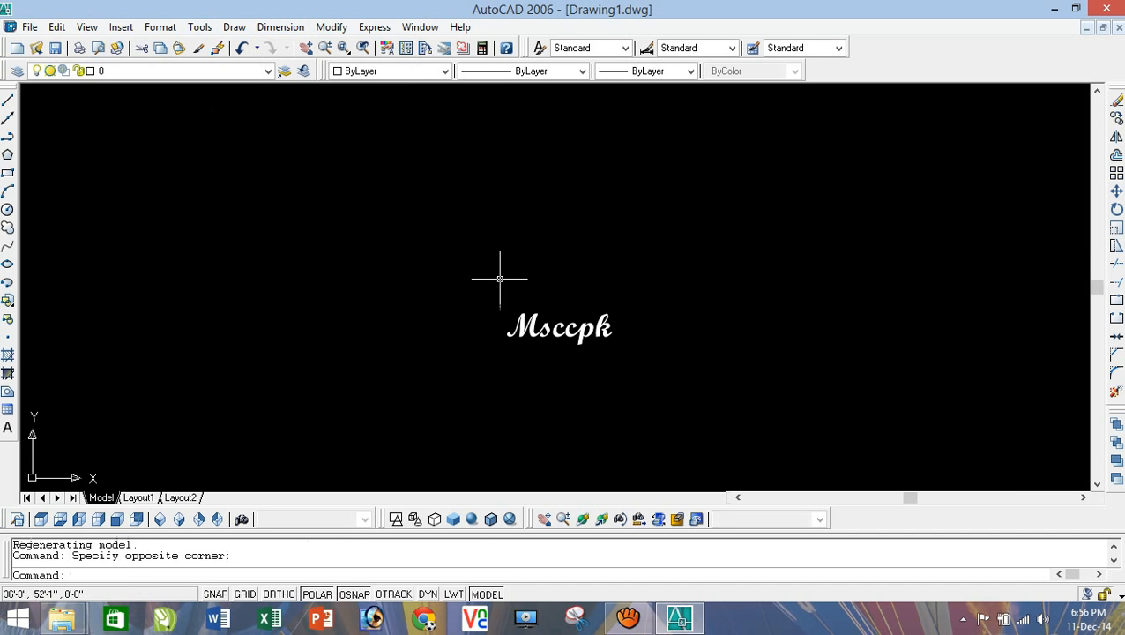
key("Return")
left_click(290, 243)
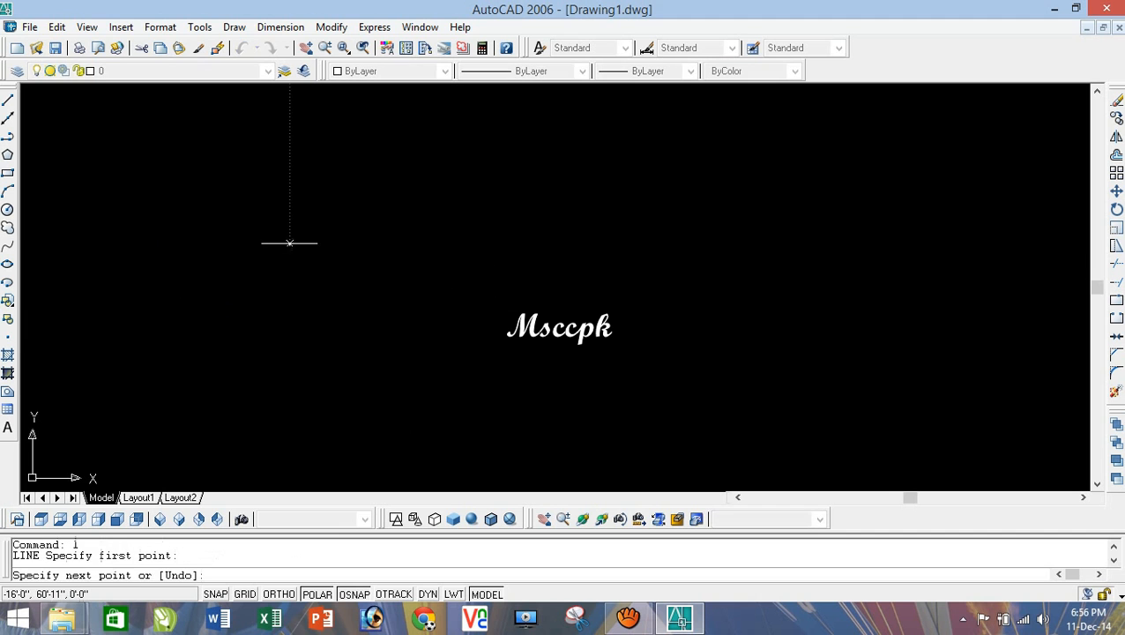
left_click(560, 245)
right_click(586, 196)
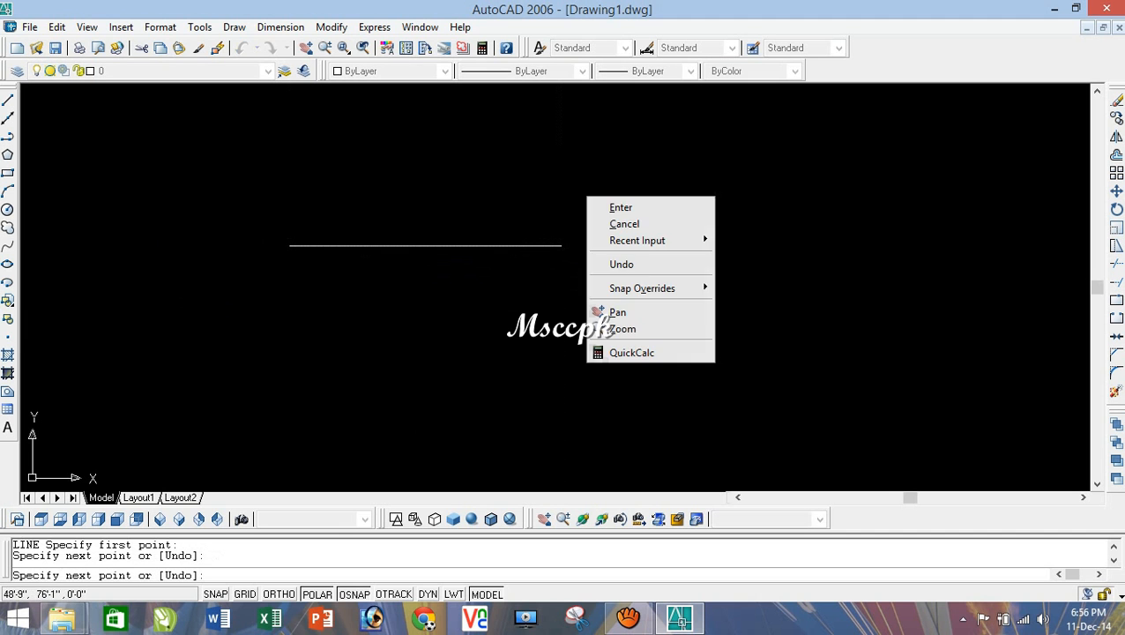
left_click(620, 206)
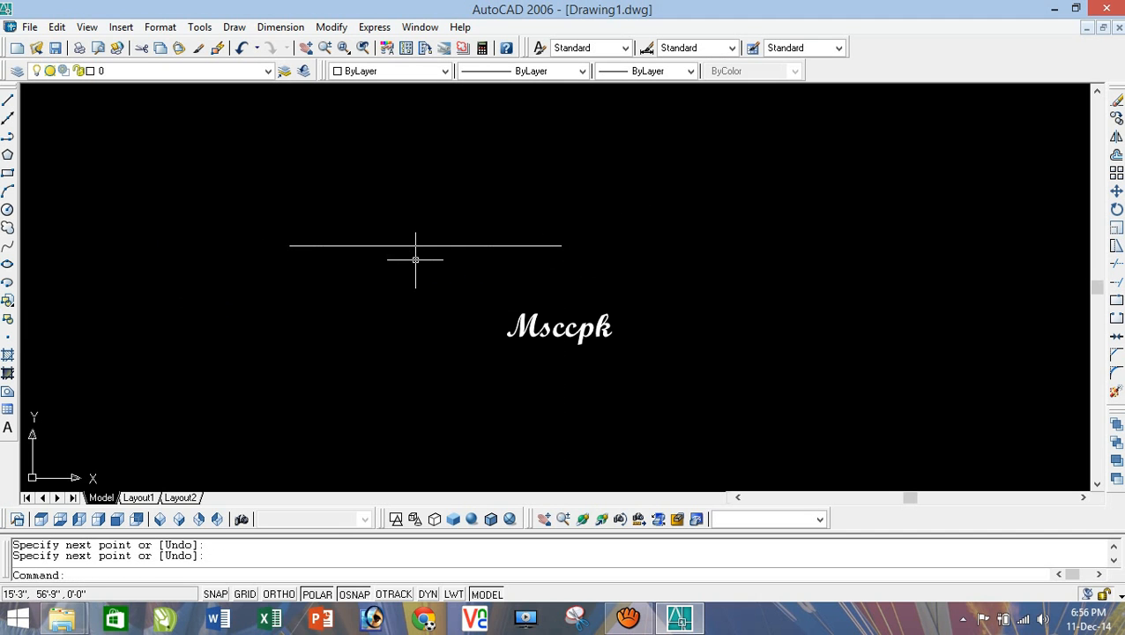
Step: Add a quick dimension to the horizontal line, placing the dimension line above it
left_click(281, 26)
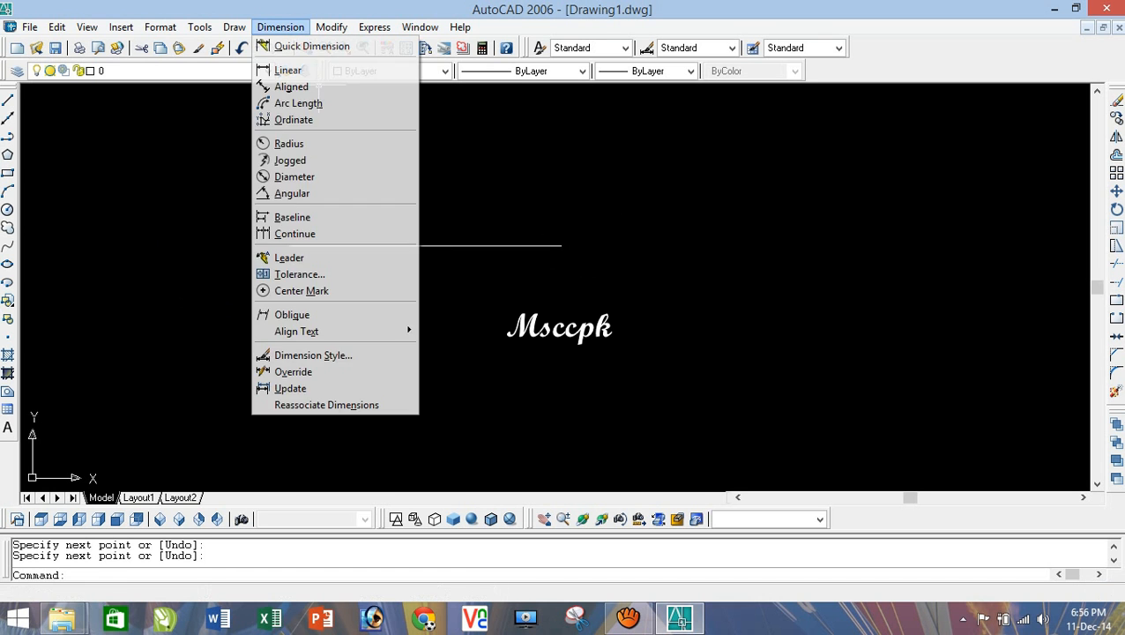
left_click(304, 46)
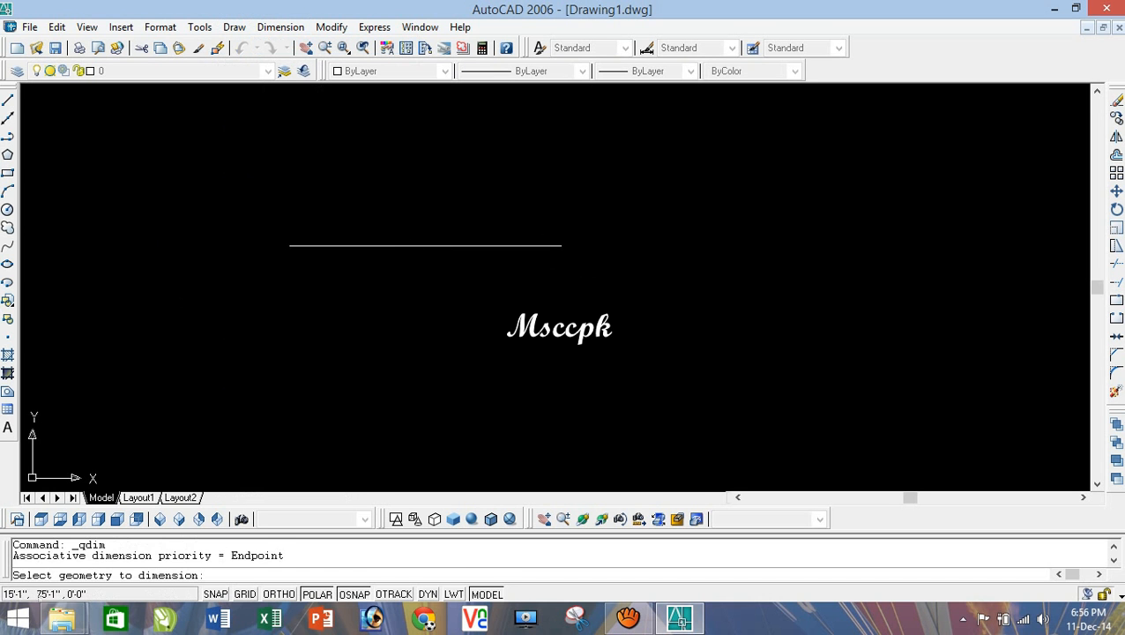
left_click(440, 246)
key("Return")
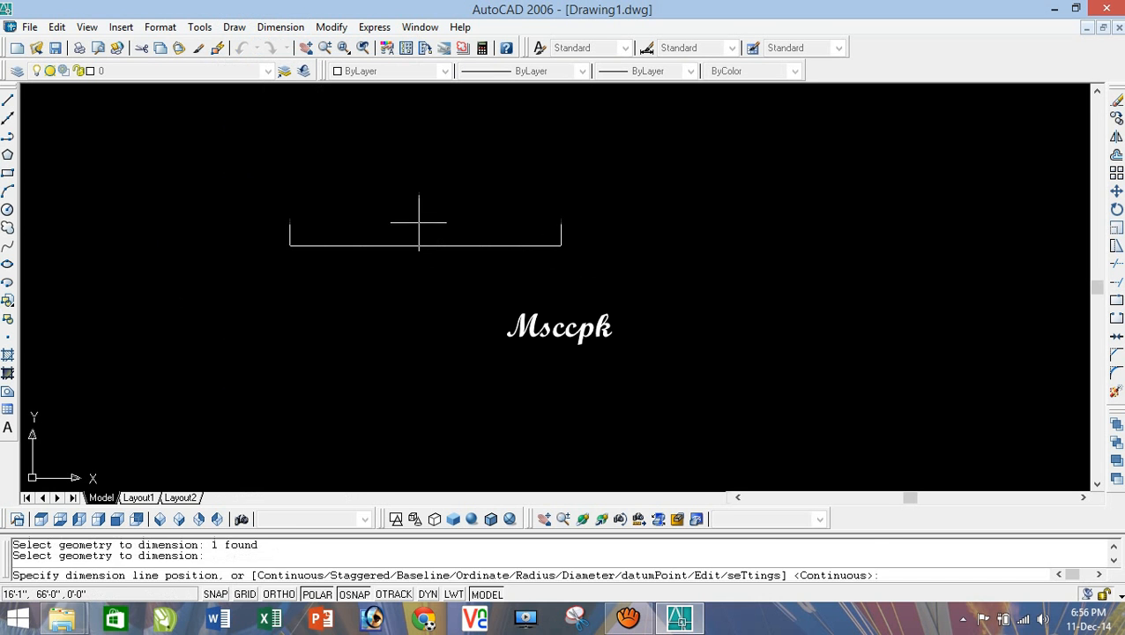
left_click(413, 180)
scroll(433, 222, "up", 5)
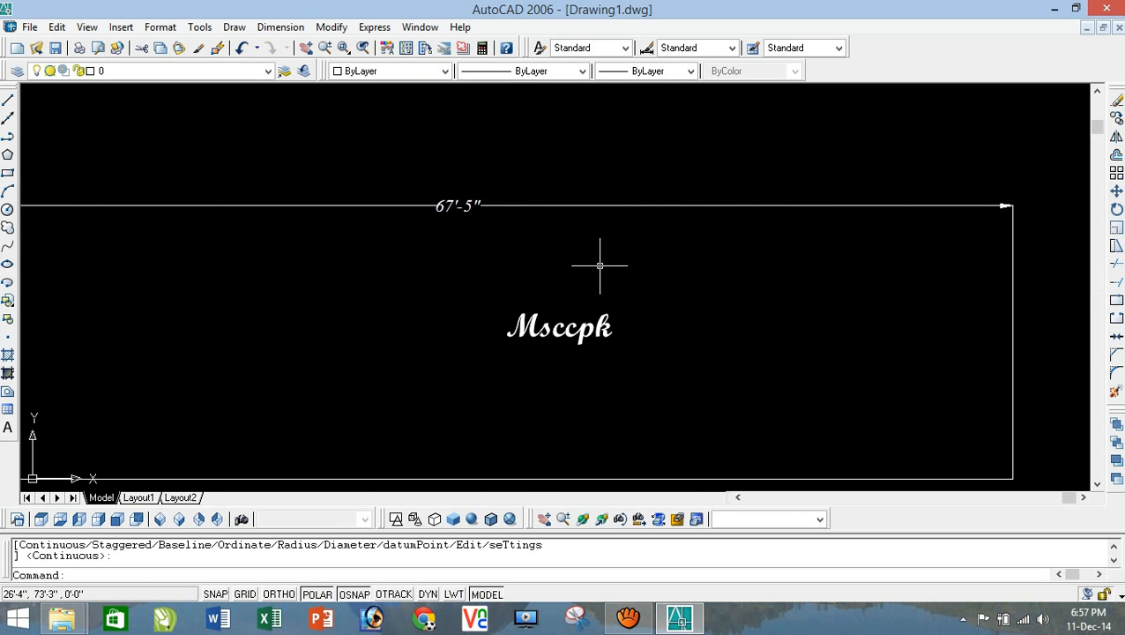
Step: Erase the quick dimension above the horizontal line
scroll(600, 264, "down", 4)
left_click(646, 275)
left_click(566, 221)
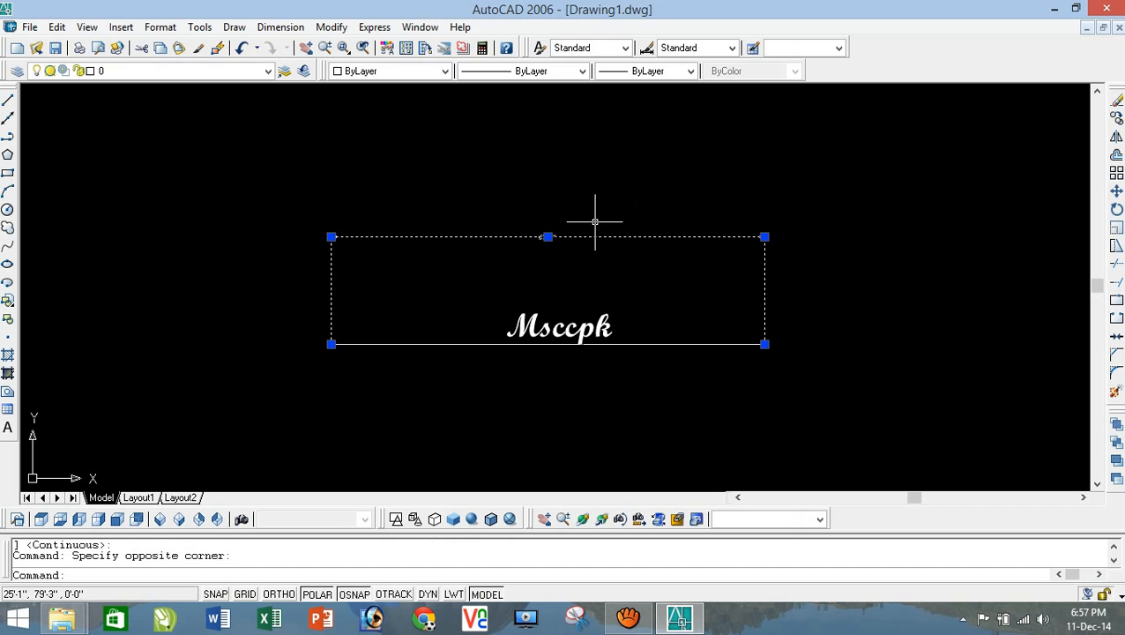
key("Delete")
Step: Add a linear dimension between the two endpoints of the horizontal line, placed above the line
left_click(281, 26)
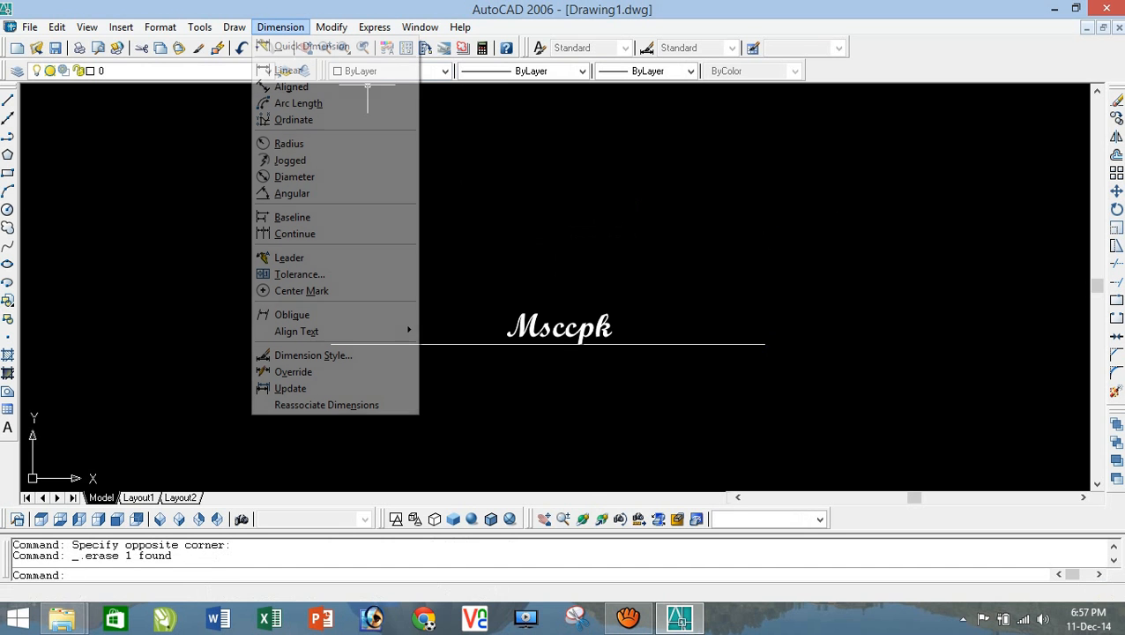
left_click(287, 69)
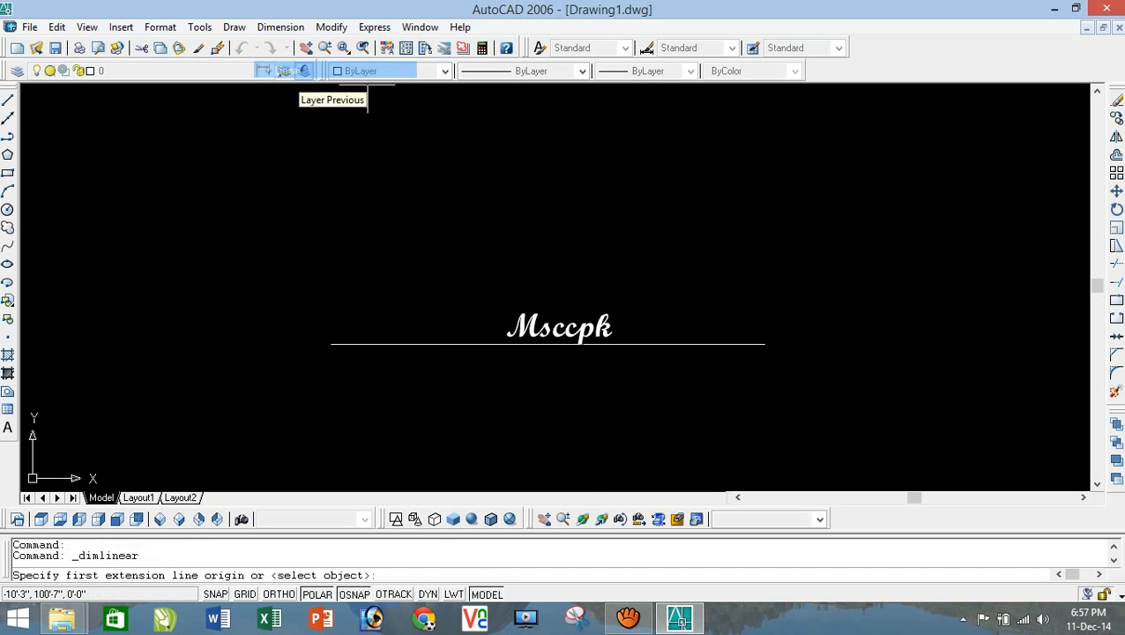
left_click(331, 344)
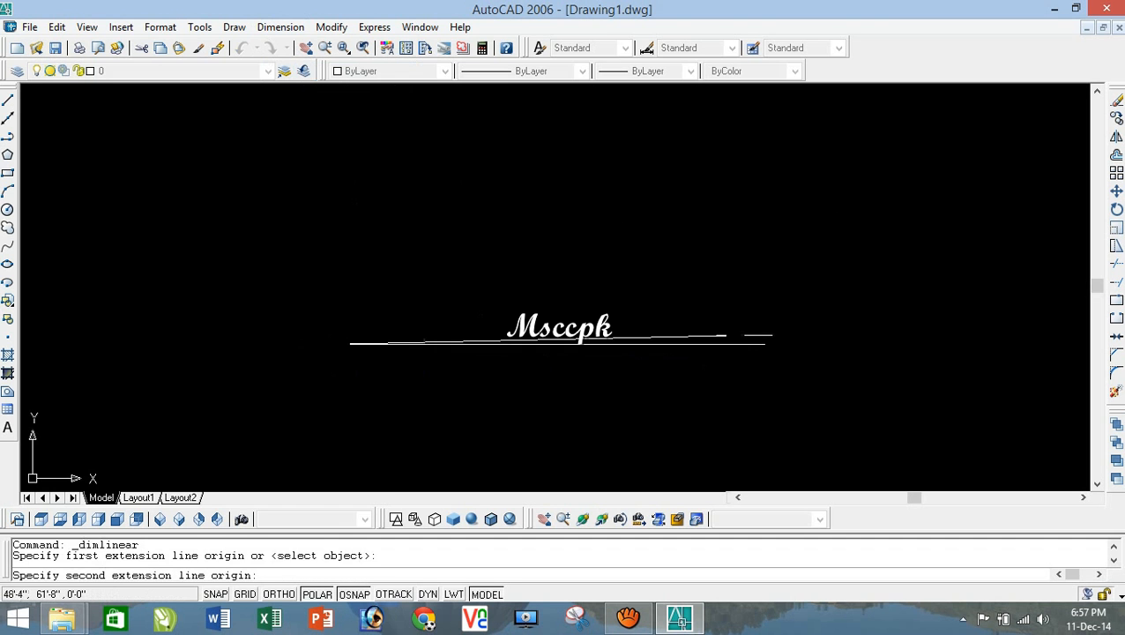
left_click(765, 344)
left_click(706, 267)
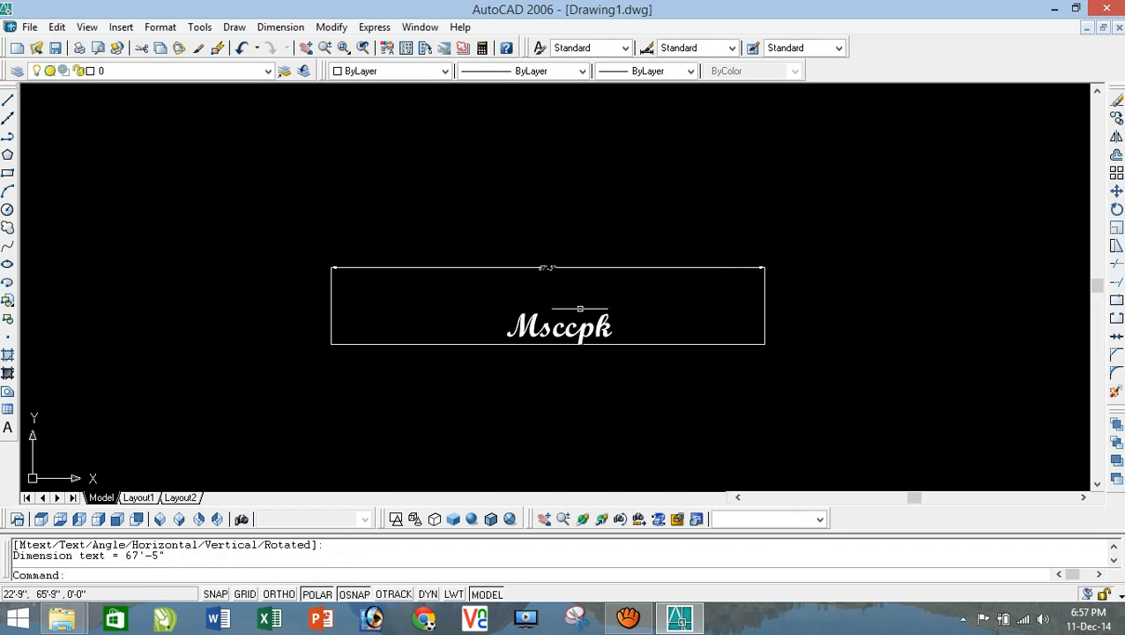
Step: Erase the linear dimension above the horizontal line
left_click(604, 301)
left_click(490, 227)
key("Delete")
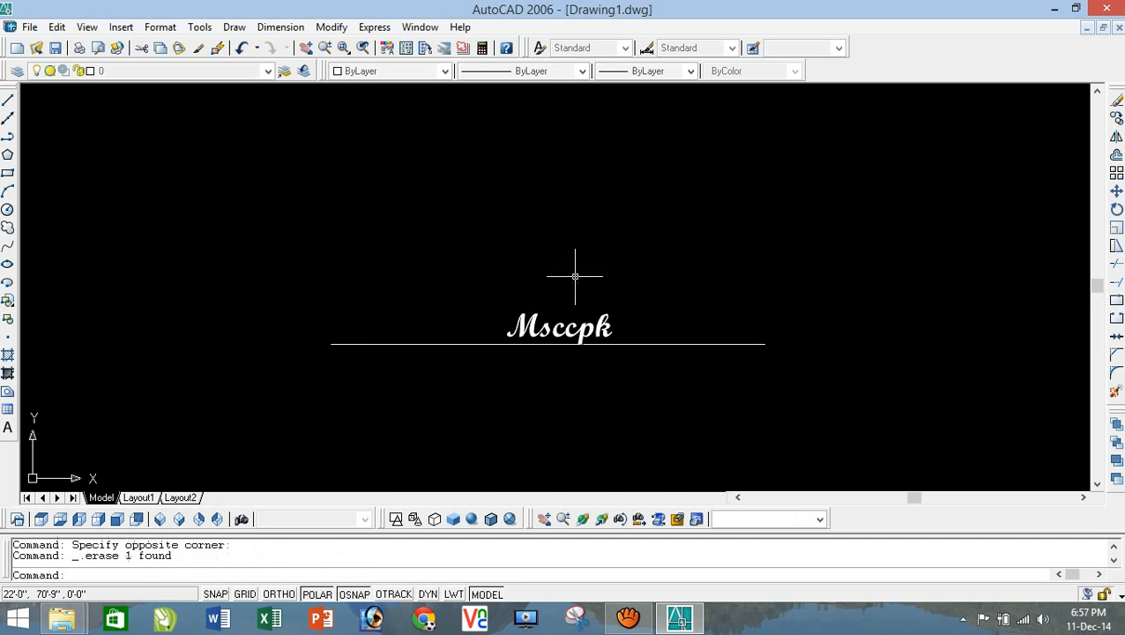
Step: Add an aligned dimension from the line's left endpoint to a free point about 28'-9" away, up and to the right, offset to the left
left_click(280, 27)
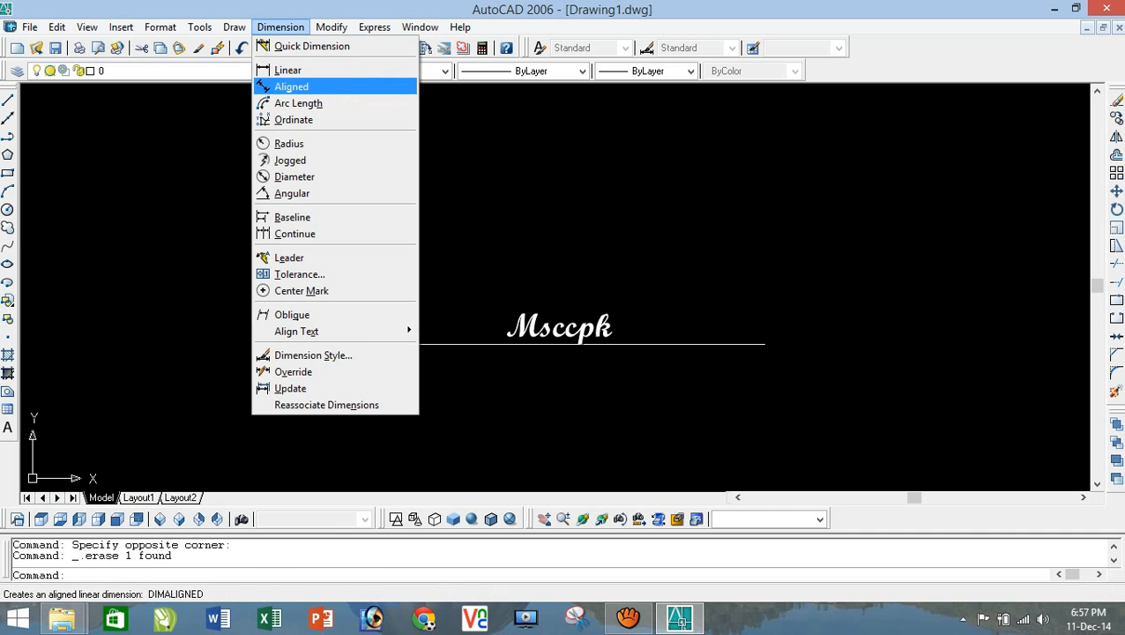
left_click(291, 87)
left_click(331, 344)
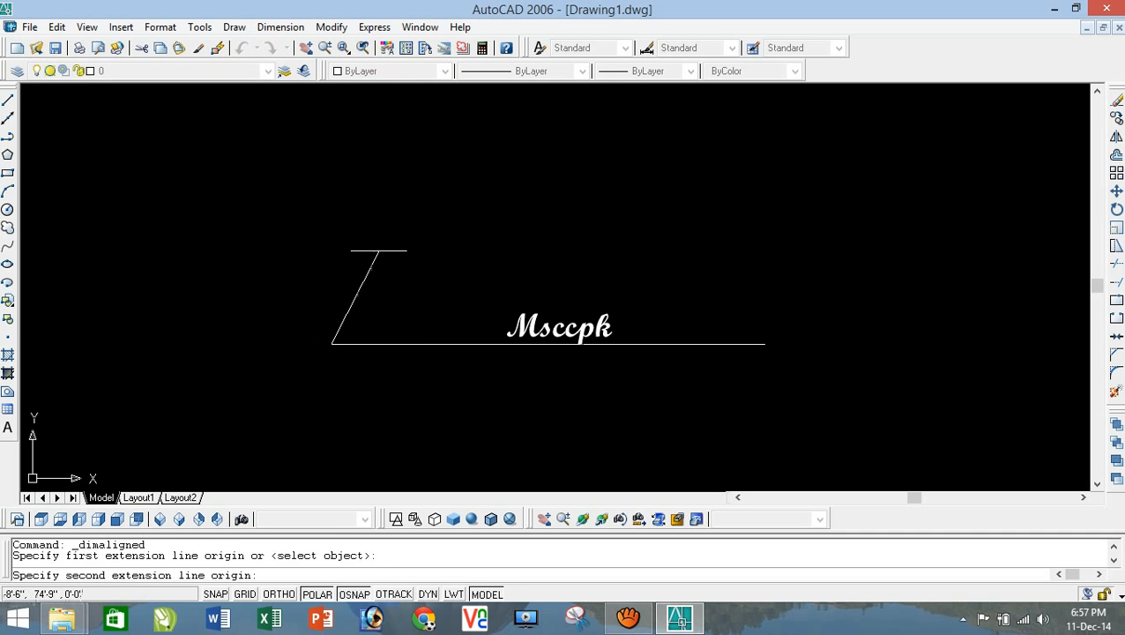
left_click(401, 176)
left_click(344, 172)
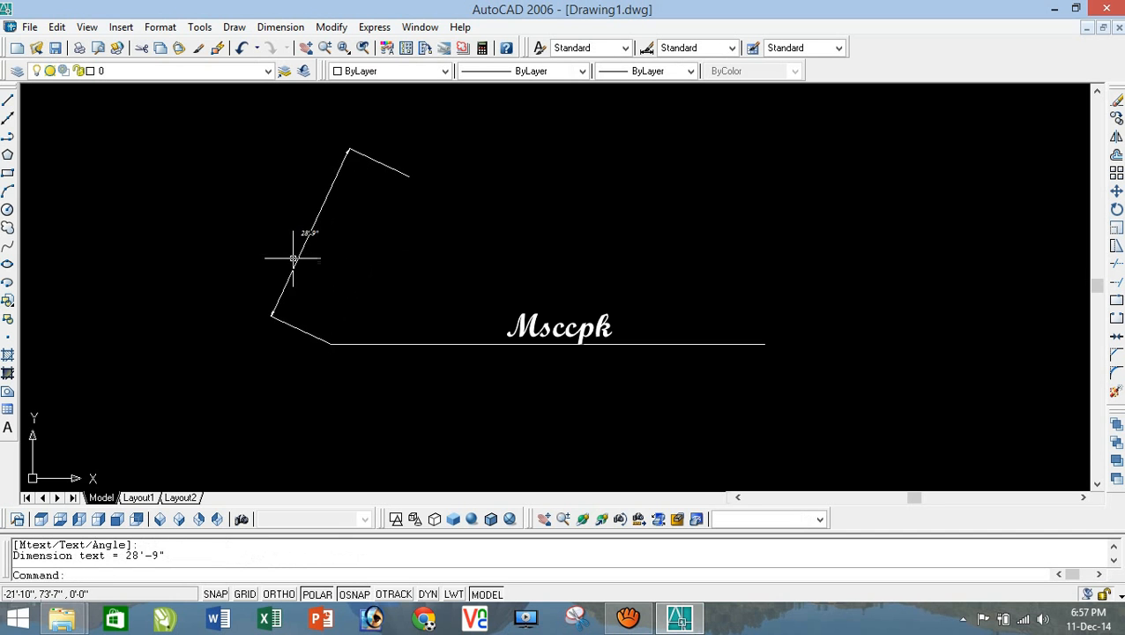
scroll(302, 247, "up", 3)
scroll(304, 237, "down", 2)
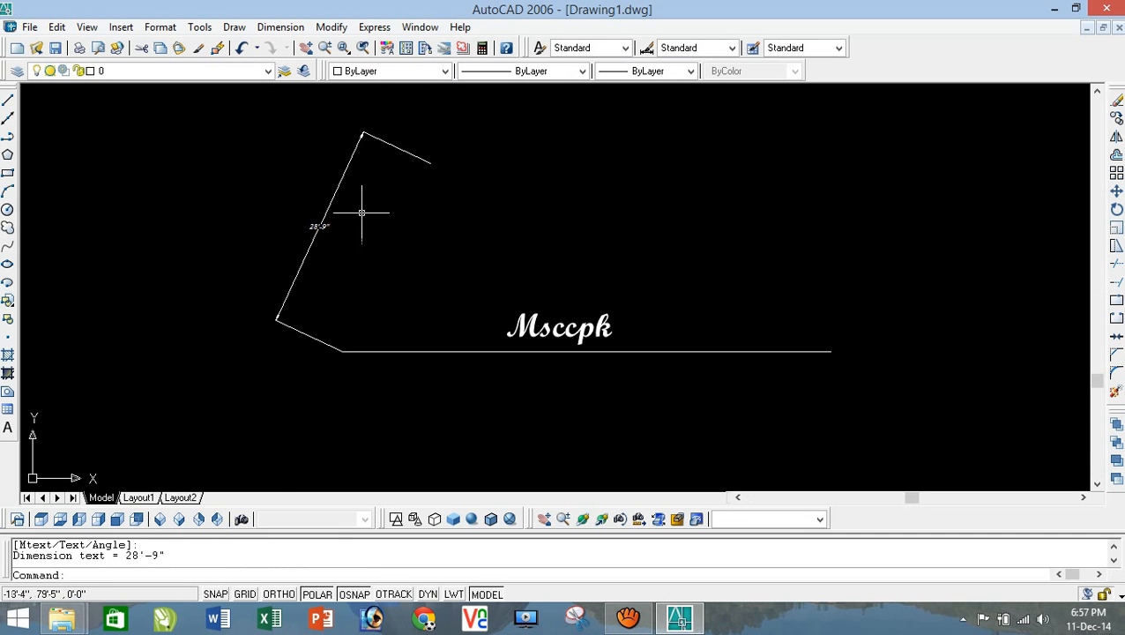
Step: Add an ordinate dimension at the line's left endpoint, with its leader running upward past the aligned dimension
left_click(281, 26)
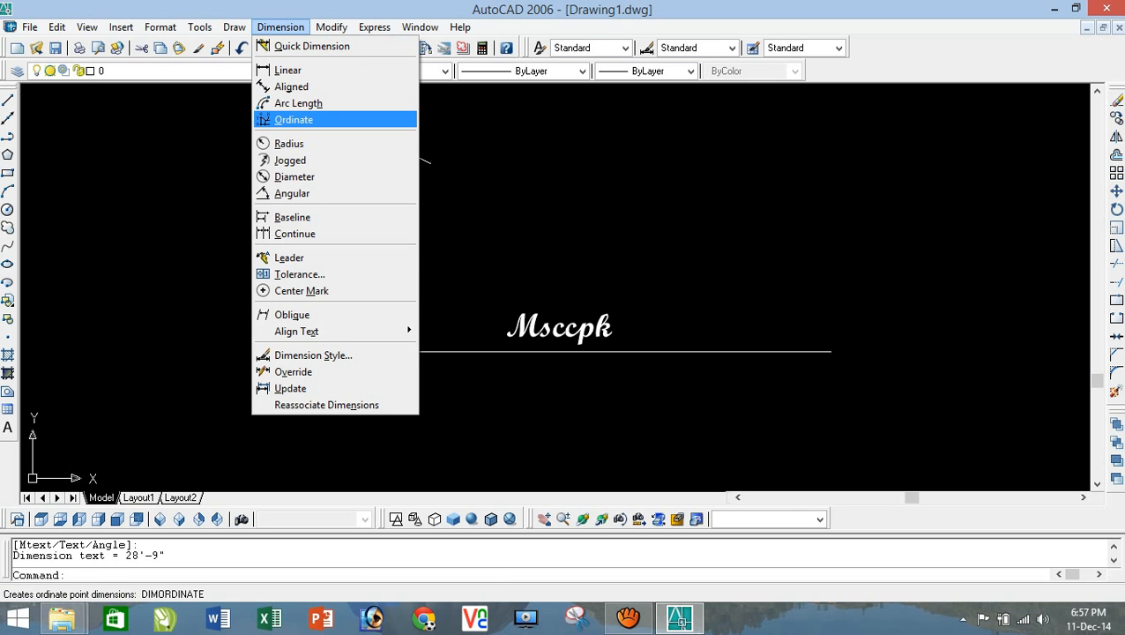
left_click(294, 119)
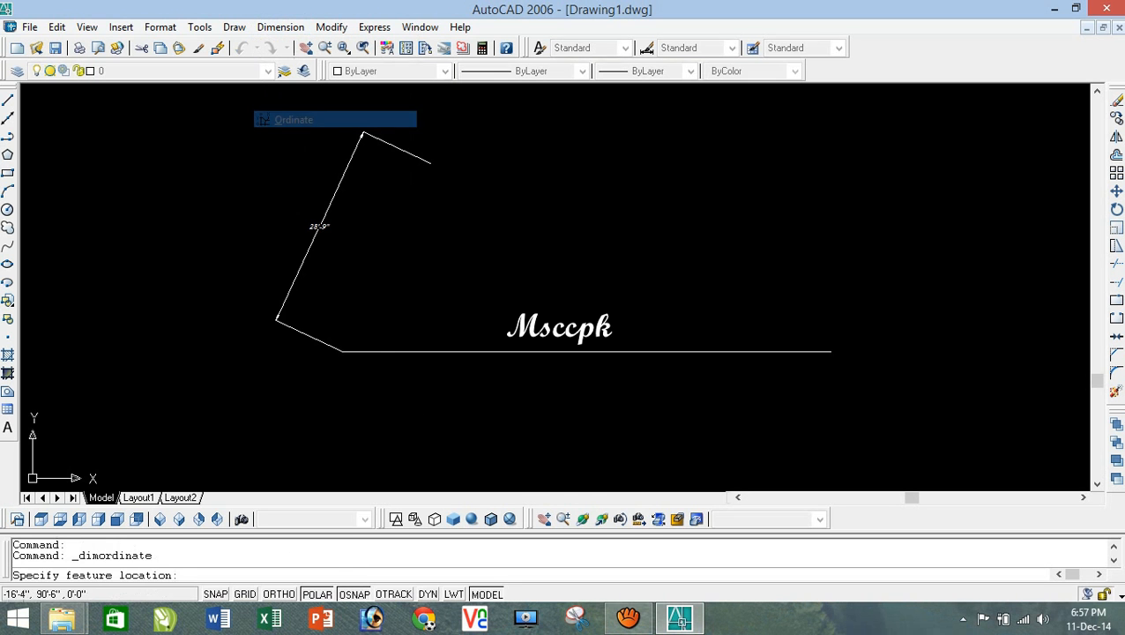
left_click(342, 351)
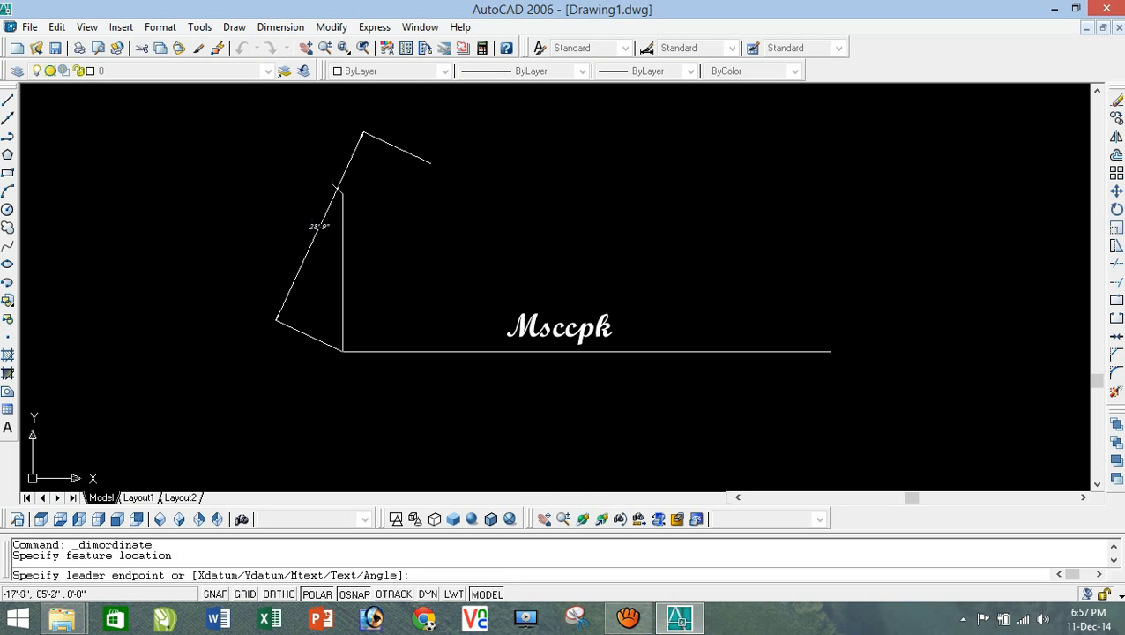
left_click(325, 150)
scroll(319, 128, "up", 4)
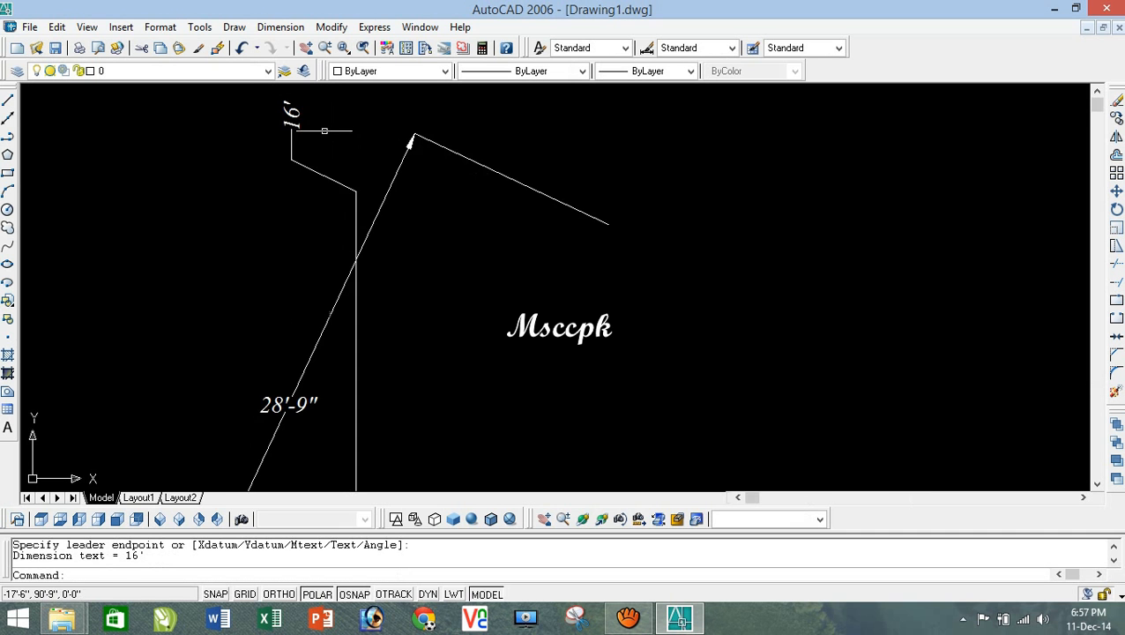
scroll(309, 128, "down", 2)
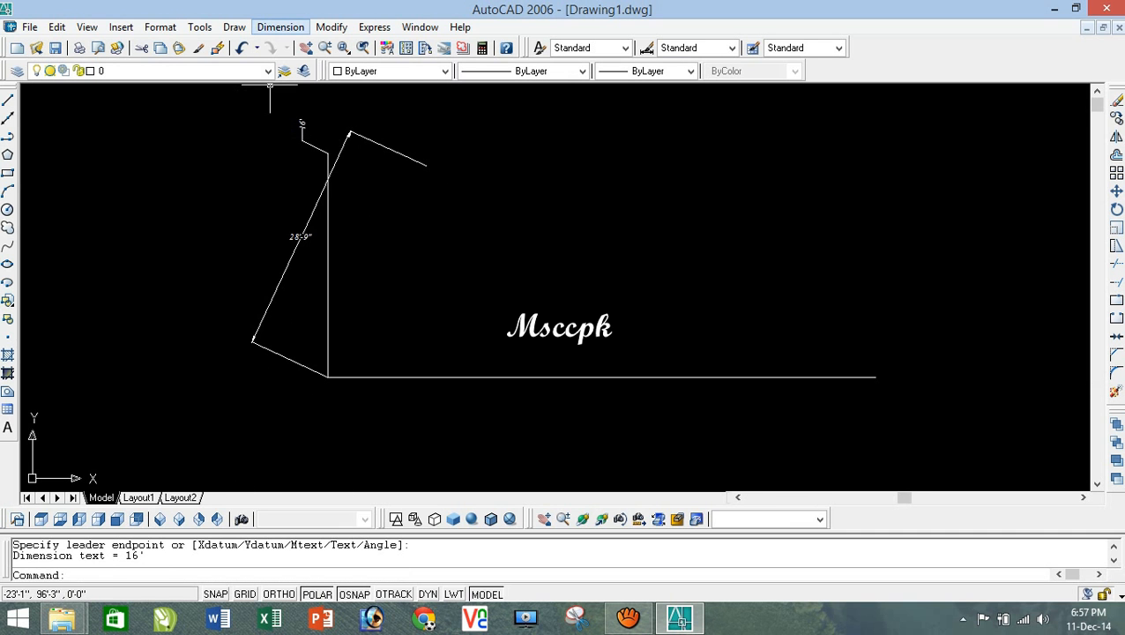
Step: Add a second ordinate dimension at a point on the right part of the horizontal line, with a short leader up and to the right
left_click(280, 27)
left_click(294, 115)
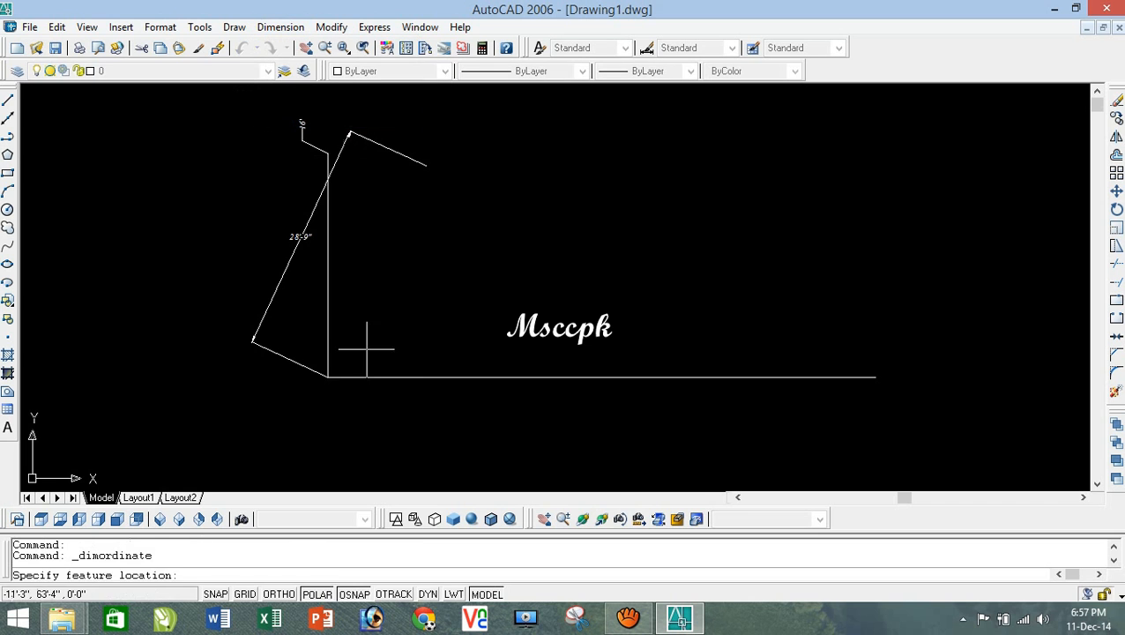
left_click(339, 373)
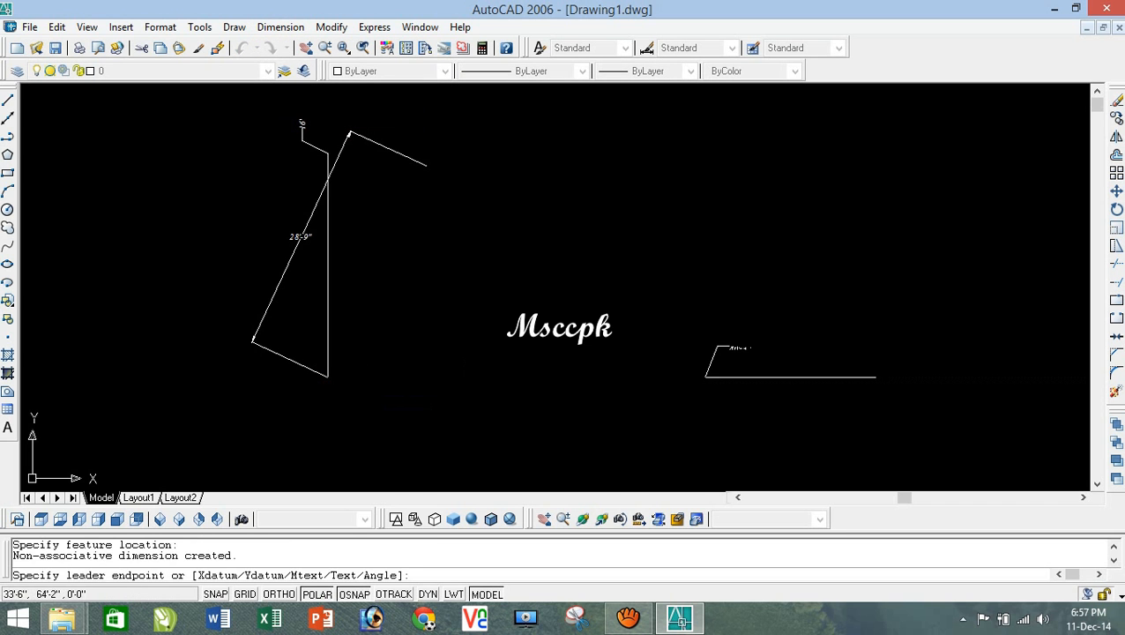
left_click(724, 347)
scroll(716, 328, "up", 3)
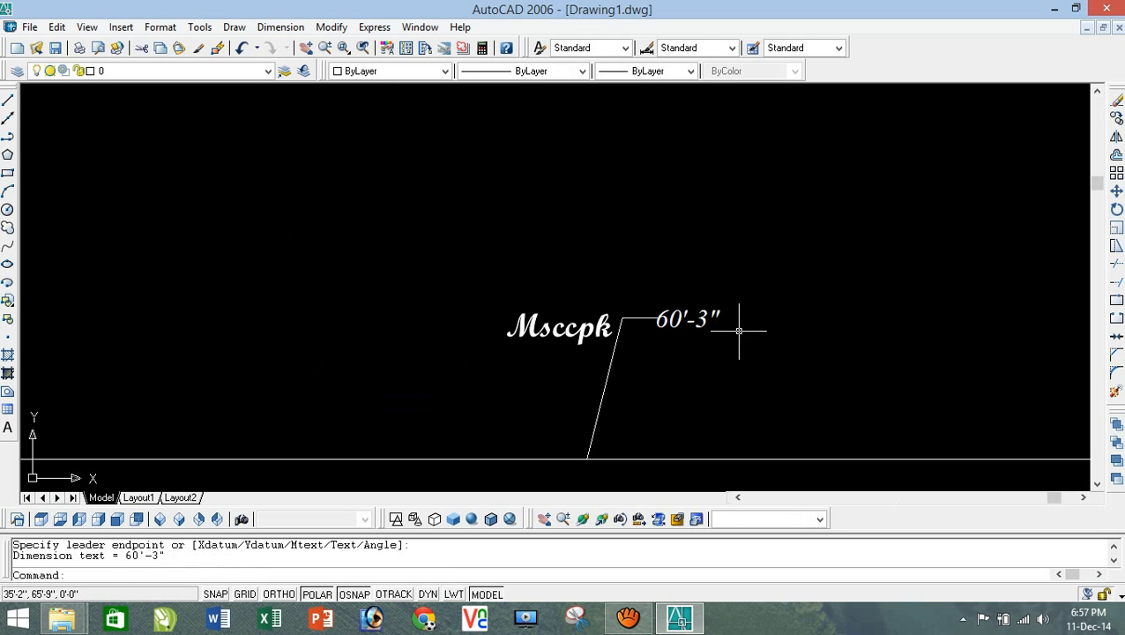
scroll(739, 330, "down", 3)
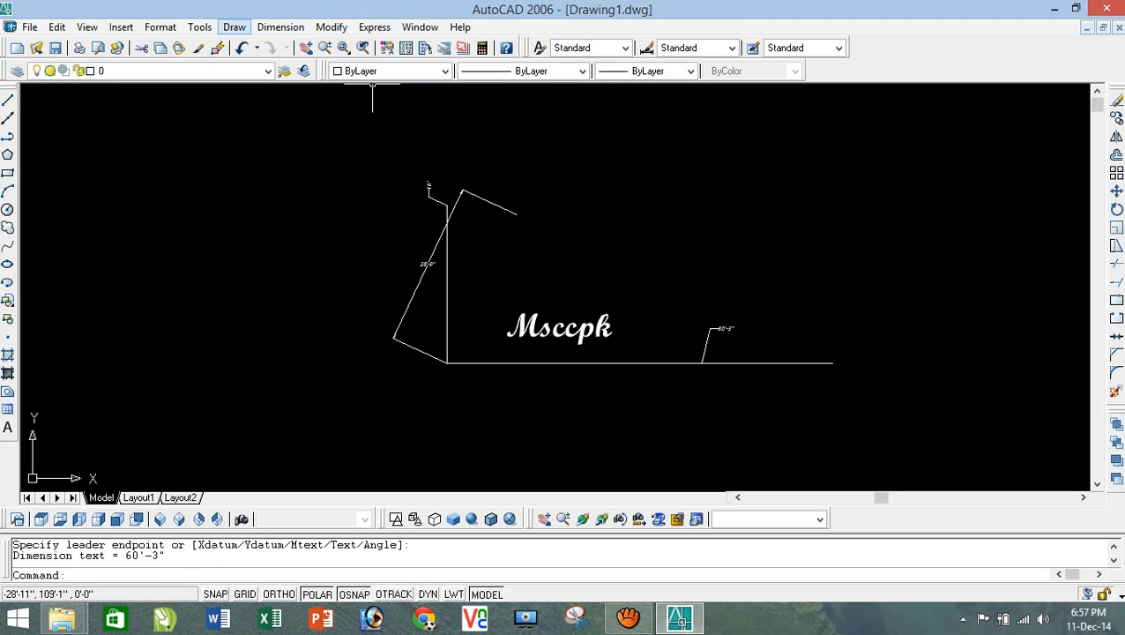
left_click(233, 28)
mouse_move(281, 27)
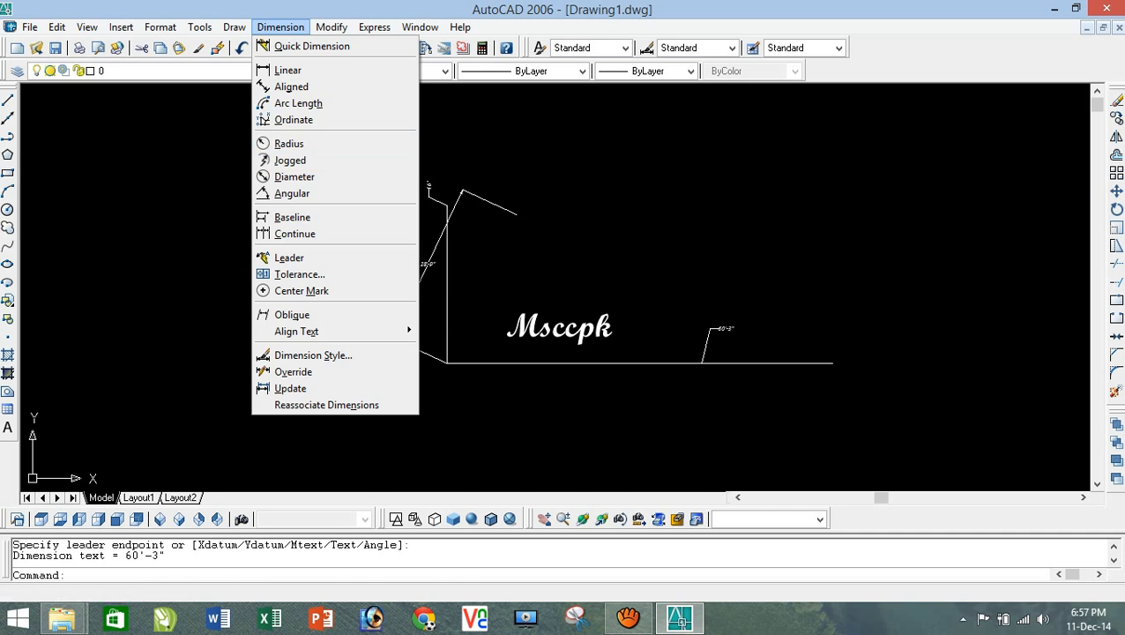
double_click(198, 240)
Step: Draw a circle by center and radius in the empty area left of the aligned dimension
left_click(7, 209)
left_click(178, 222)
left_click(248, 261)
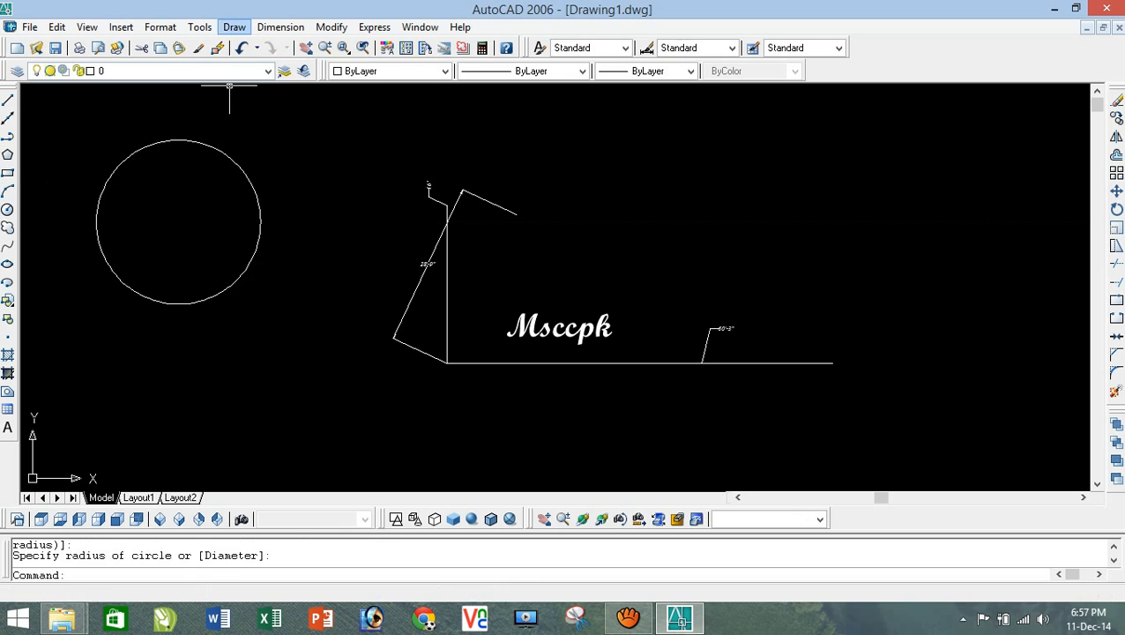
Step: Add a radius dimension to the circle, with its line horizontal from the right edge and its text at the circle's center
left_click(235, 26)
mouse_move(280, 27)
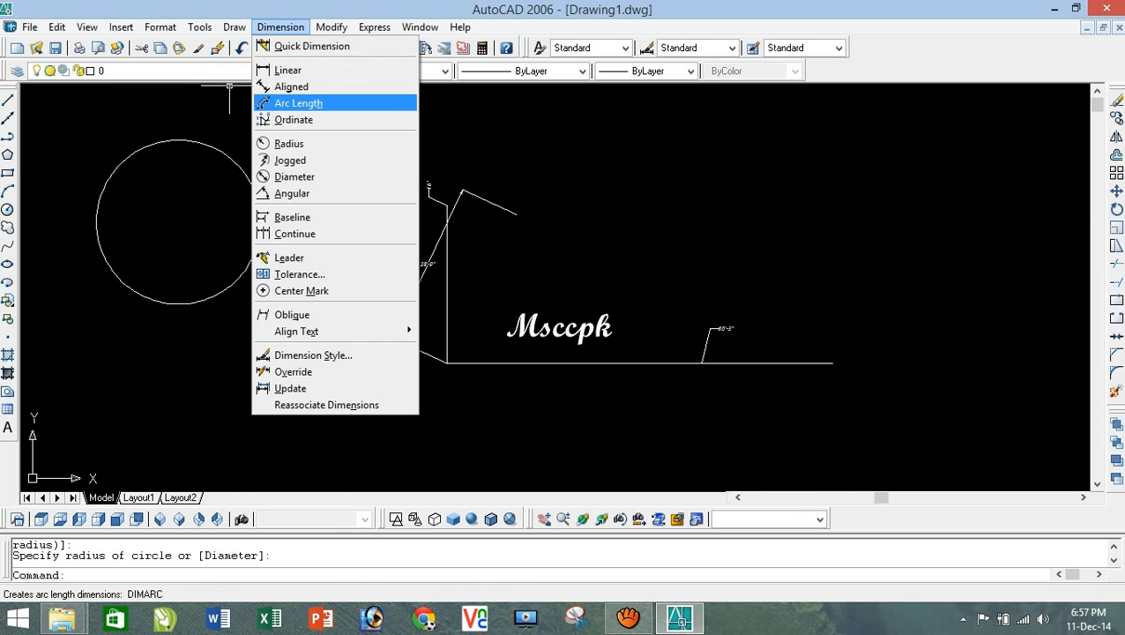
left_click(291, 143)
left_click(257, 215)
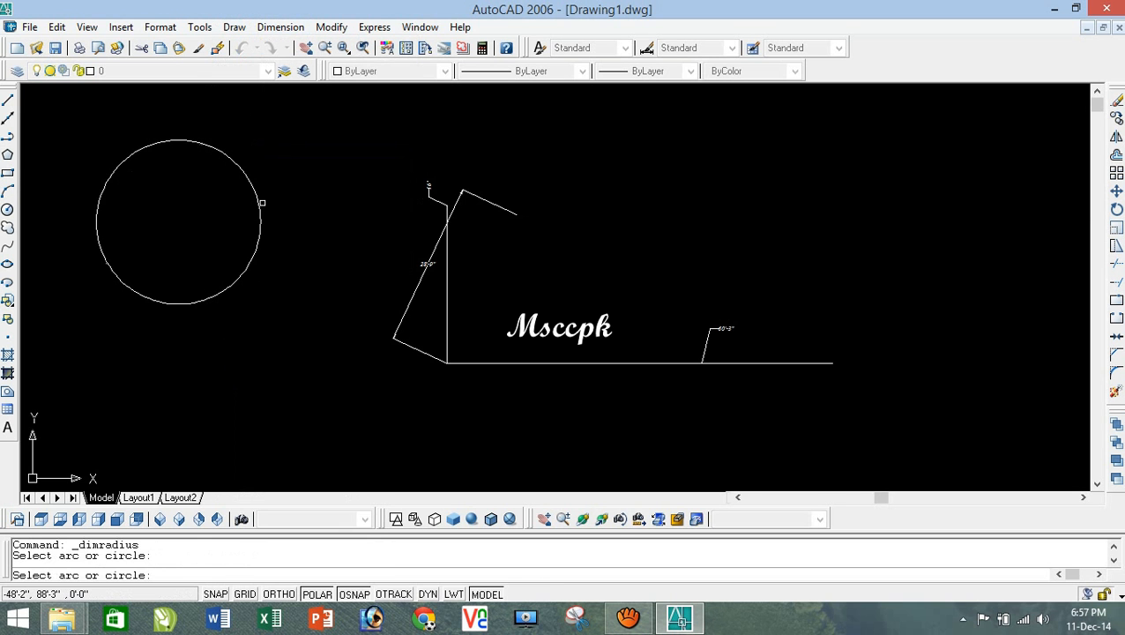
left_click(184, 223)
scroll(183, 224, "up", 3)
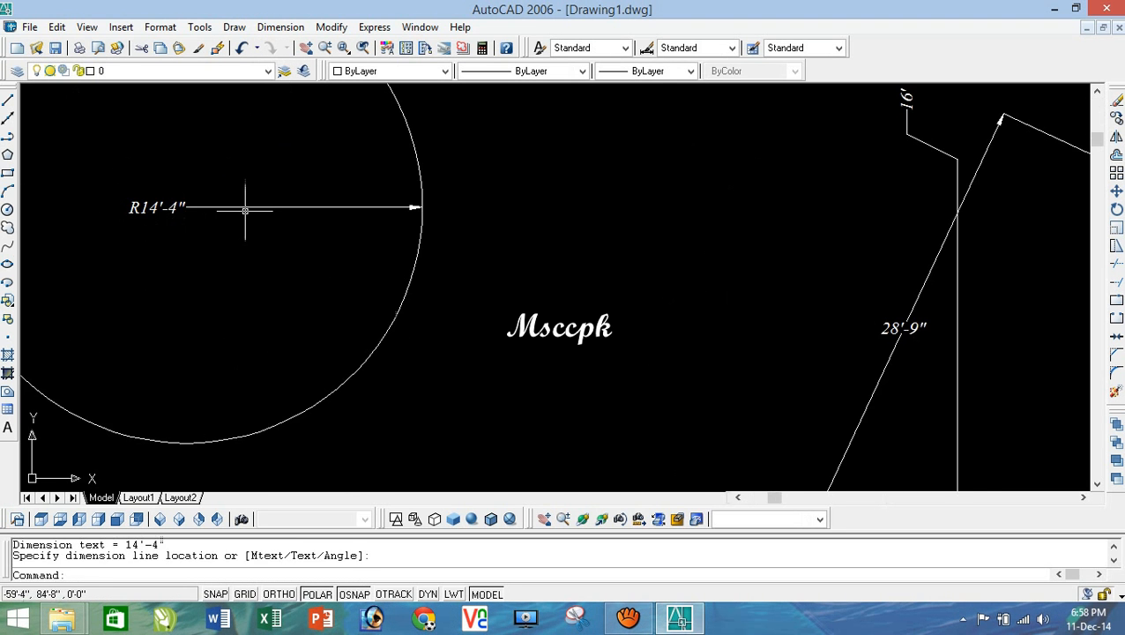
scroll(246, 210, "down", 5)
Step: Add a jogged radius dimension to the circle's upper right, using the circle's center as center override and placing the jog inside the circle
left_click(280, 26)
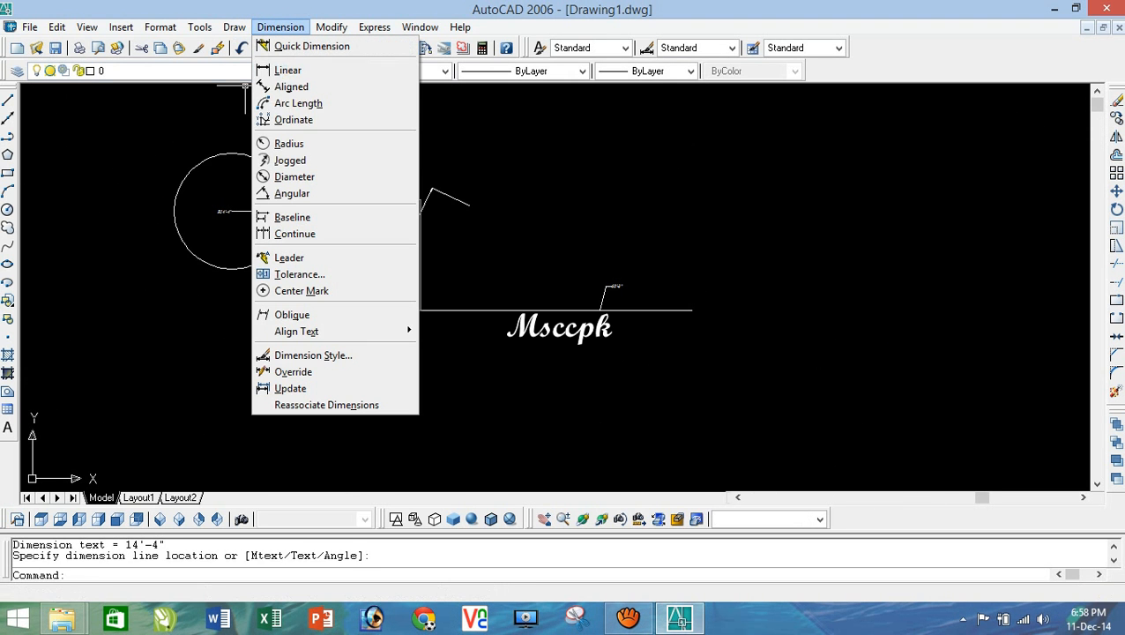
left_click(290, 160)
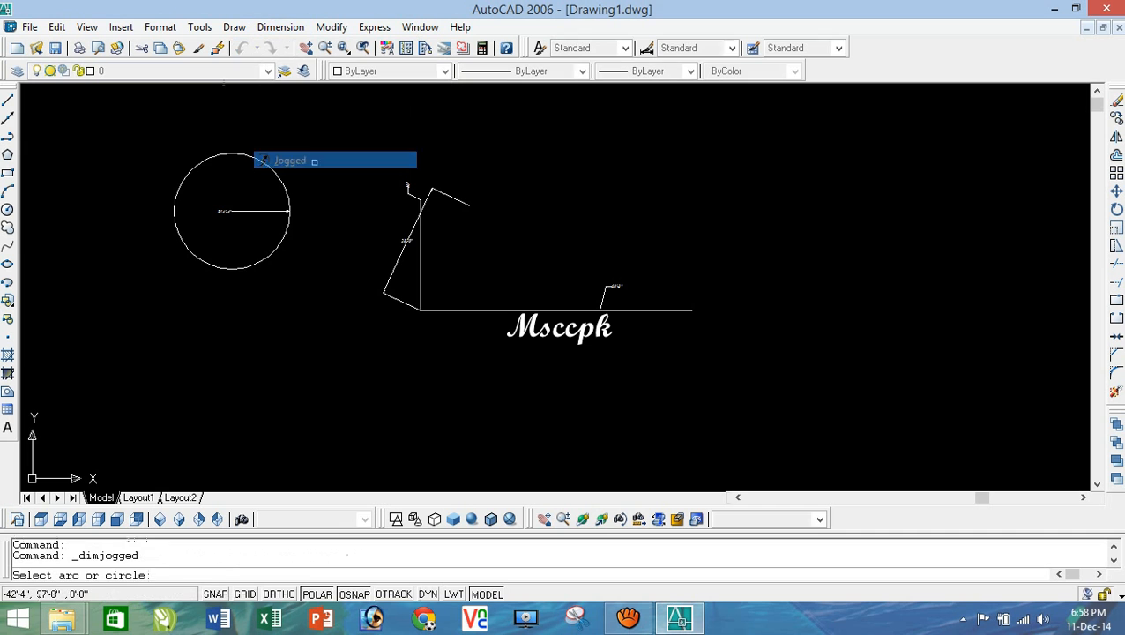
left_click(273, 187)
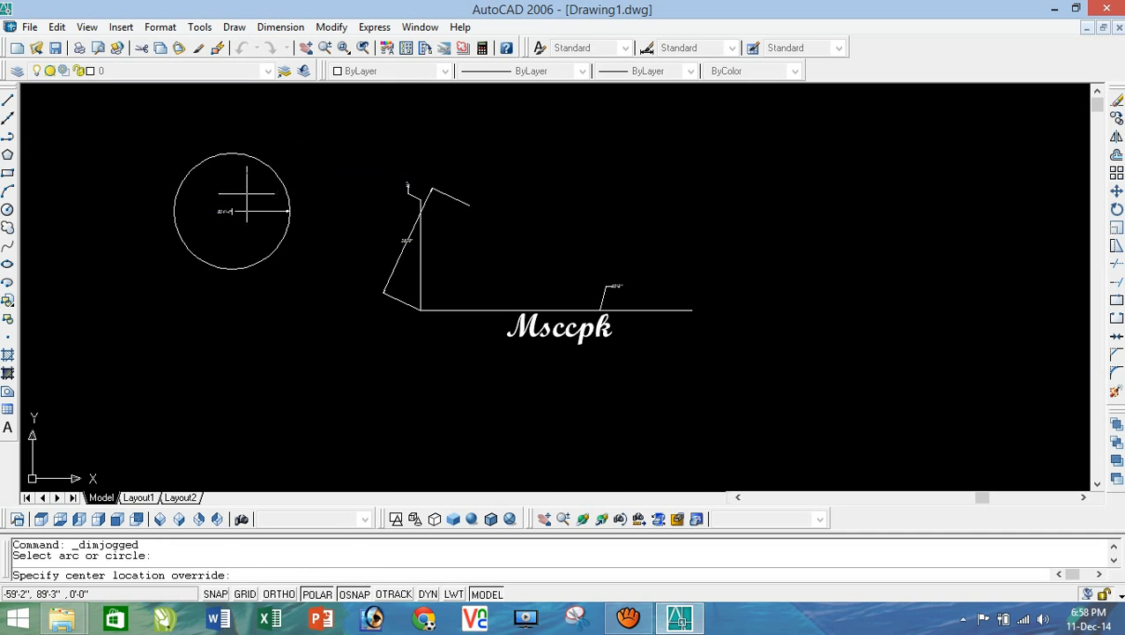
left_click(231, 211)
left_click(252, 189)
scroll(260, 191, "up", 4)
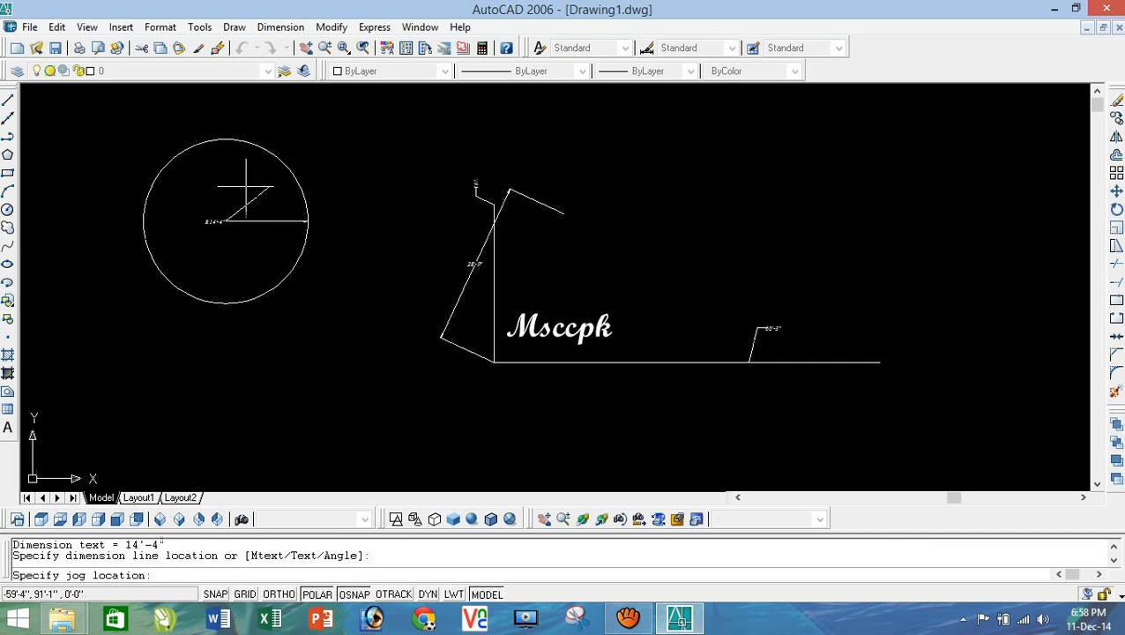
scroll(317, 188, "up", 3)
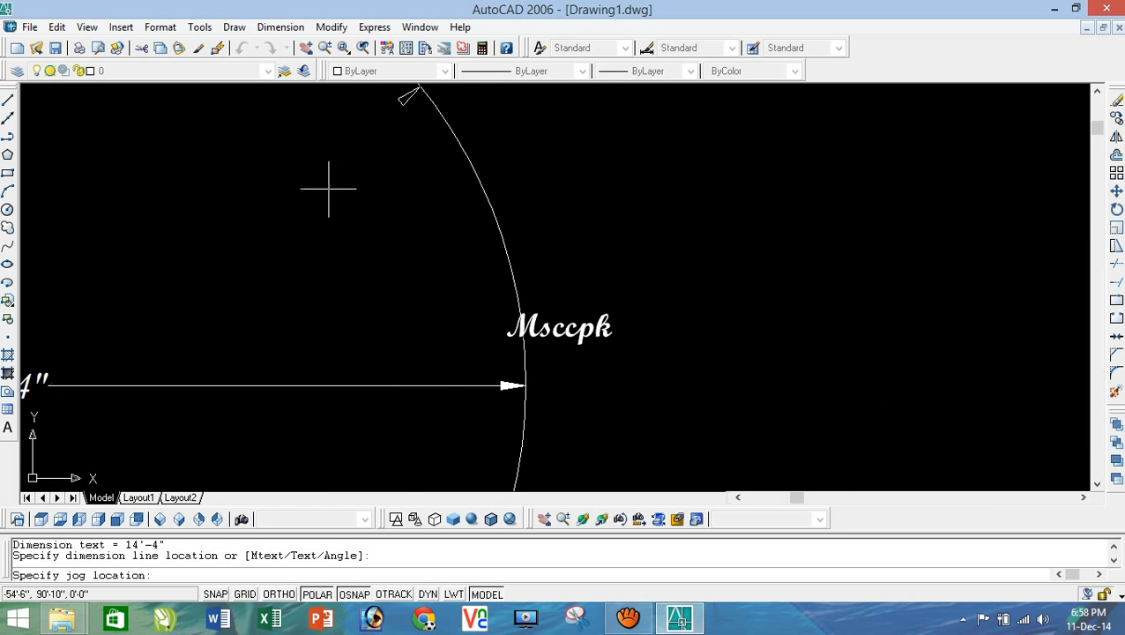
scroll(353, 186, "down", 2)
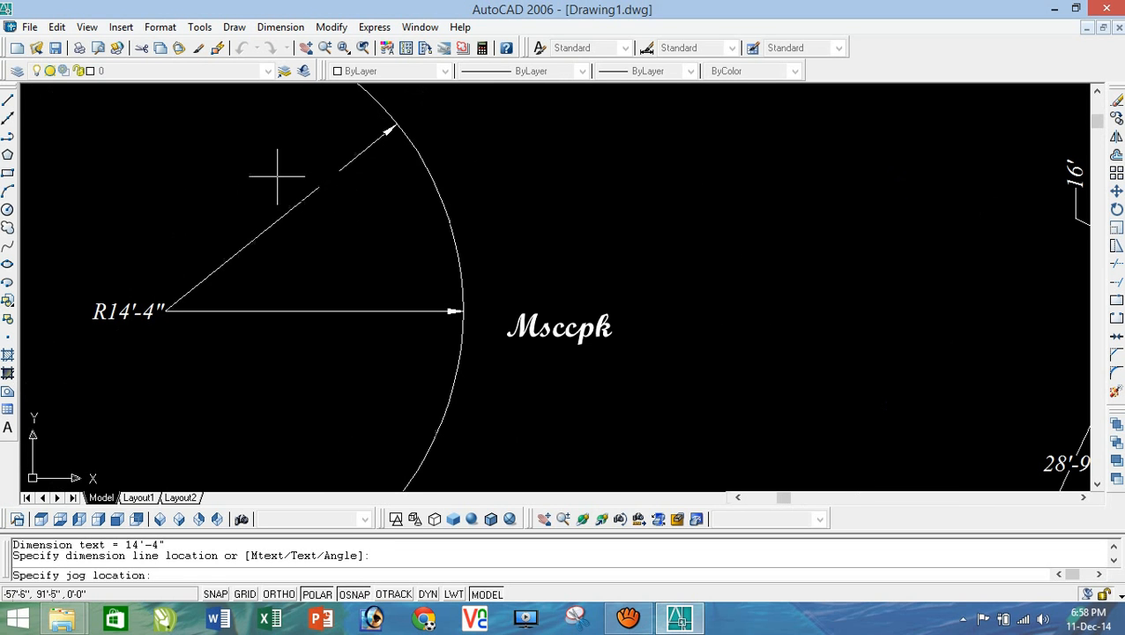
left_click(345, 192)
scroll(409, 181, "down", 4)
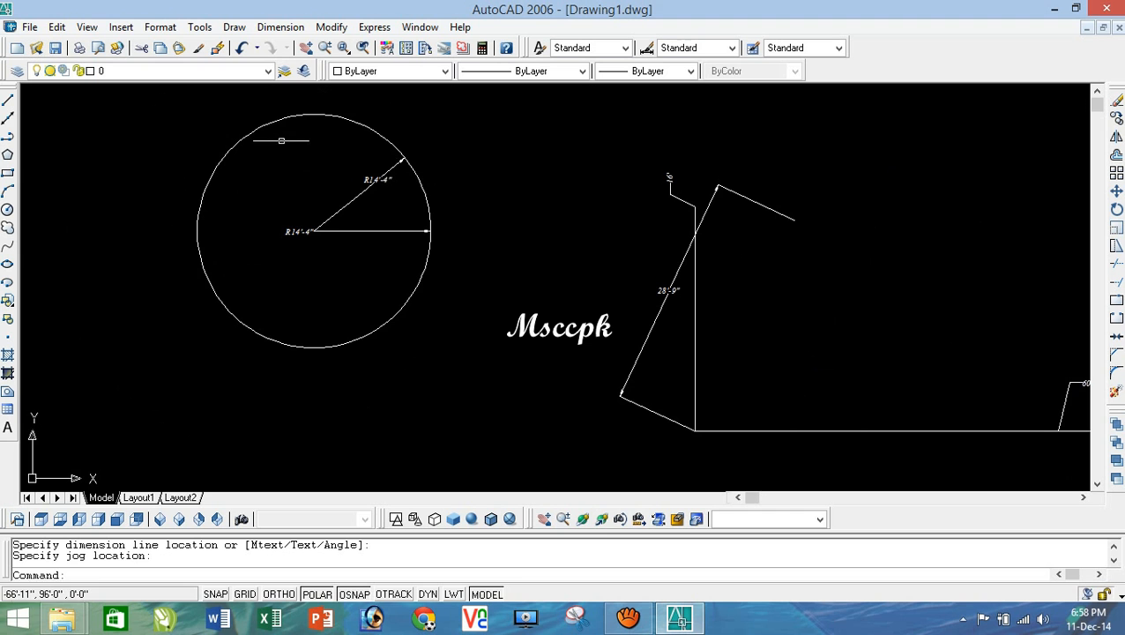
Step: Add a diameter dimension to the circle over the existing horizontal radius dimension
left_click(281, 27)
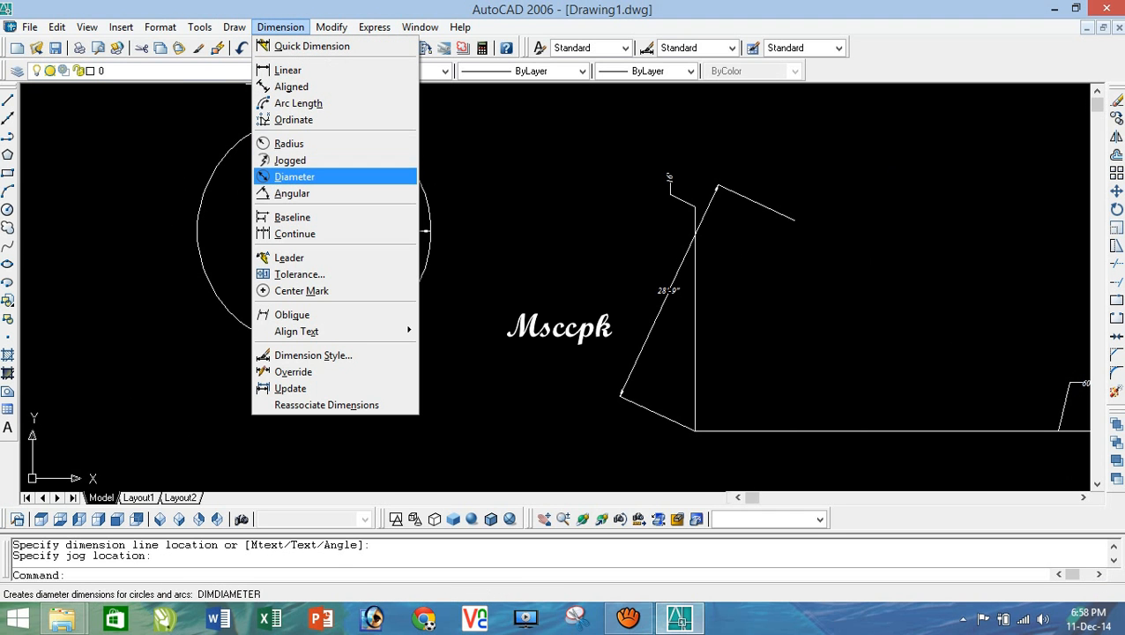
left_click(294, 176)
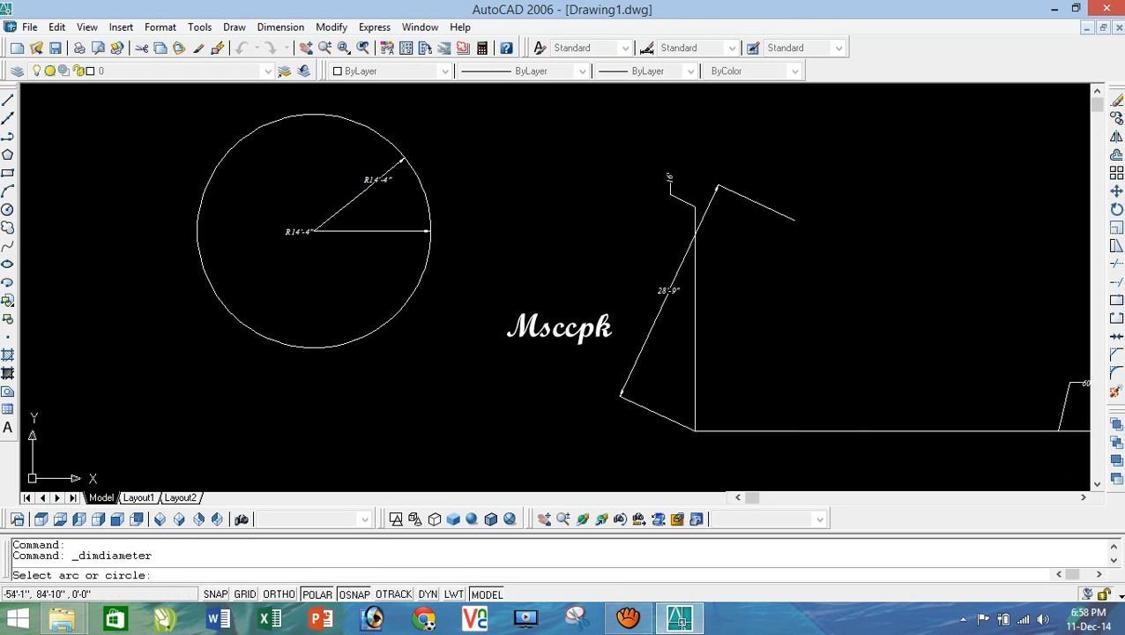
left_click(427, 212)
right_click(445, 181)
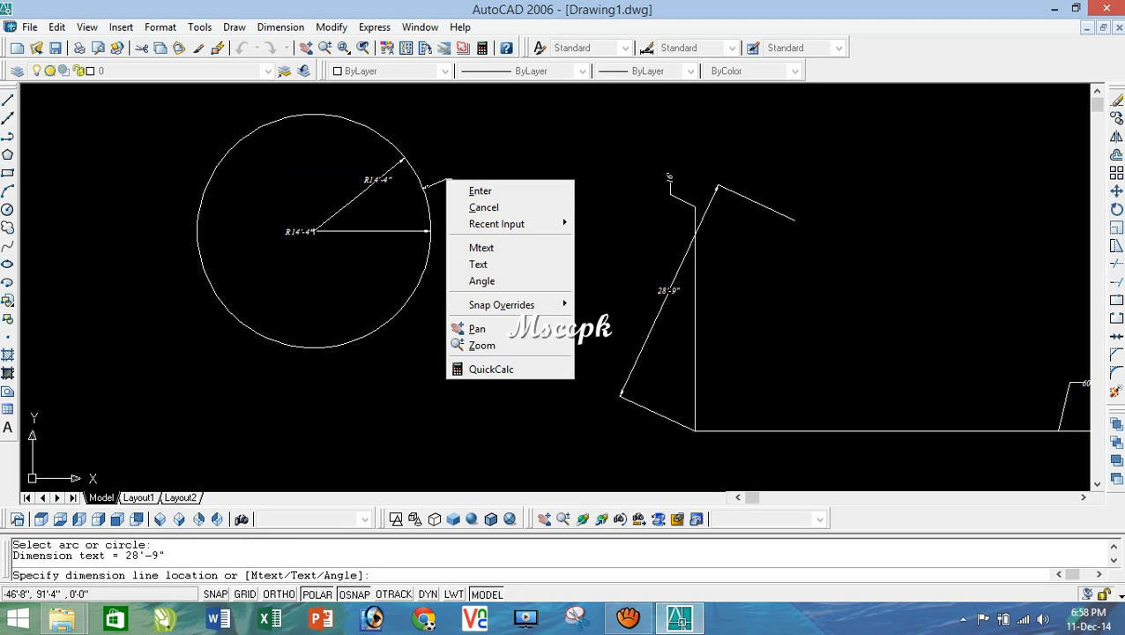
left_click(480, 191)
scroll(318, 236, "up", 5)
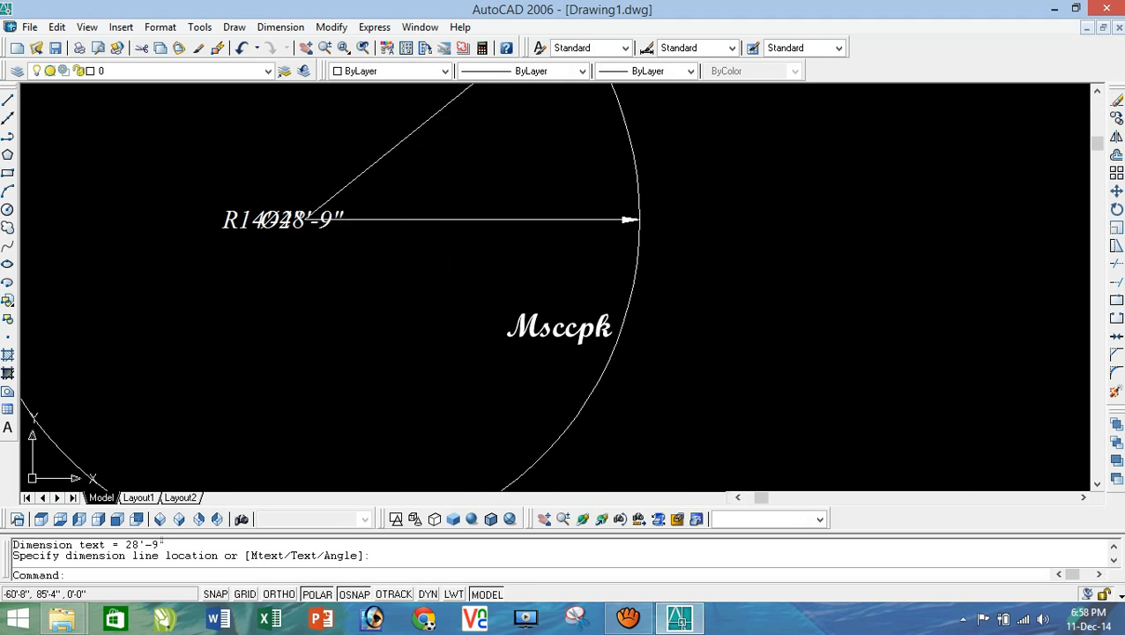
Step: Erase the radius, jogged and diameter dimensions from the circle, keeping the circle itself
left_click(374, 218)
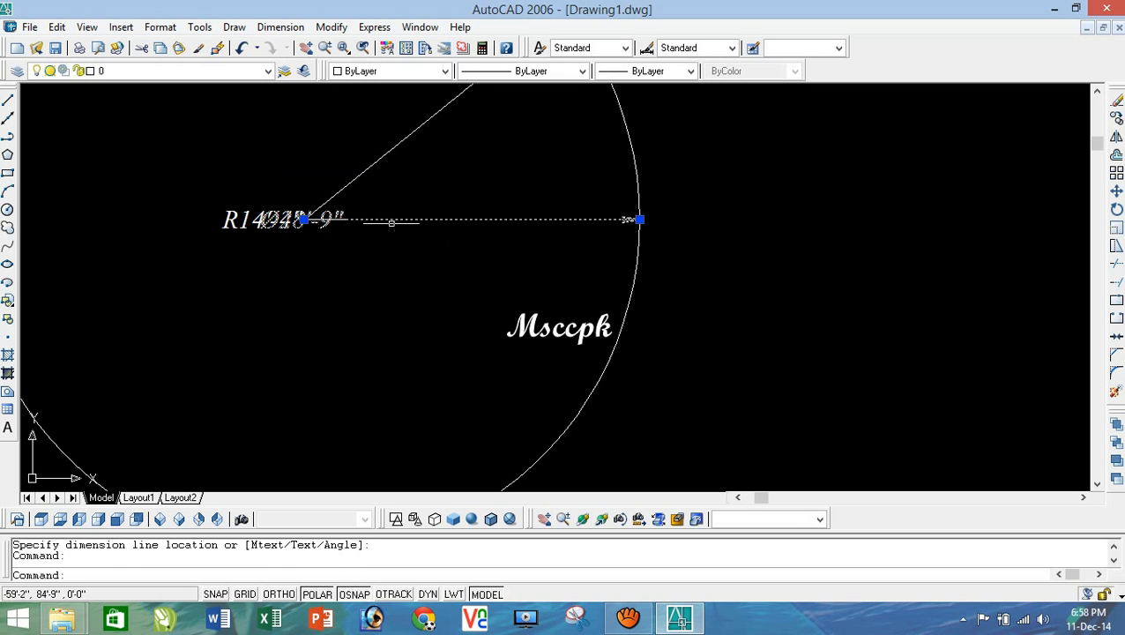
key("Delete")
left_click(390, 248)
left_click(290, 172)
key("Delete")
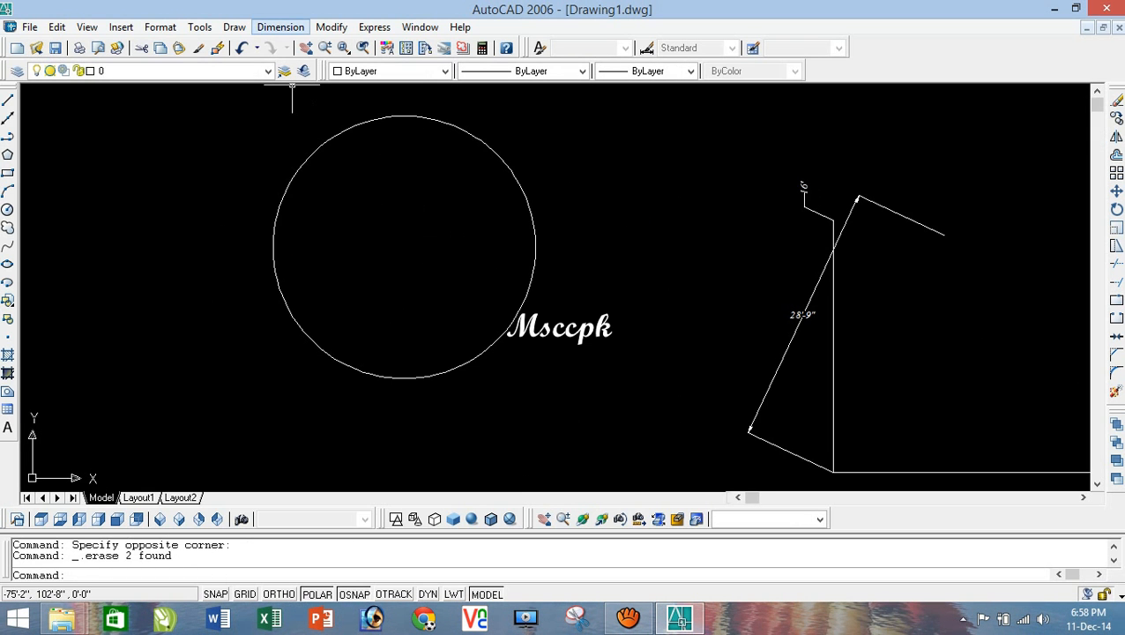
Step: Add a diameter dimension to the bare circle, with its line horizontal from the right edge and its text at the center
left_click(280, 27)
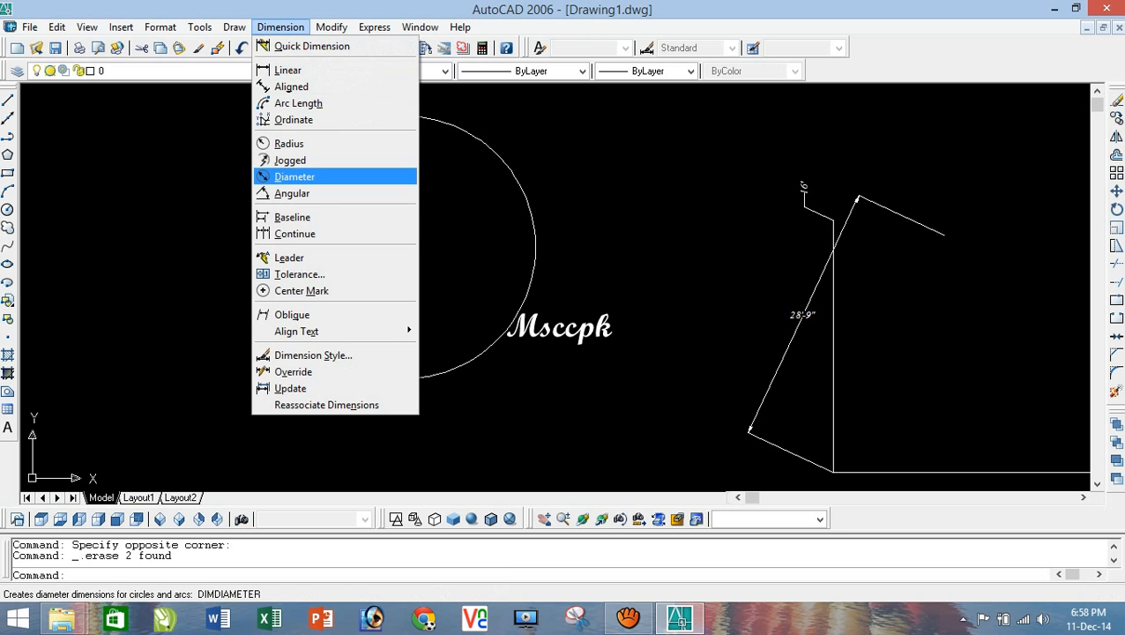
left_click(294, 176)
left_click(533, 227)
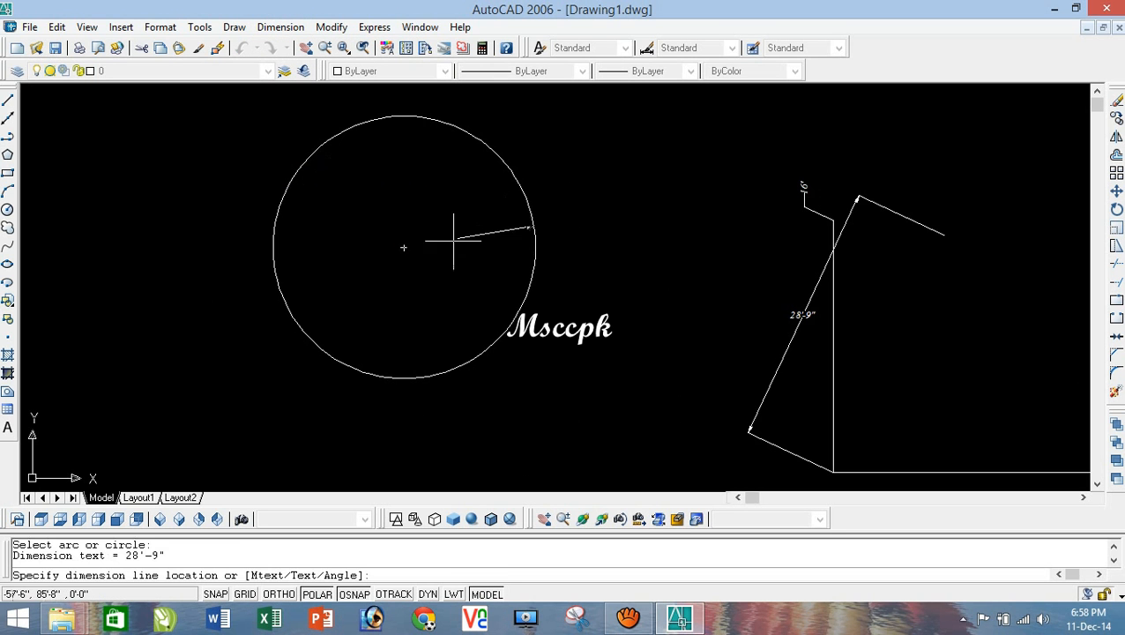
left_click(403, 246)
scroll(404, 250, "up", 5)
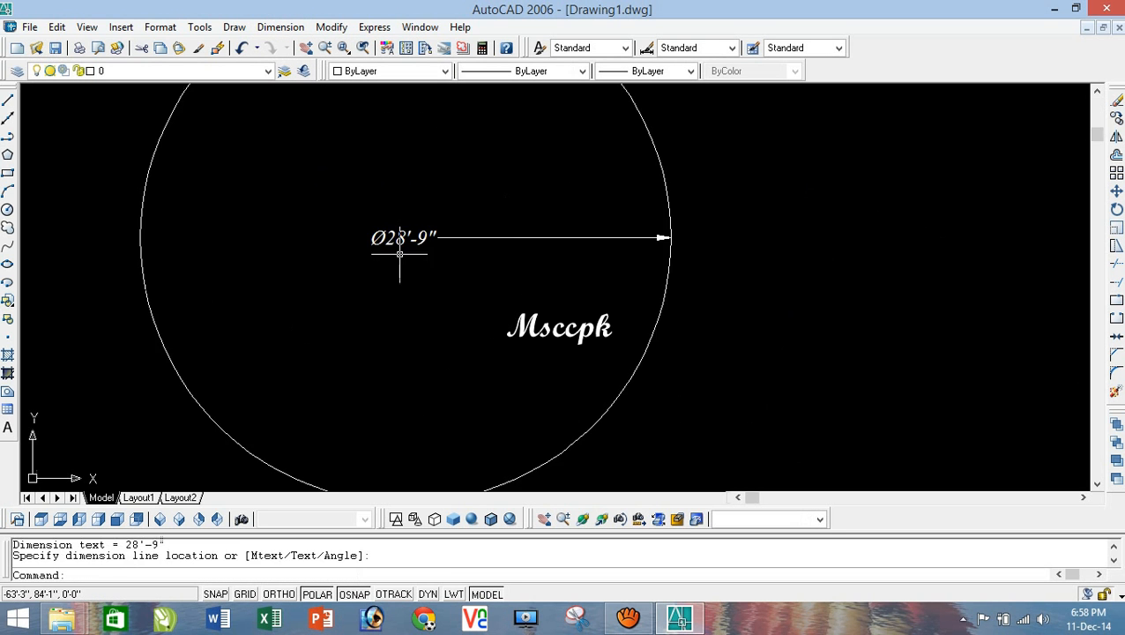
scroll(447, 226, "down", 2)
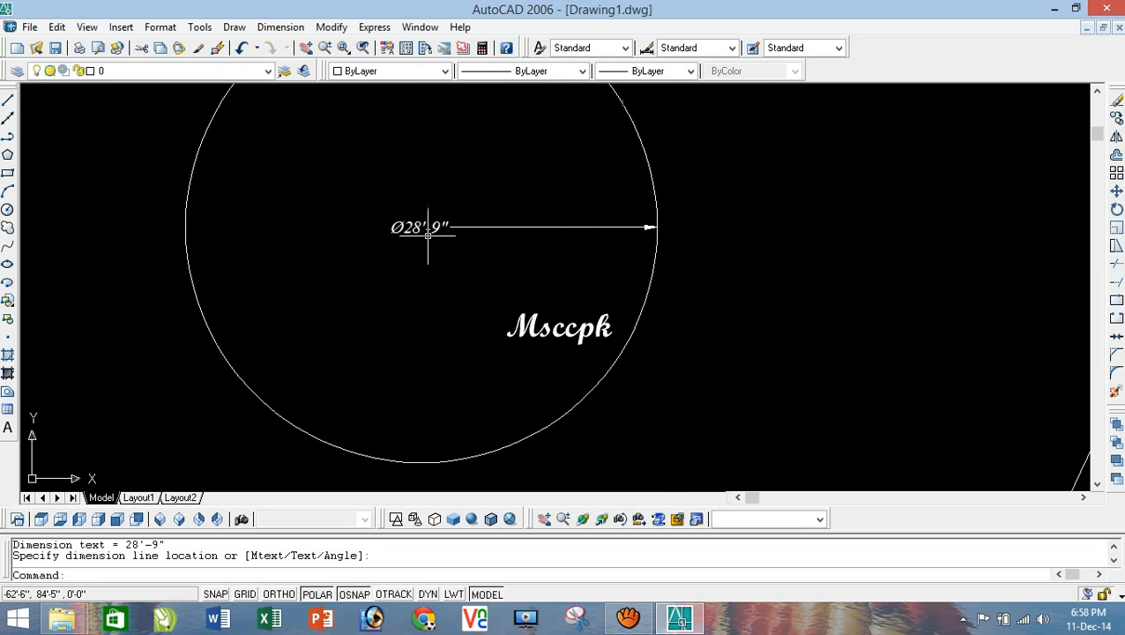
Step: Draw two connected lines left of the circle, meeting at a lower-left vertex at an angle of about 35 degrees
left_click(280, 26)
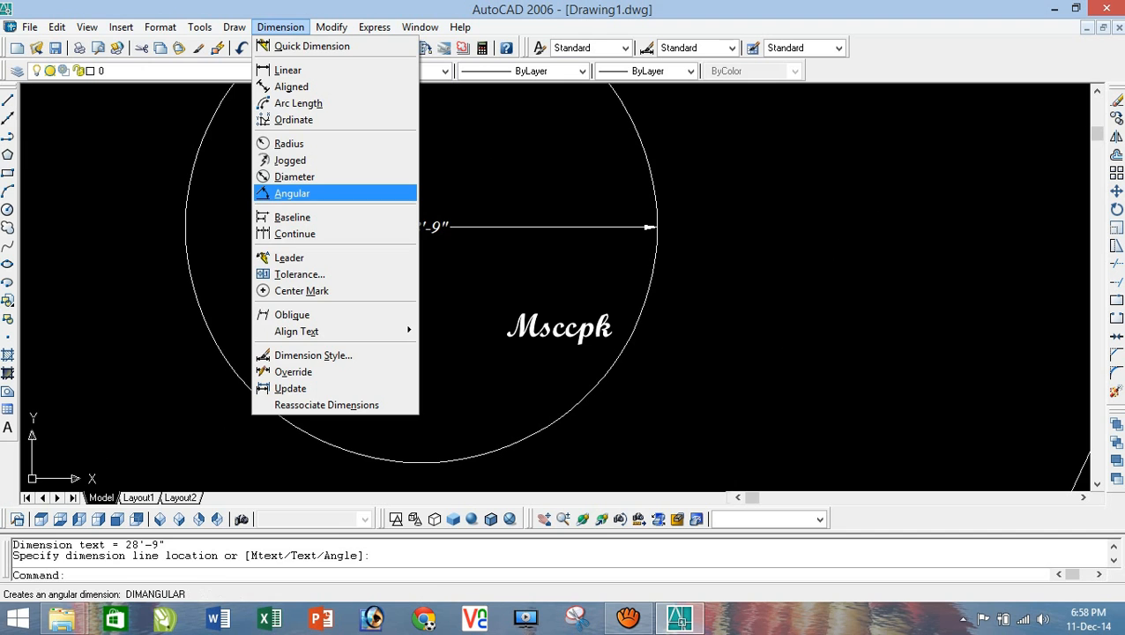
left_click(743, 226)
scroll(687, 254, "down", 3)
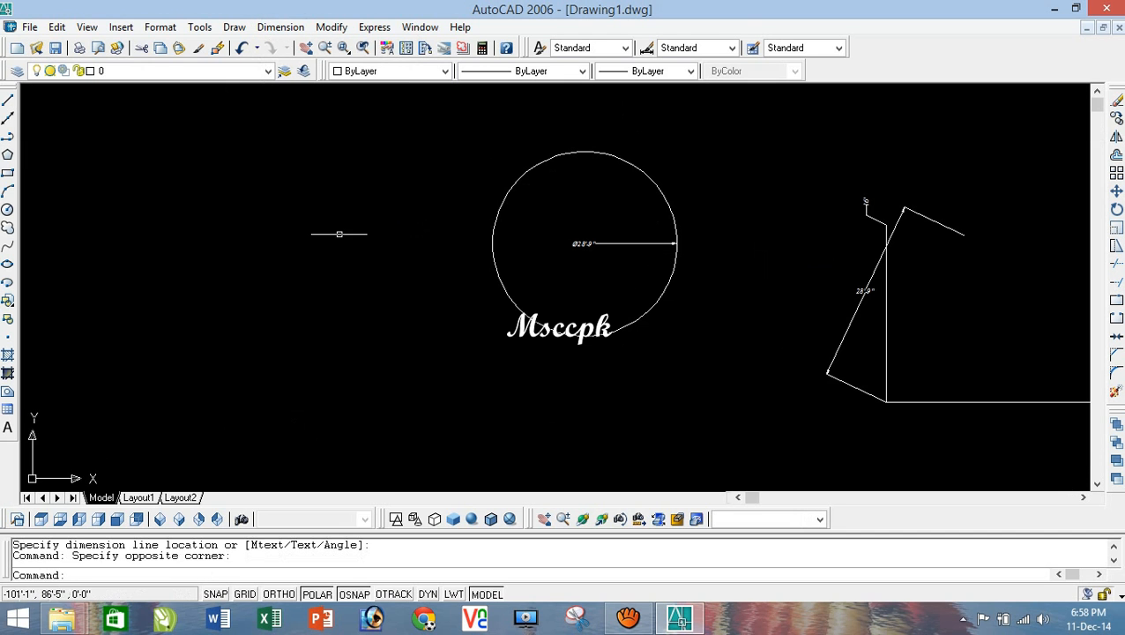
left_click(8, 100)
left_click(308, 167)
left_click(163, 326)
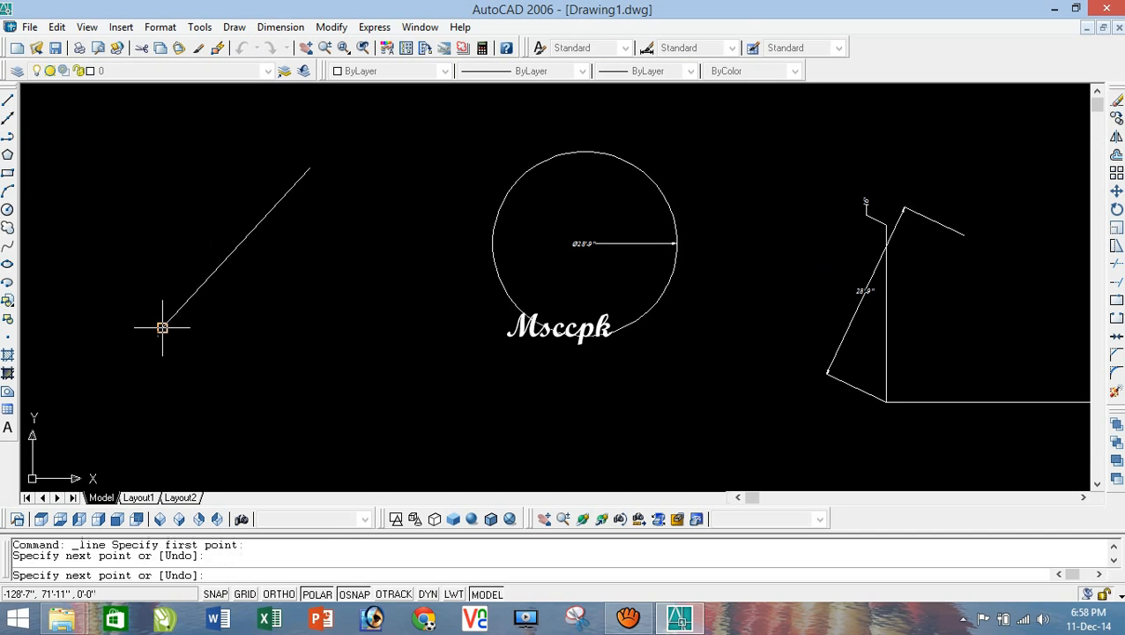
left_click(381, 280)
right_click(380, 205)
left_click(397, 216)
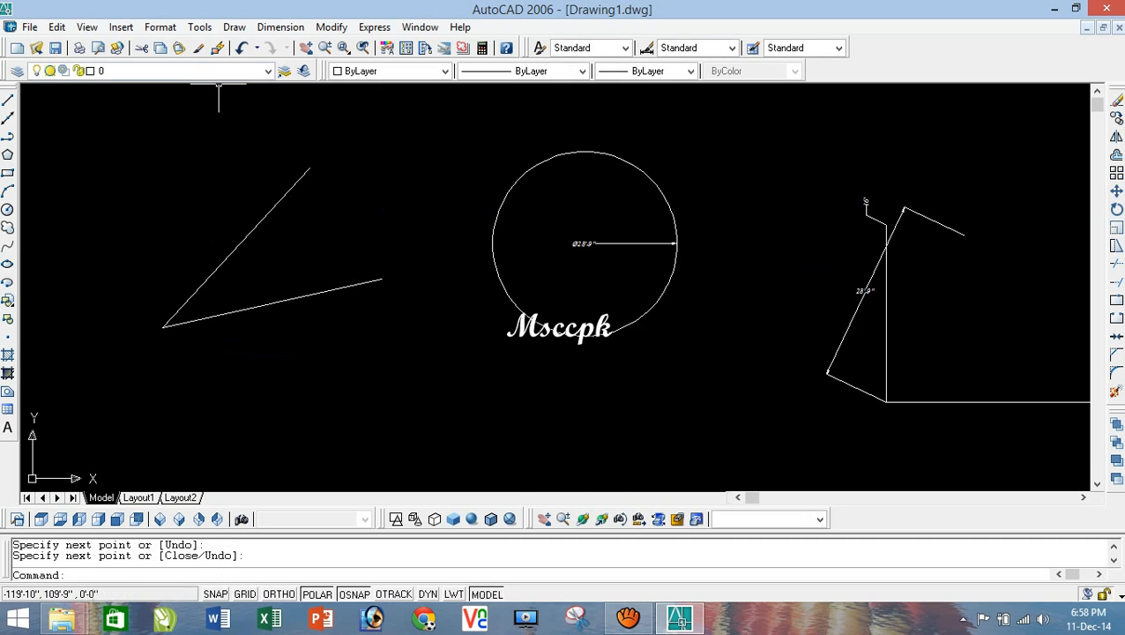
Step: Add an angular dimension between the two connected lines, placing its arc inside the angle
left_click(281, 27)
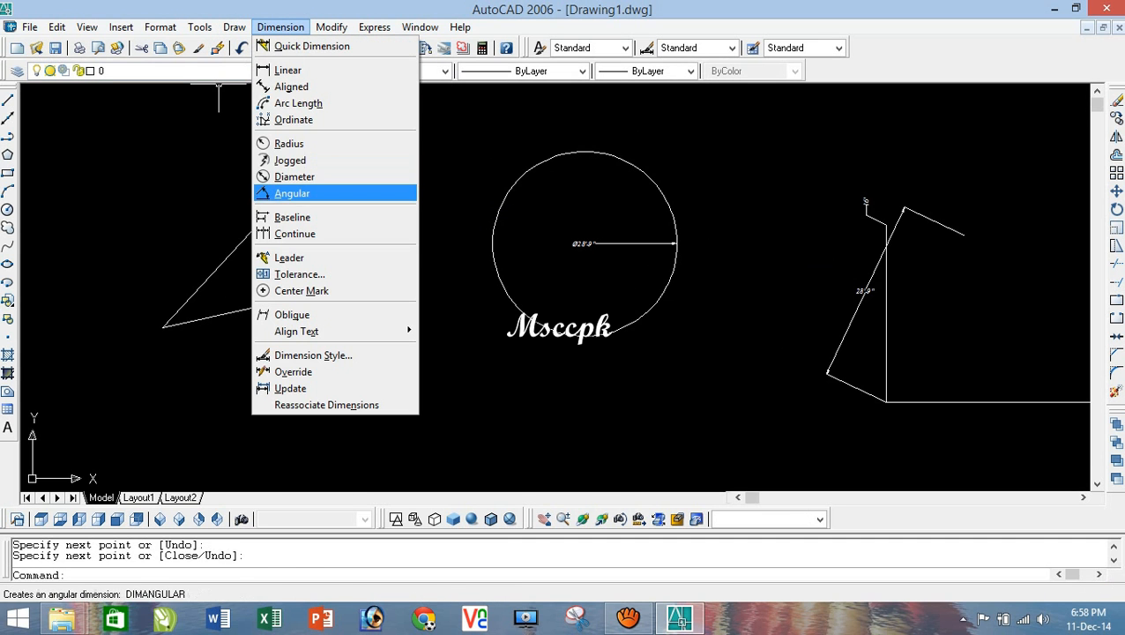
left_click(291, 194)
left_click(211, 283)
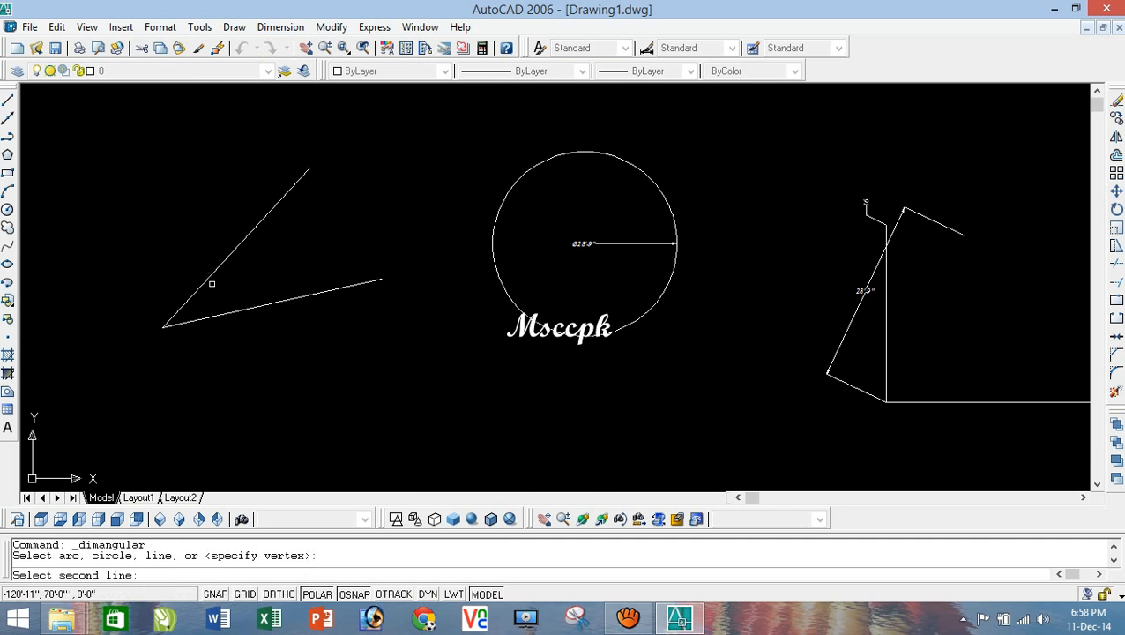
left_click(237, 312)
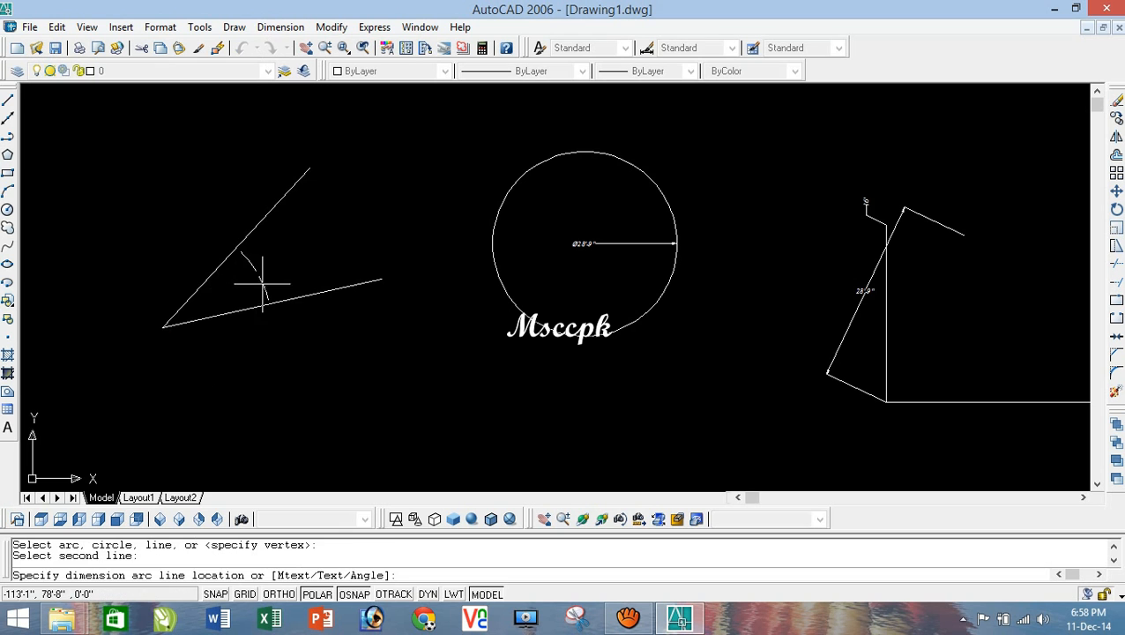
left_click(256, 289)
scroll(256, 273, "up", 3)
Step: Select all the lines, the circle and every dimension in the drawing, and erase them
scroll(307, 284, "down", 6)
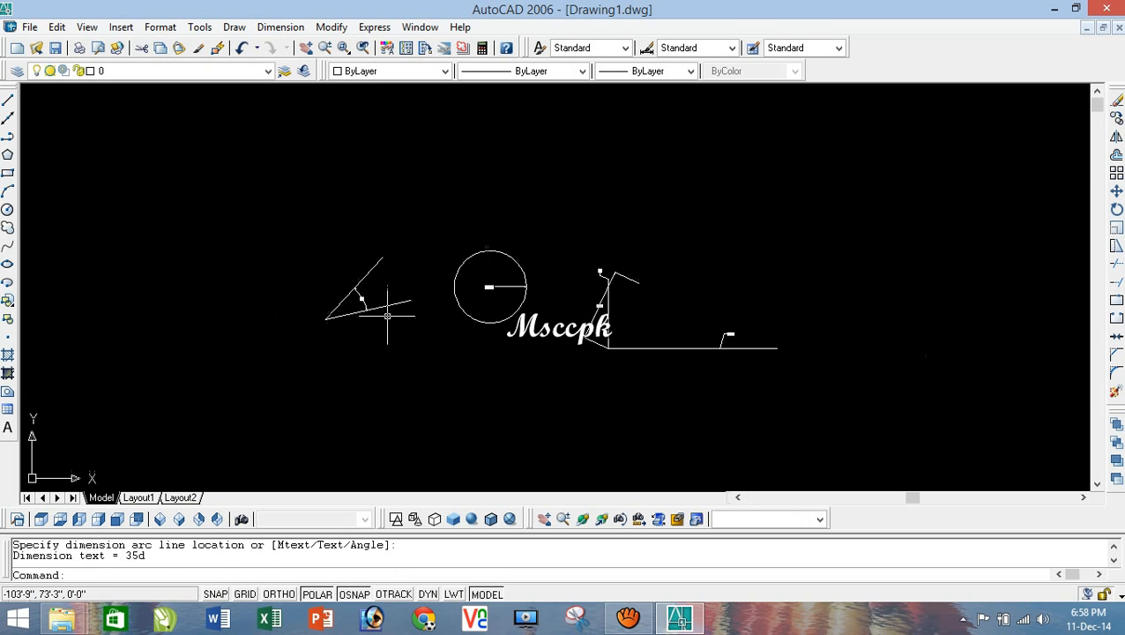
left_click(848, 425)
left_click(212, 224)
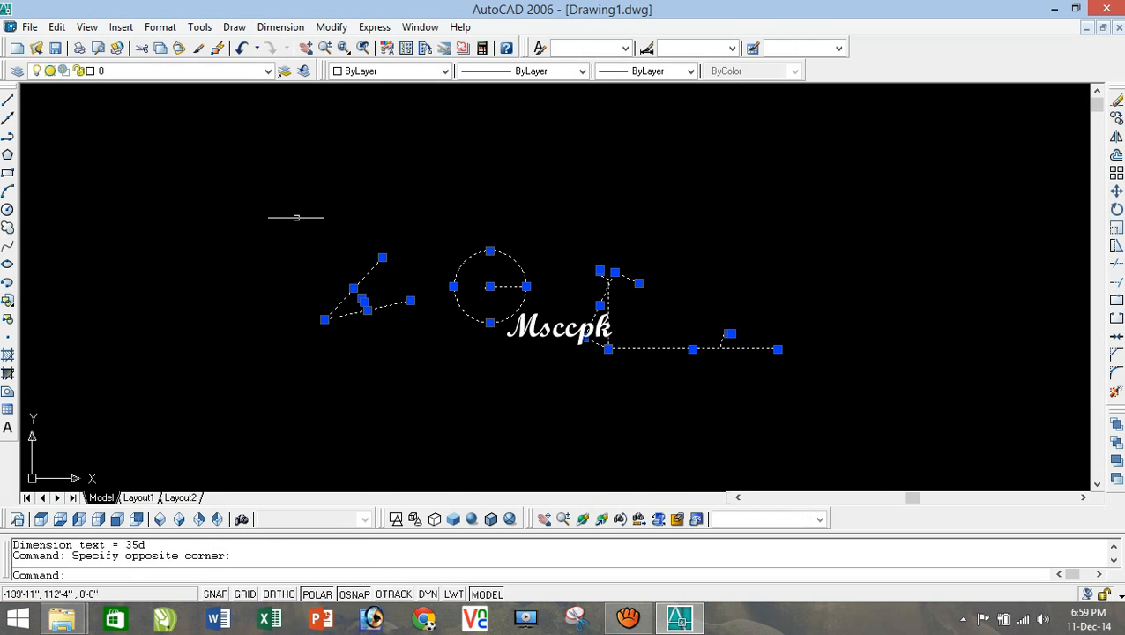
key("Delete")
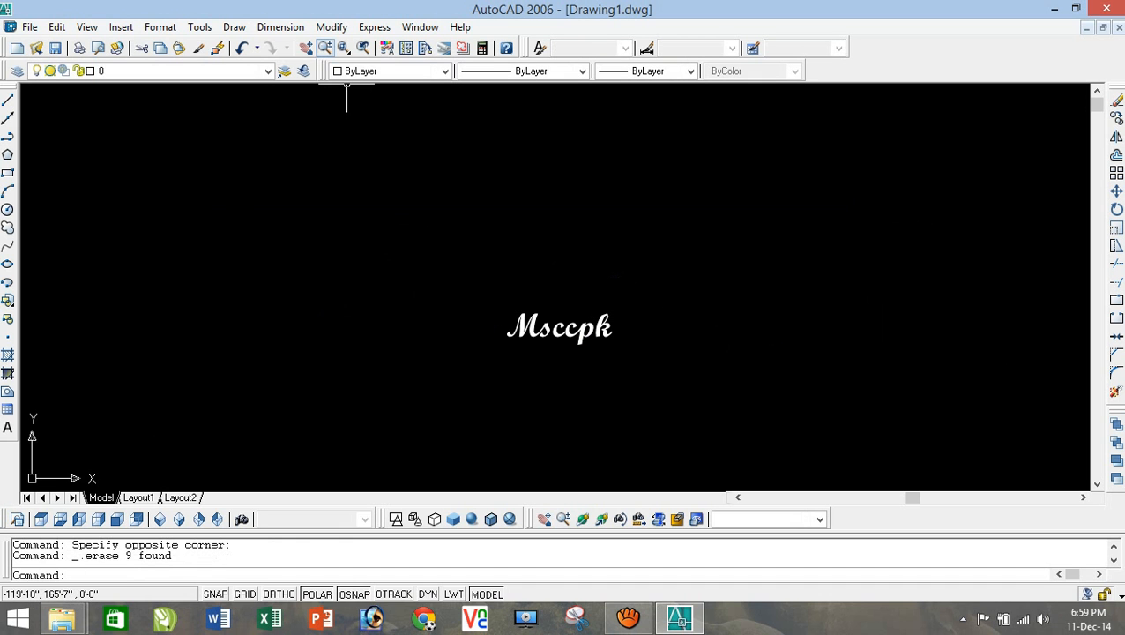
Step: Draw a horizontal line made of three consecutive collinear segments across the upper part of the empty drawing
left_click(280, 26)
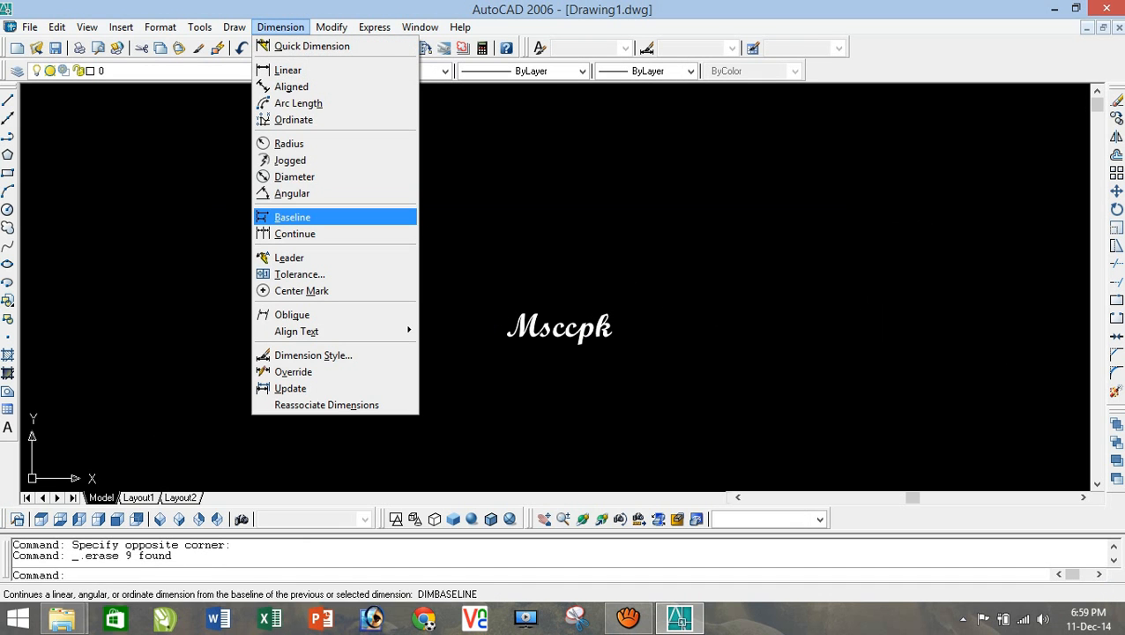
left_click(646, 272)
left_click(547, 236)
left_click(8, 99)
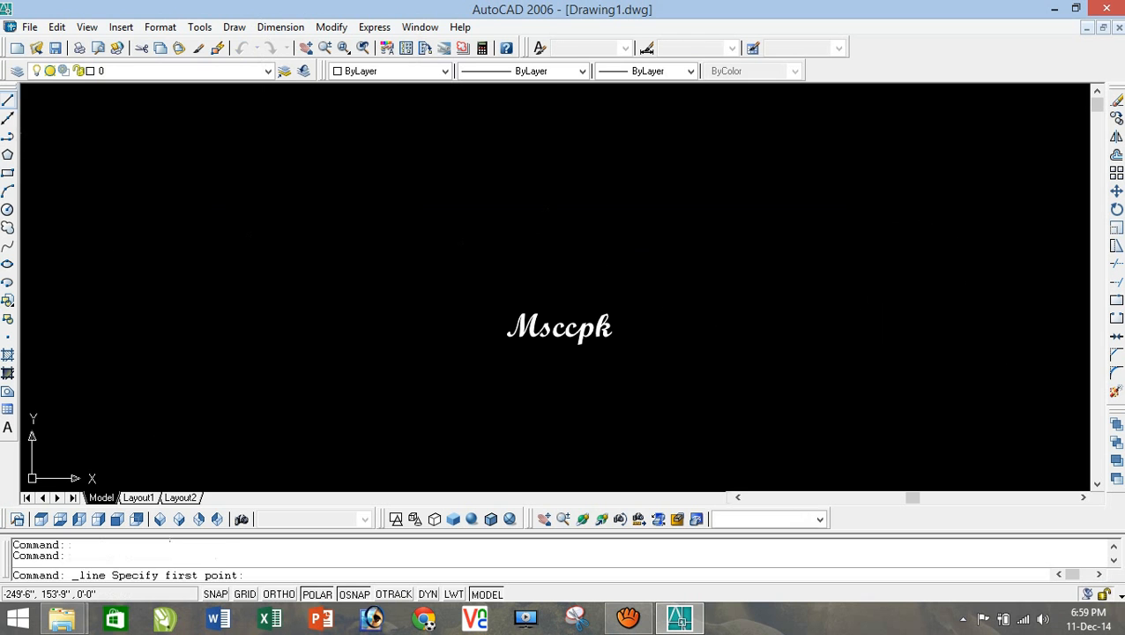
left_click(272, 235)
left_click(505, 235)
left_click(690, 235)
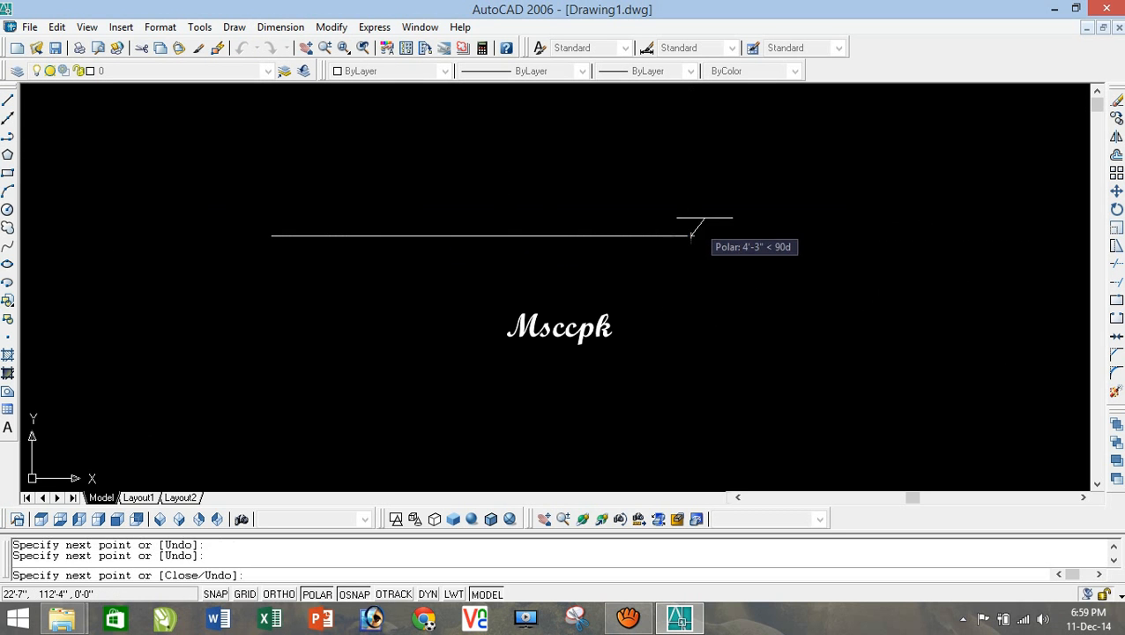
left_click(895, 235)
right_click(807, 171)
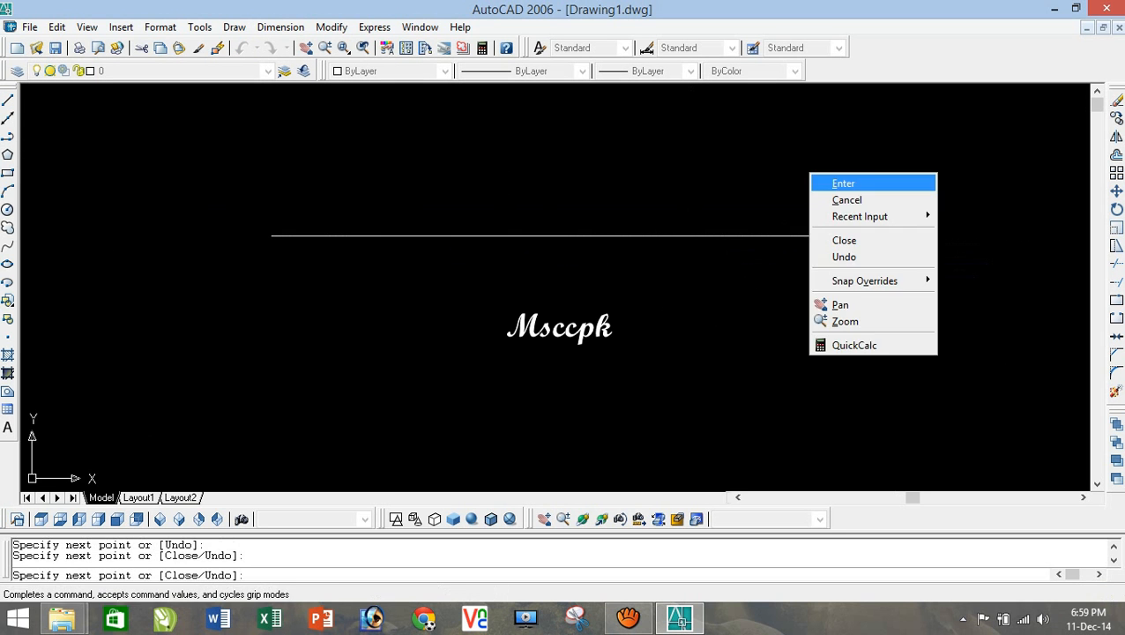
left_click(829, 181)
left_click(281, 26)
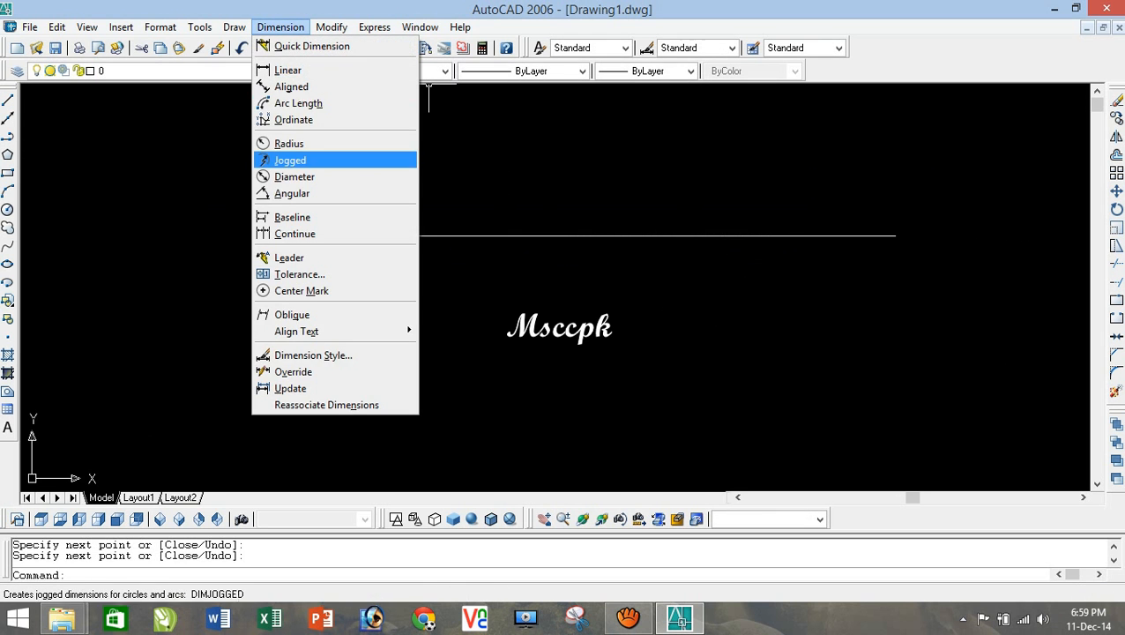
left_click(300, 216)
left_click(388, 236)
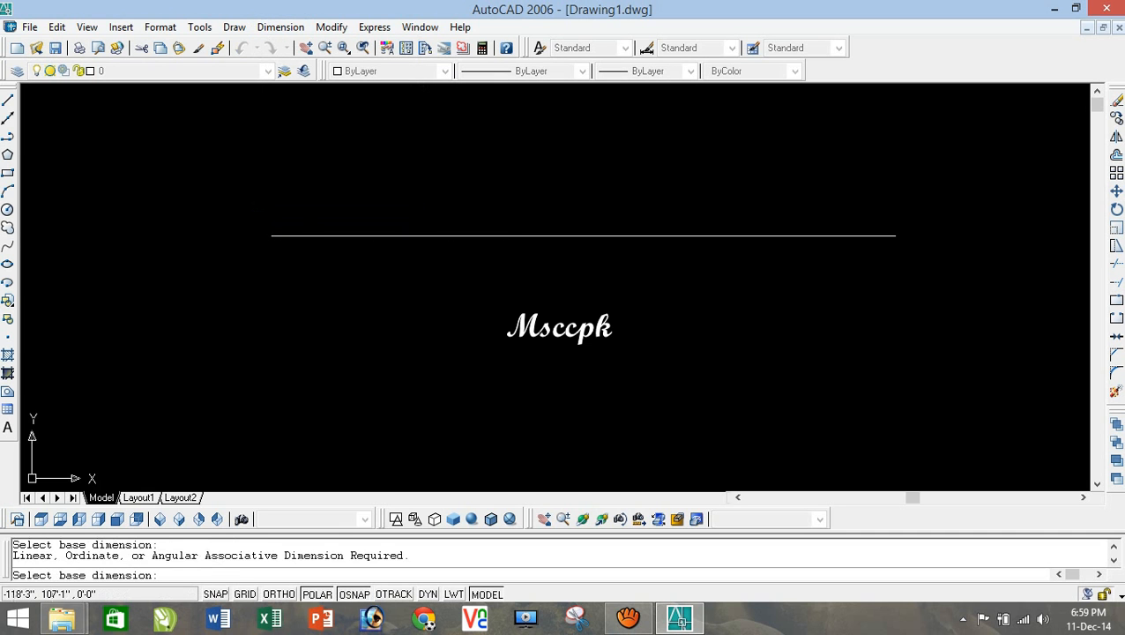
key("Escape")
key("Escape")
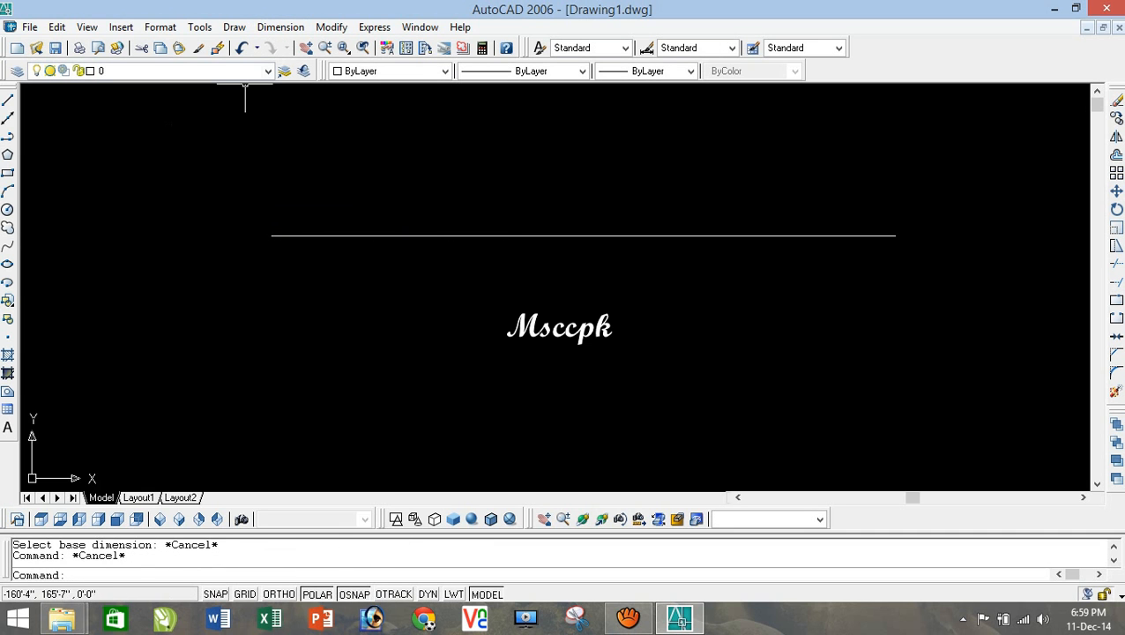
Step: Add a Quick Dimension to the first segment of the horizontal line, placing it above the line
left_click(281, 26)
left_click(304, 43)
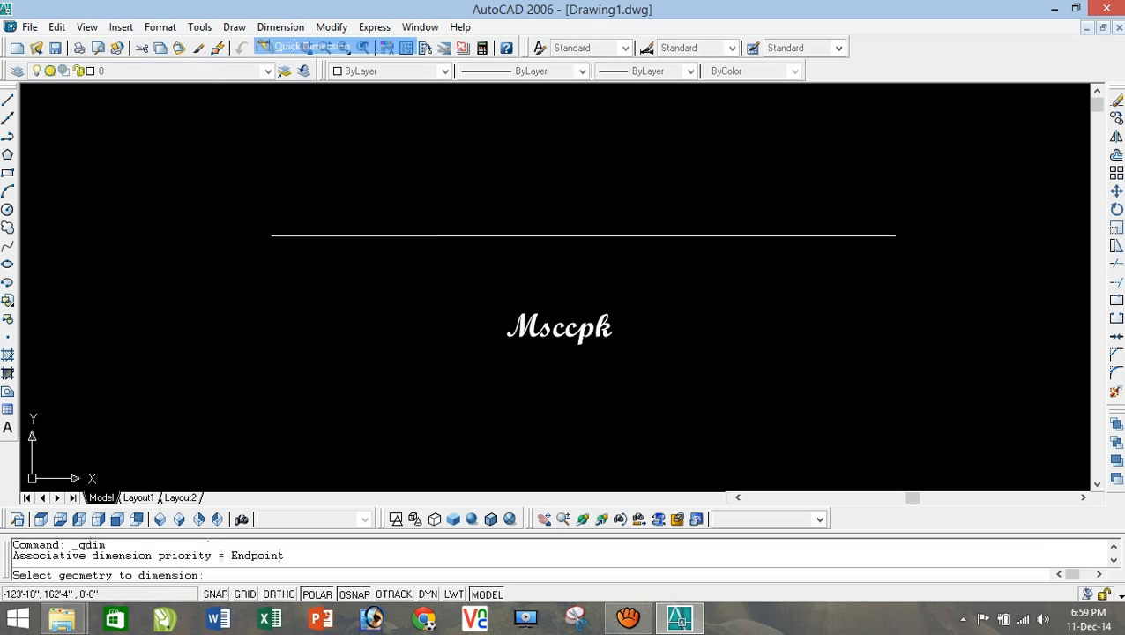
left_click(388, 240)
left_click(356, 212)
left_click(359, 236)
key("Return")
left_click(355, 180)
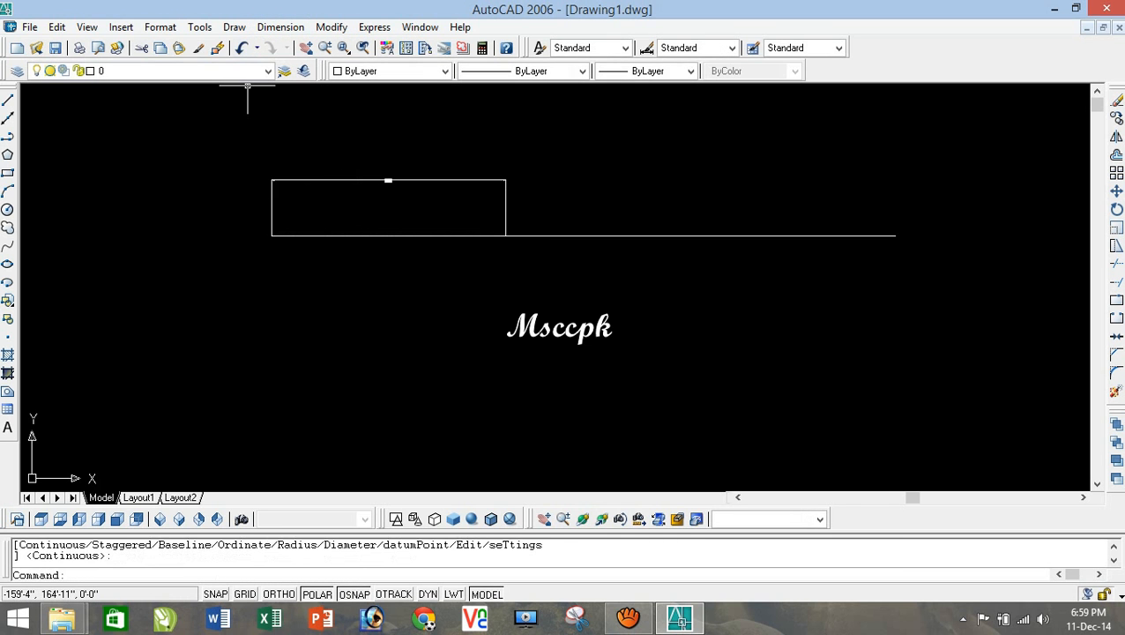
scroll(404, 160, "up", 6)
scroll(427, 157, "down", 2)
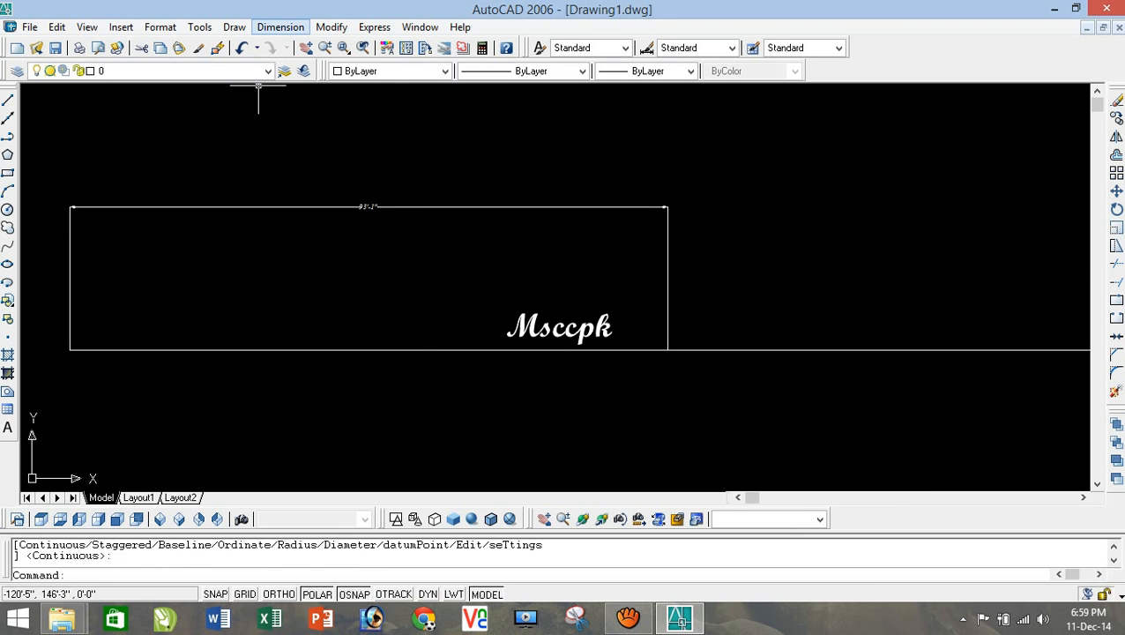
Step: Add baseline dimensions from the first segment's dimension to the far ends of the second and third segments
left_click(280, 26)
left_click(282, 215)
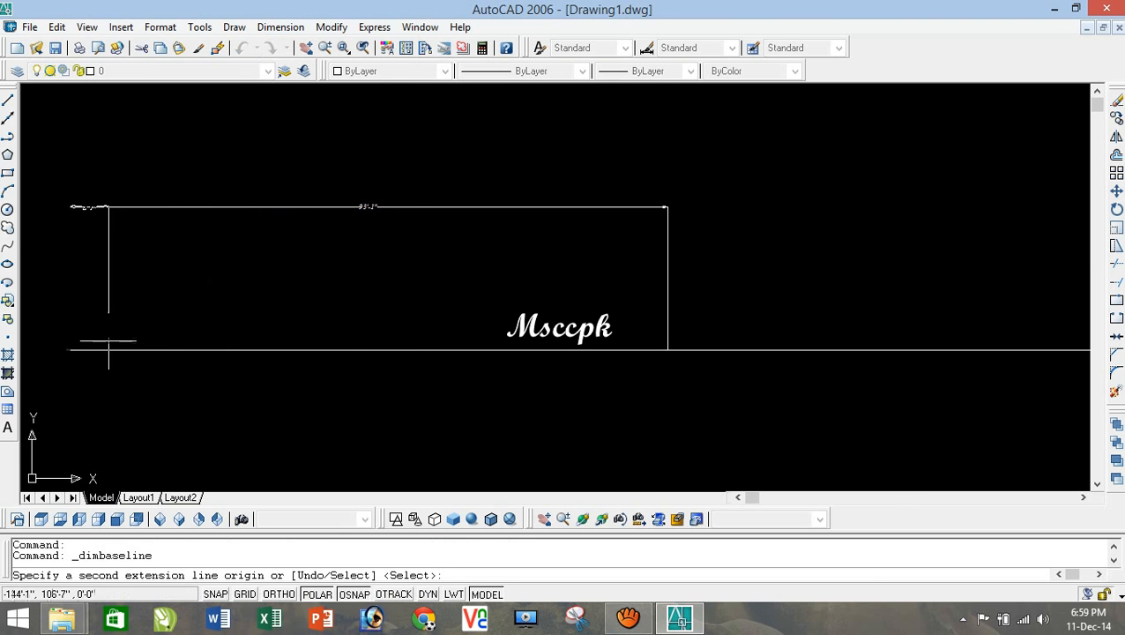
scroll(794, 349, "down", 4)
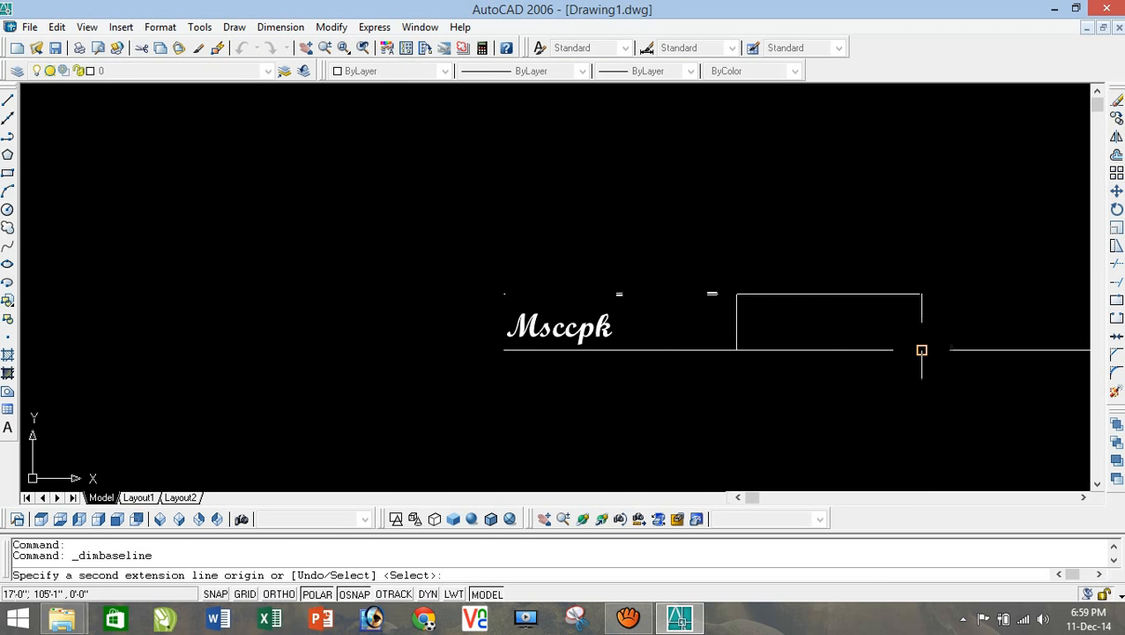
left_click(921, 350)
scroll(759, 328, "down", 4)
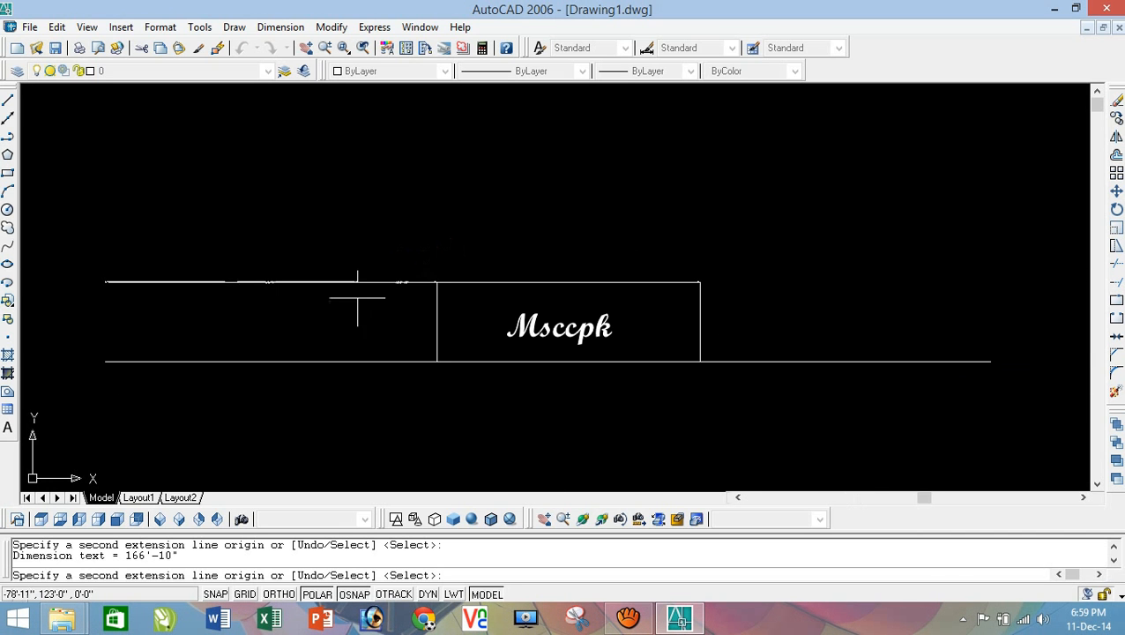
left_click(991, 341)
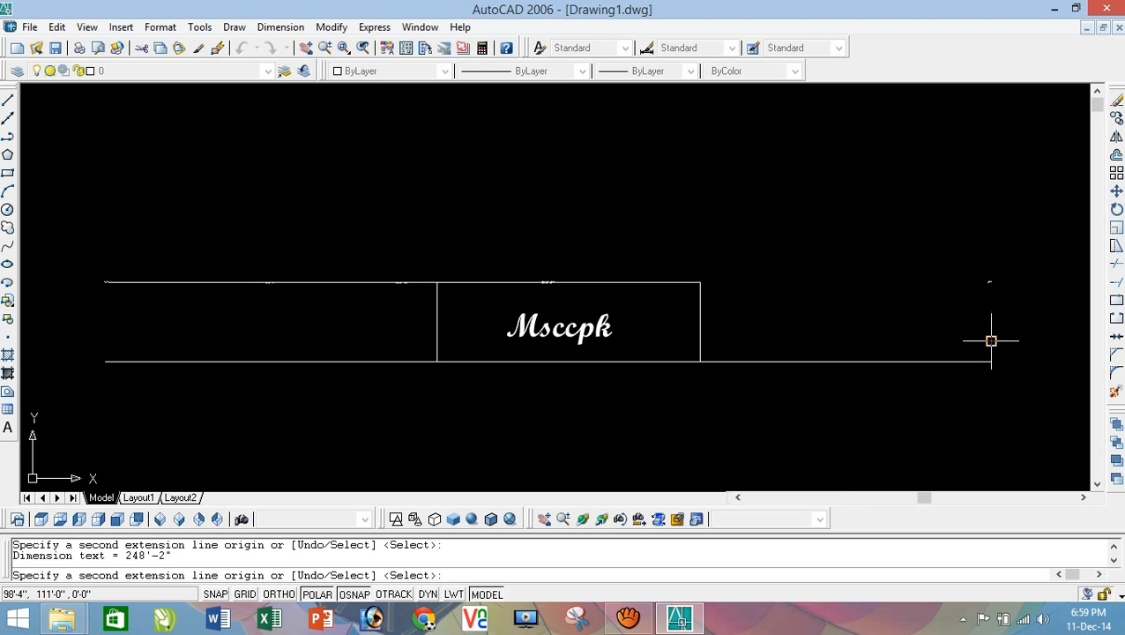
scroll(939, 282, "down", 4)
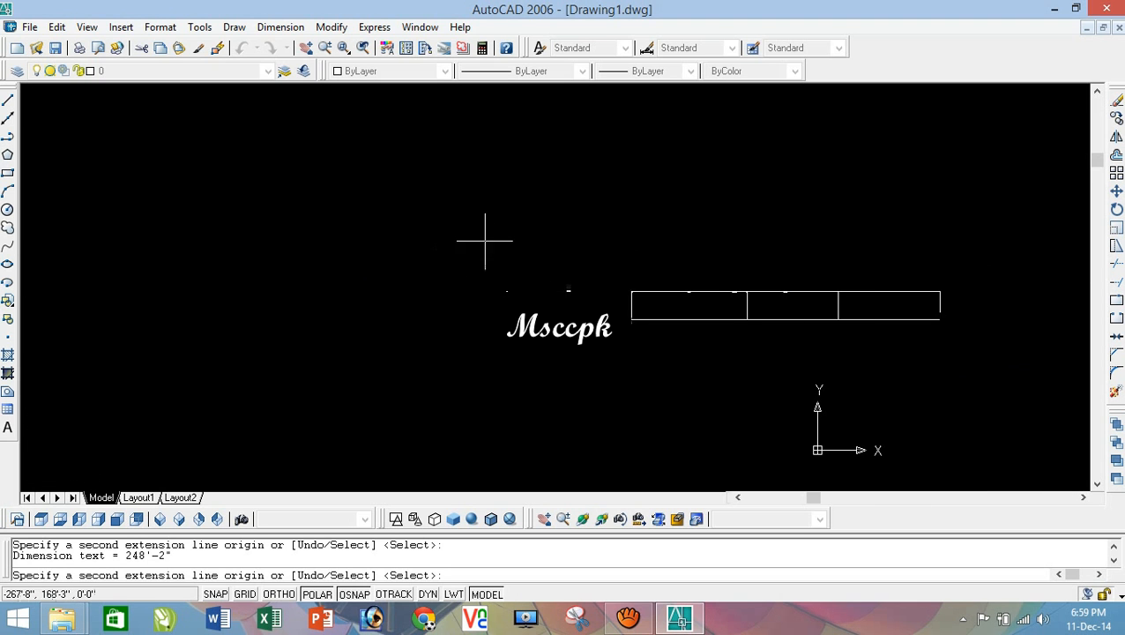
key("Escape")
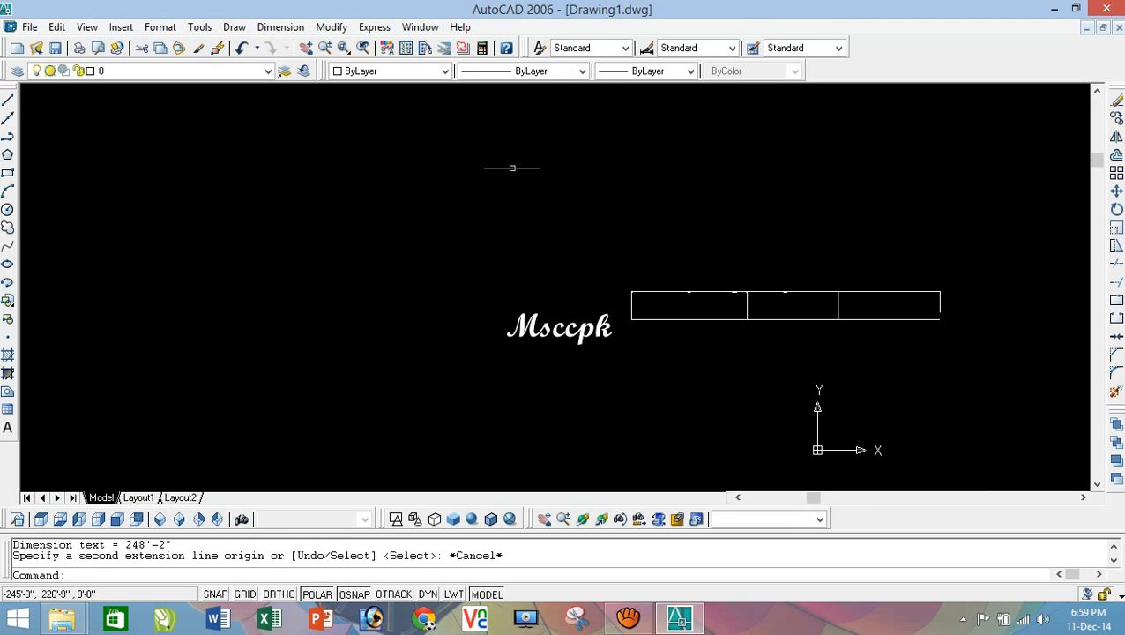
Step: Add a chain of continued dimensions from the last baseline dimension to freely picked points beyond the line's left end
left_click(281, 26)
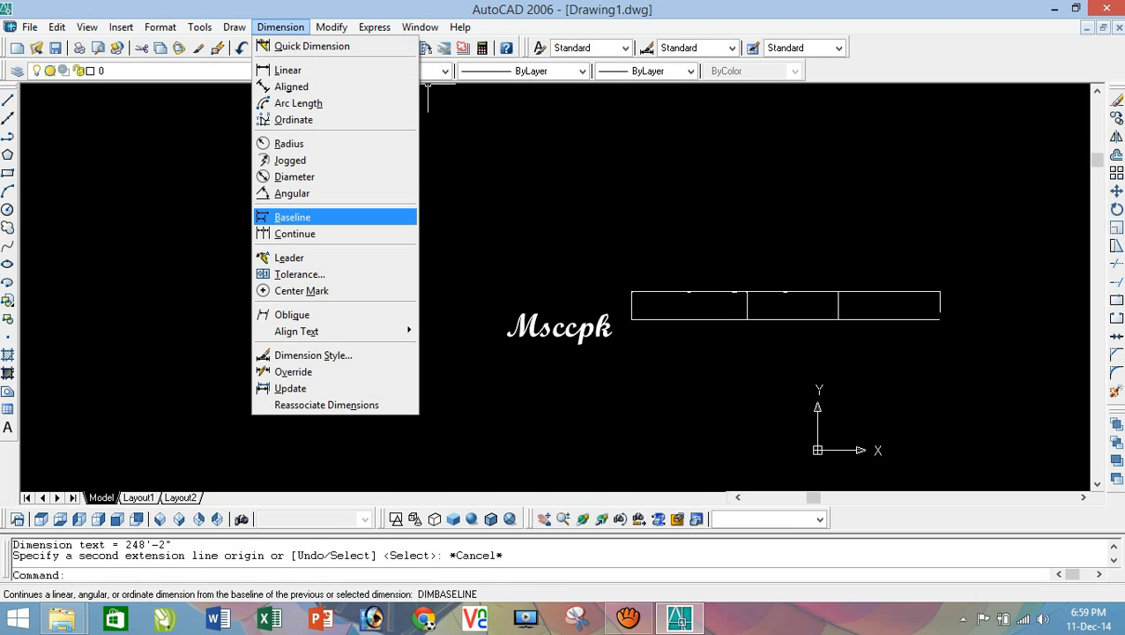
left_click(297, 233)
left_click(497, 295)
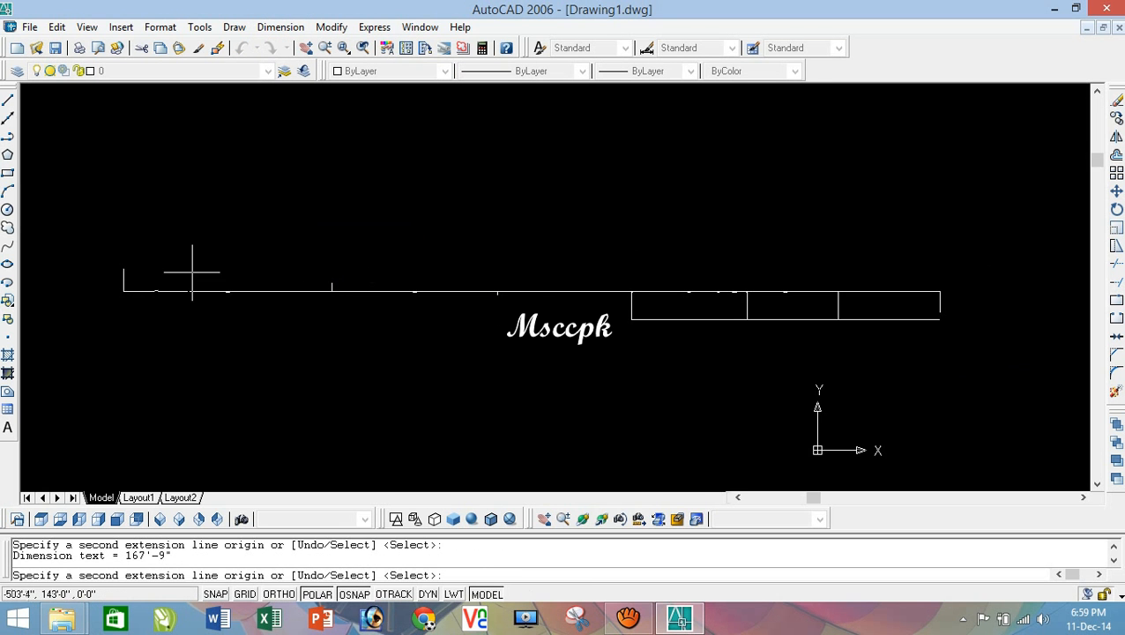
key("Escape")
key("Escape")
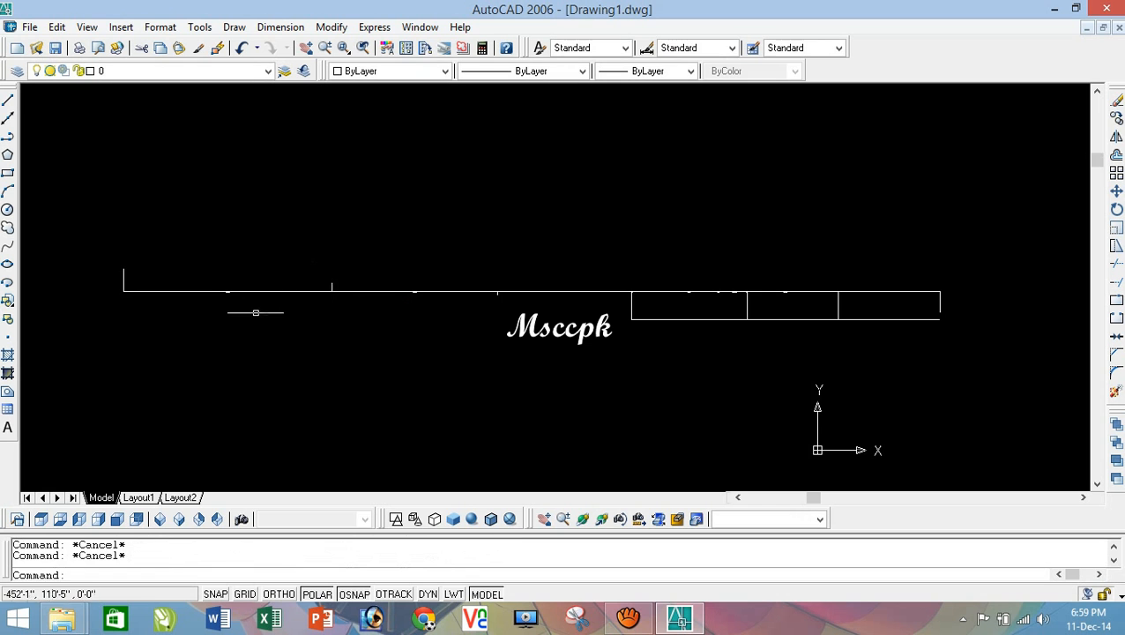
Step: Examine the continued dimensions along the chain and the dimensioned line at closer range
scroll(251, 312, "up", 4)
scroll(306, 285, "up", 5)
scroll(280, 289, "down", 9)
scroll(677, 292, "up", 7)
scroll(424, 275, "down", 8)
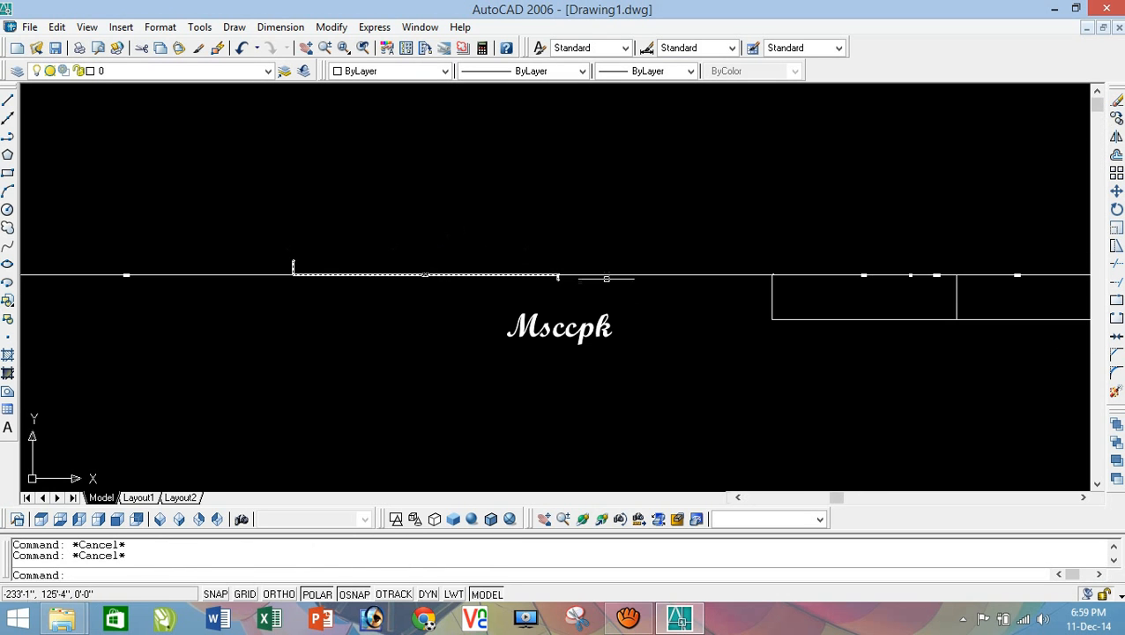
scroll(906, 270, "up", 7)
scroll(580, 246, "down", 8)
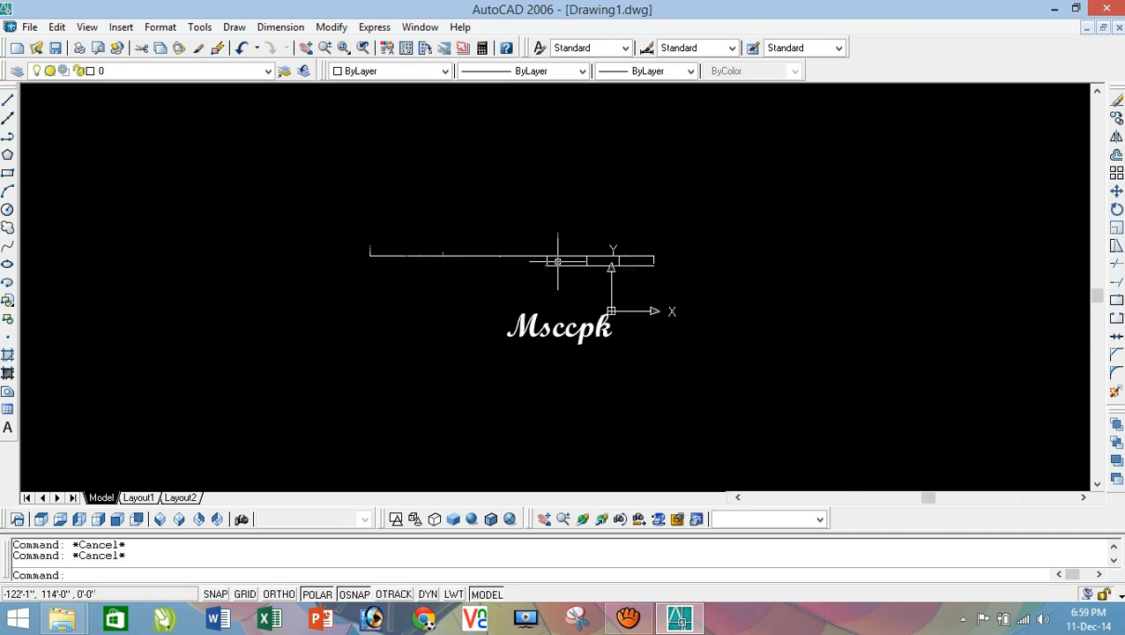
Step: Select the segmented line with all its dimensions and erase them
left_click(775, 386)
left_click(265, 163)
key("Delete")
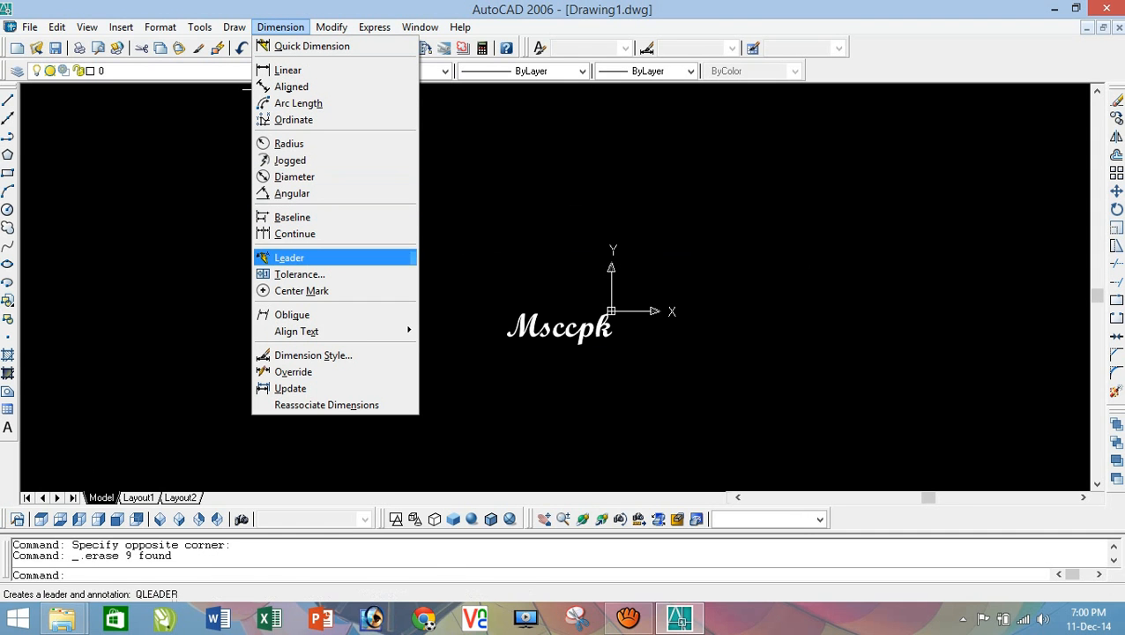
Step: Draw a circle with a radius of about 184' in the empty area well left of the UCS icon
left_click(281, 27)
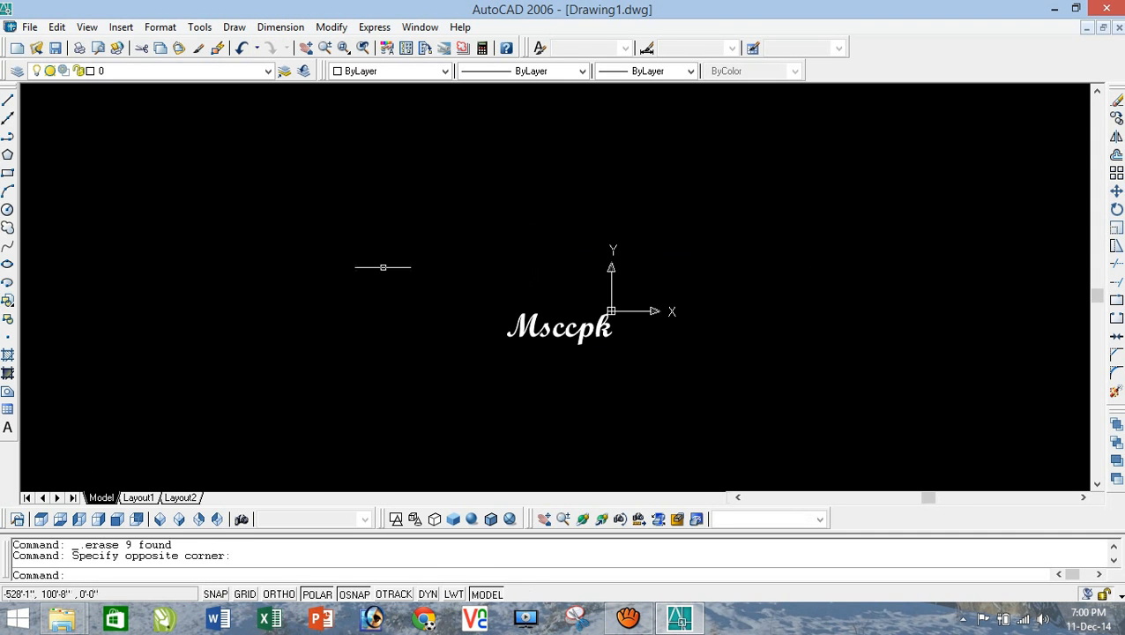
left_click(7, 209)
left_click(175, 209)
left_click(251, 233)
Step: Add a two-segment leader from the circle's centre to a point right of the circle, with the annotation text "fsfds"
left_click(235, 26)
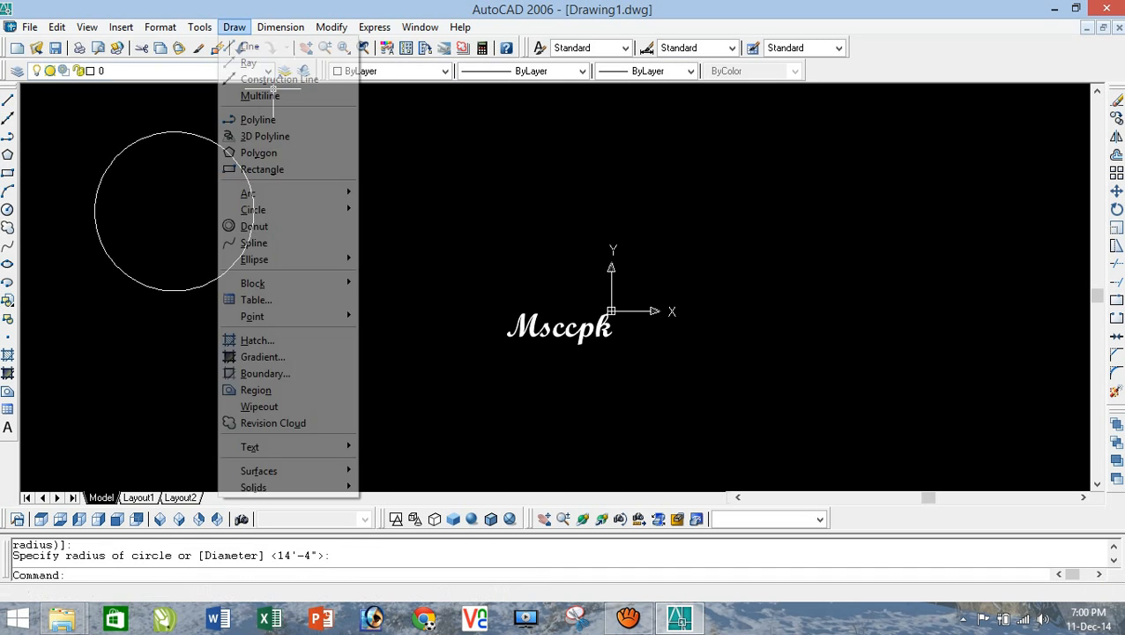
left_click(291, 257)
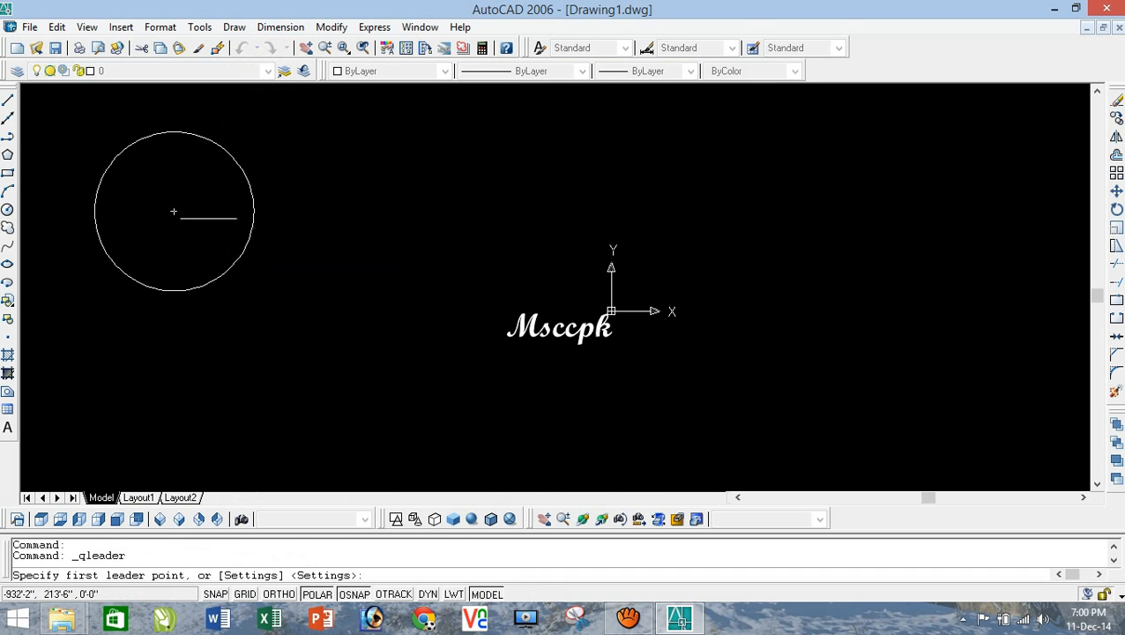
left_click(175, 210)
left_click(256, 233)
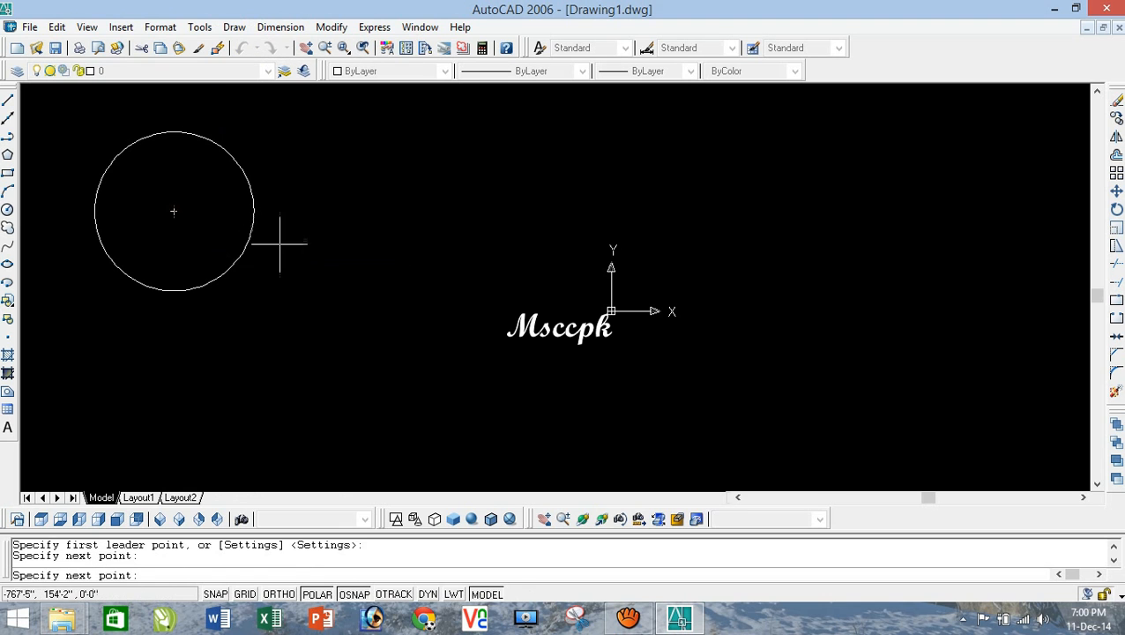
left_click(336, 227)
key("Return")
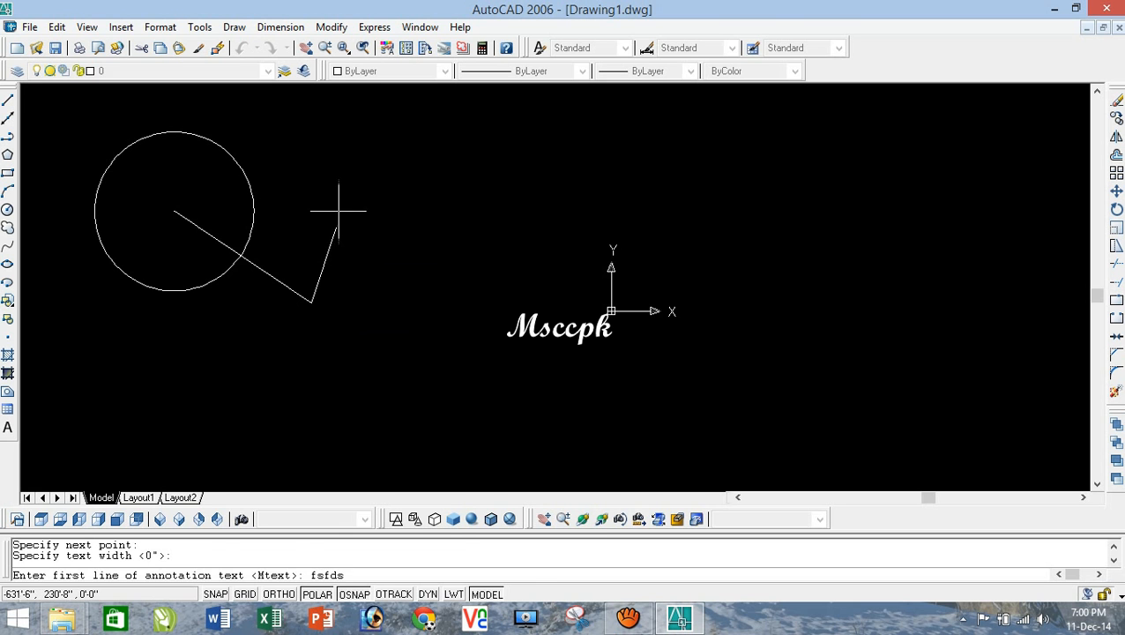
key("Return")
key("Return")
scroll(344, 229, "up", 5)
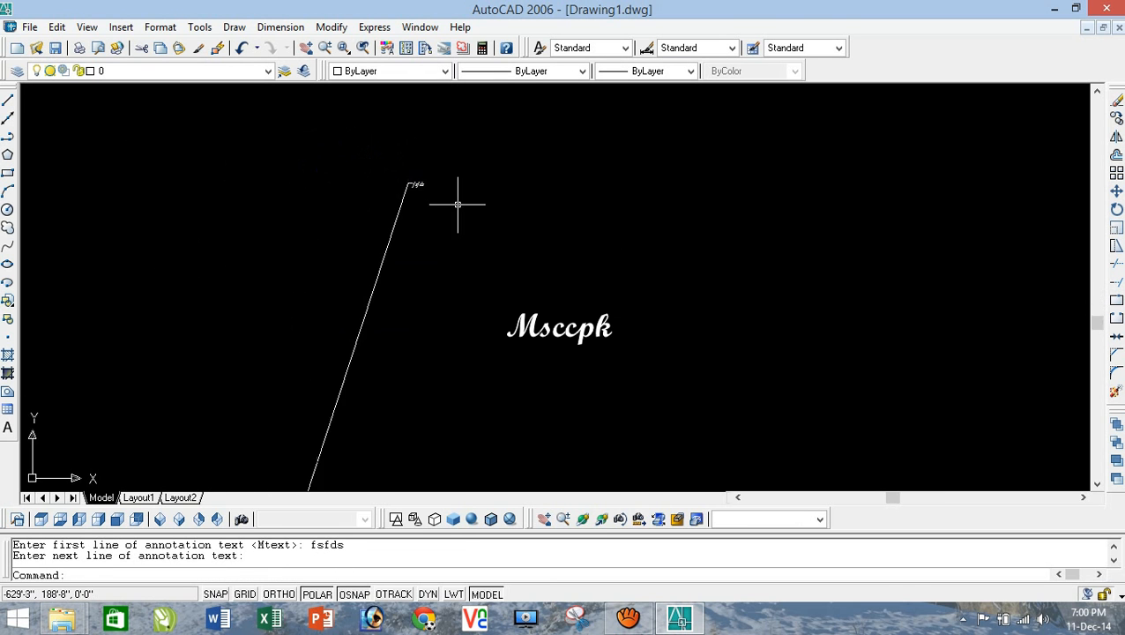
scroll(459, 216, "down", 5)
Step: Place a two-row geometric tolerance frame right of the leader, with 54, 76, 09, 767, 5 above 45, 86, 8, 76, 4
left_click(280, 26)
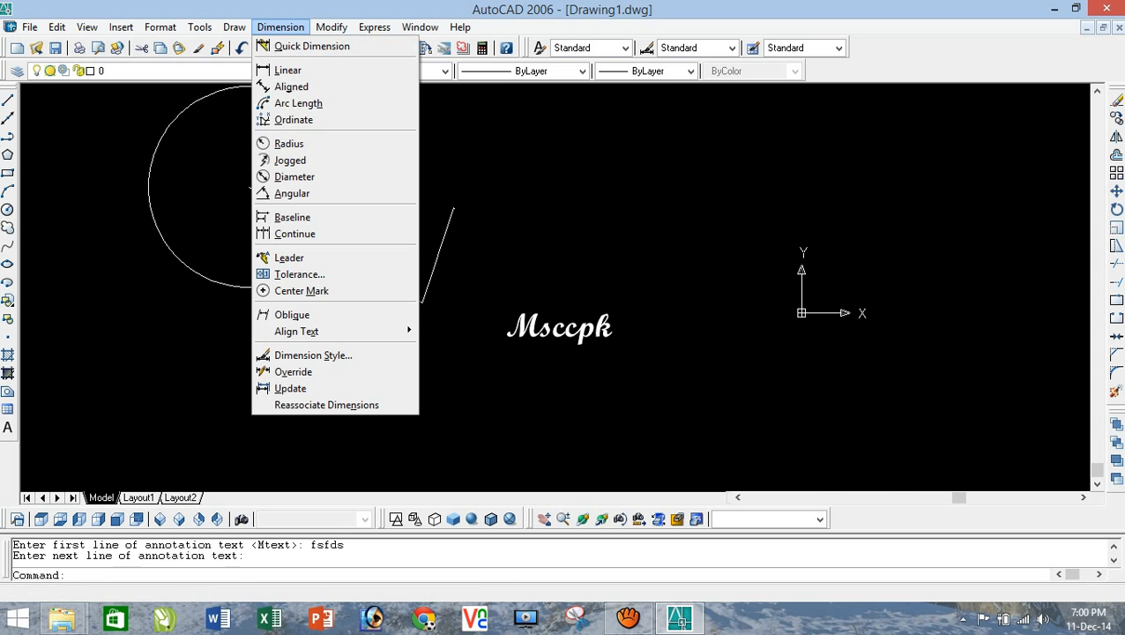
left_click(300, 275)
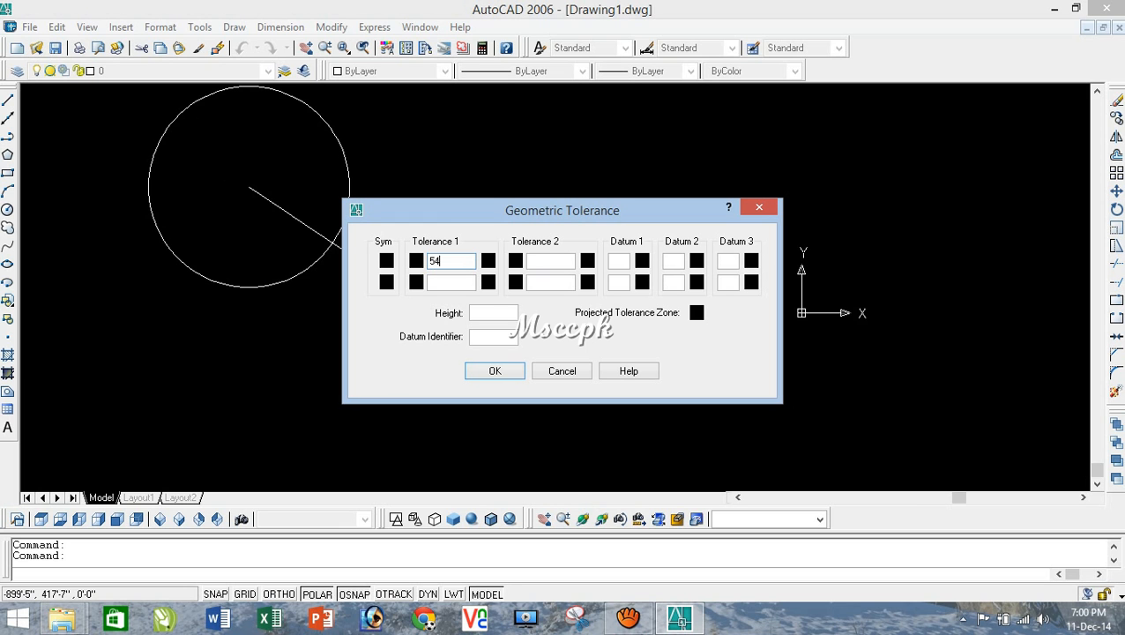
left_click(550, 261)
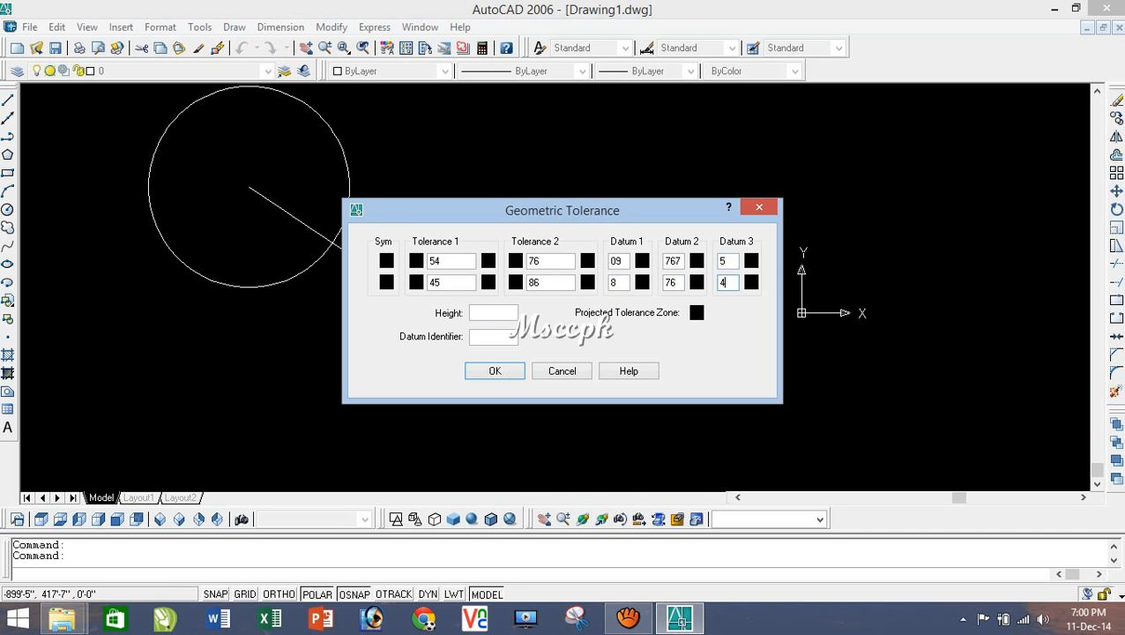
left_click(497, 370)
left_click(585, 308)
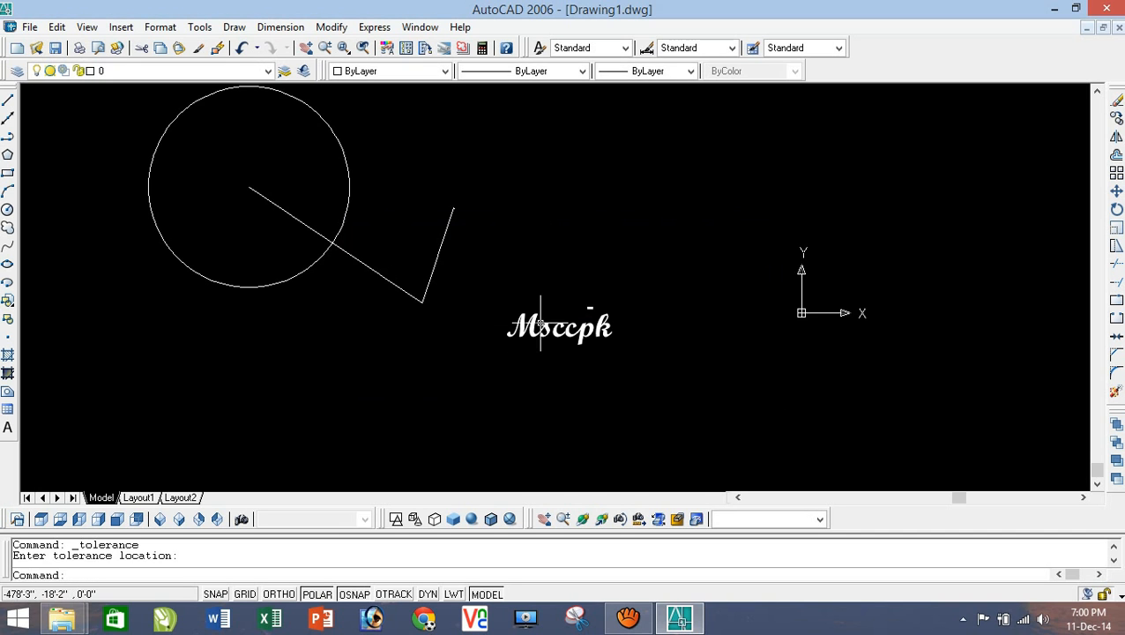
scroll(585, 310, "up", 5)
scroll(584, 308, "up", 4)
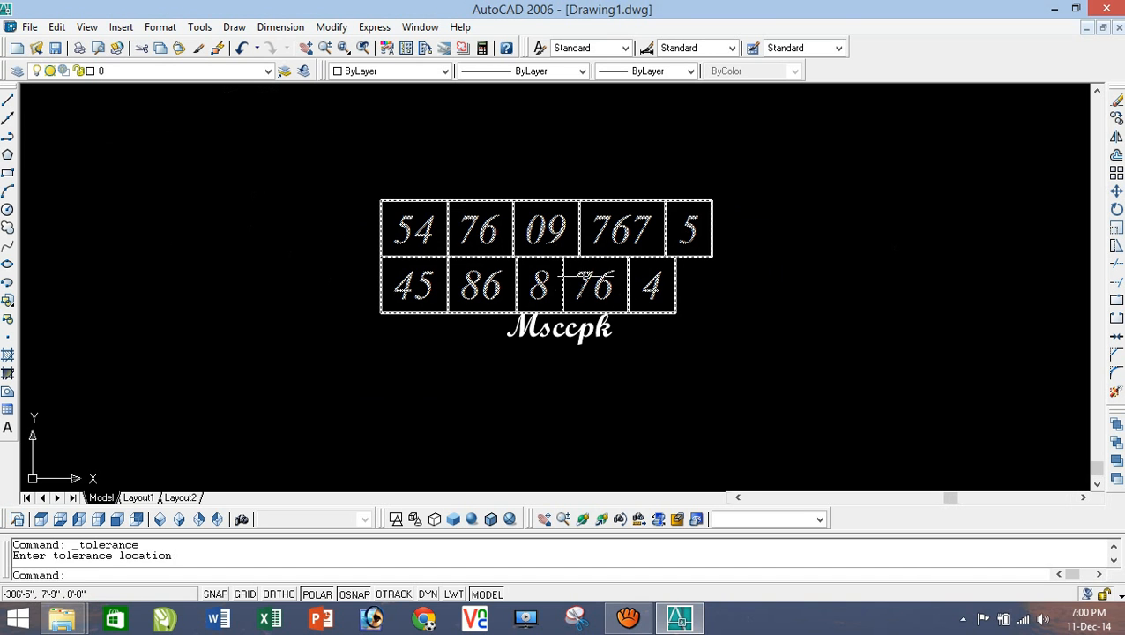
Step: Draw a circle to the left of the geometric tolerance frame, slightly taller than the frame
left_click(281, 27)
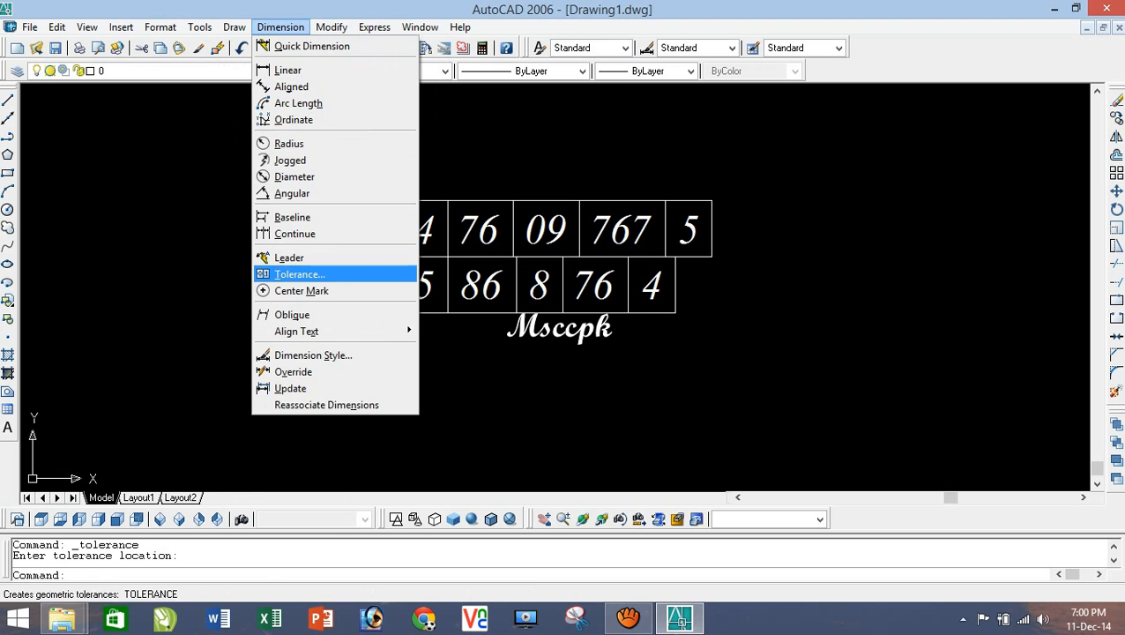
double_click(174, 328)
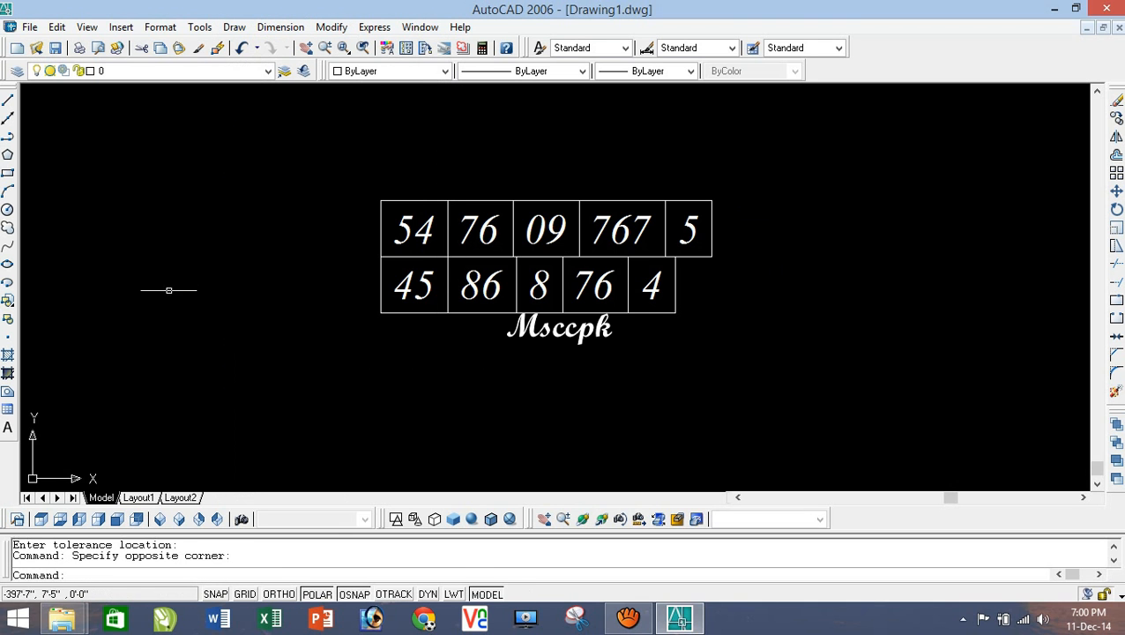
left_click(7, 209)
left_click(129, 212)
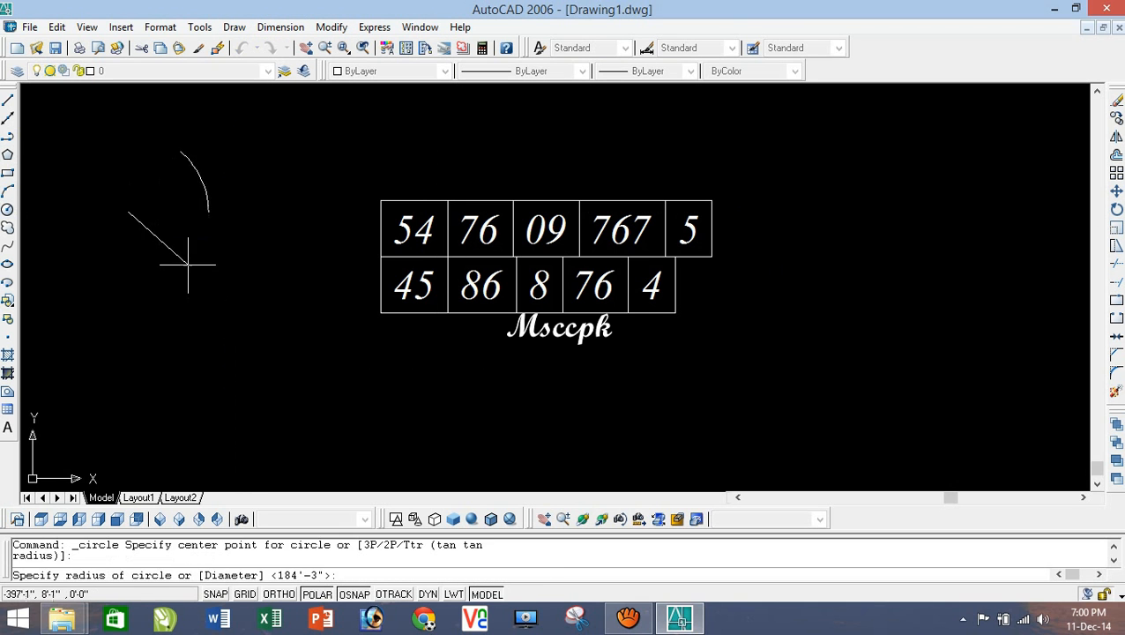
left_click(186, 265)
Step: Add a center mark to the circle beside the tolerance frame and select the mark
left_click(281, 26)
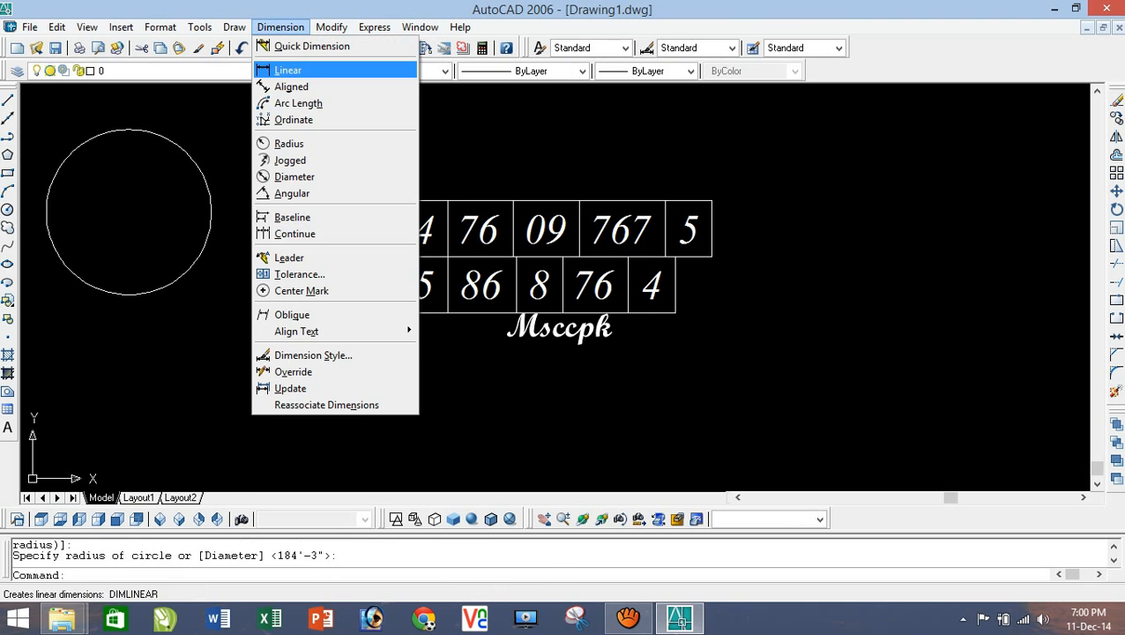
left_click(295, 290)
left_click(172, 281)
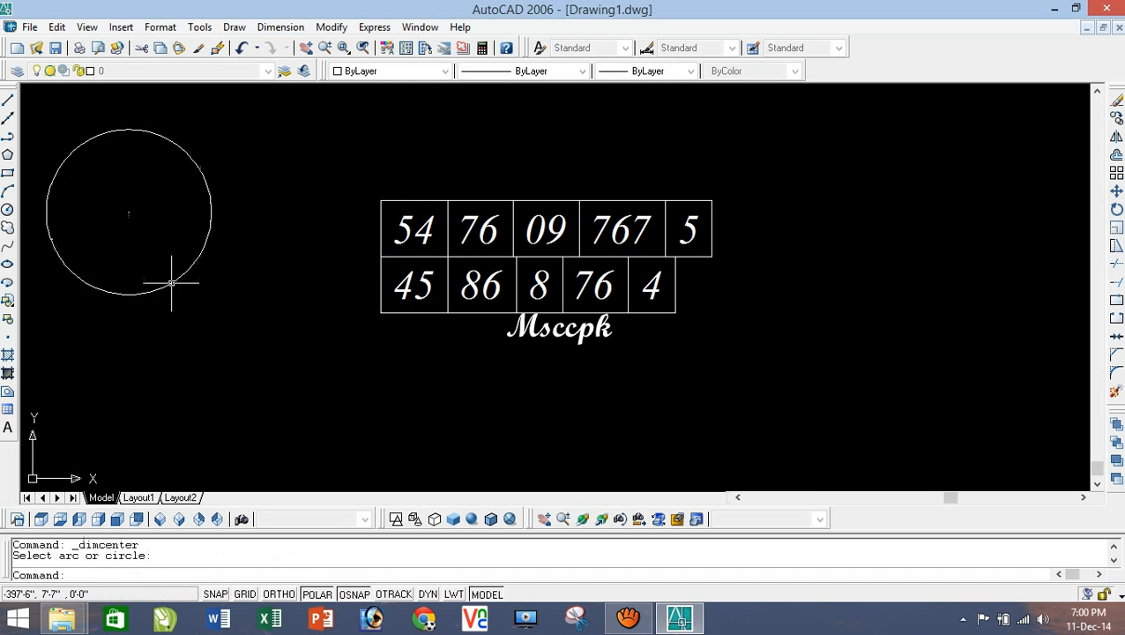
left_click(128, 214)
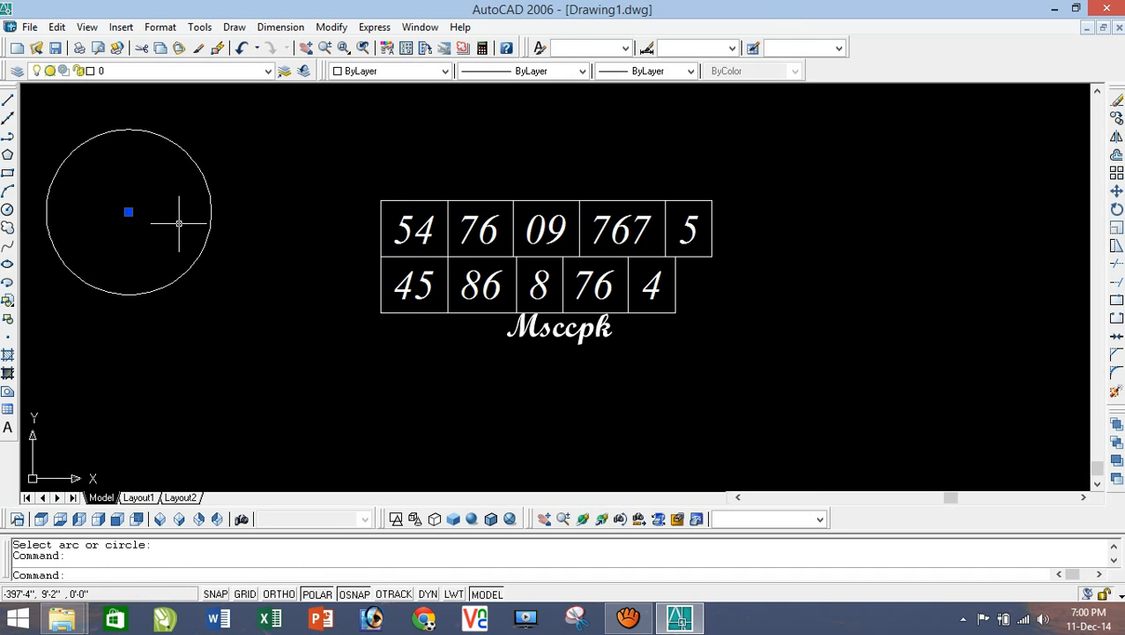
Step: Delete the selected center mark from the circle
key("Delete")
left_click(218, 187)
key("Escape")
left_click(331, 26)
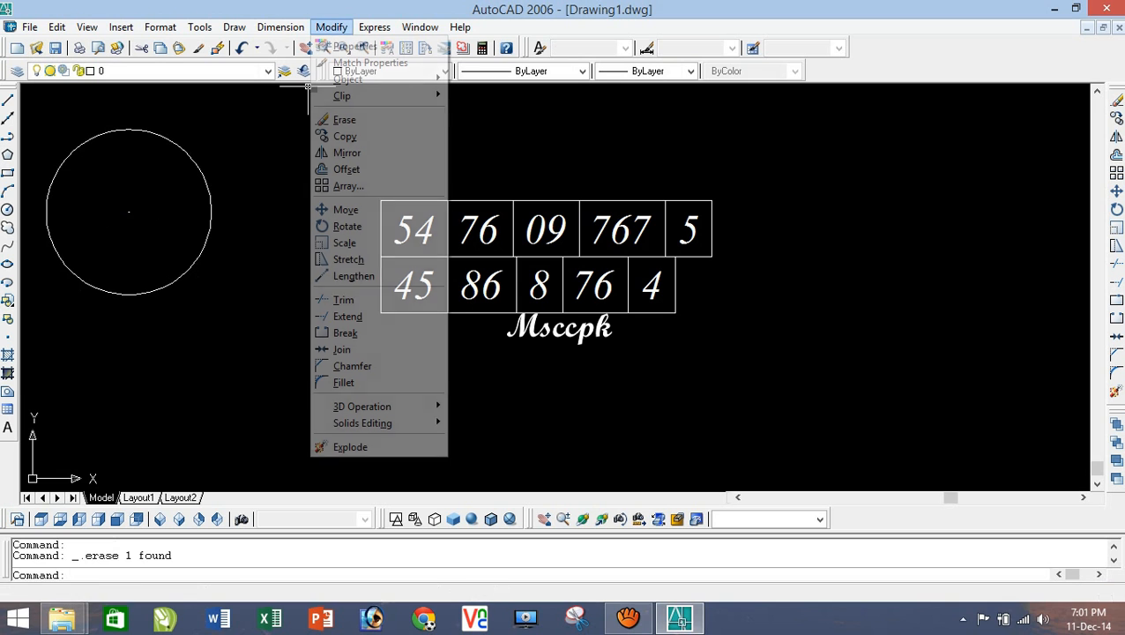
left_click(281, 26)
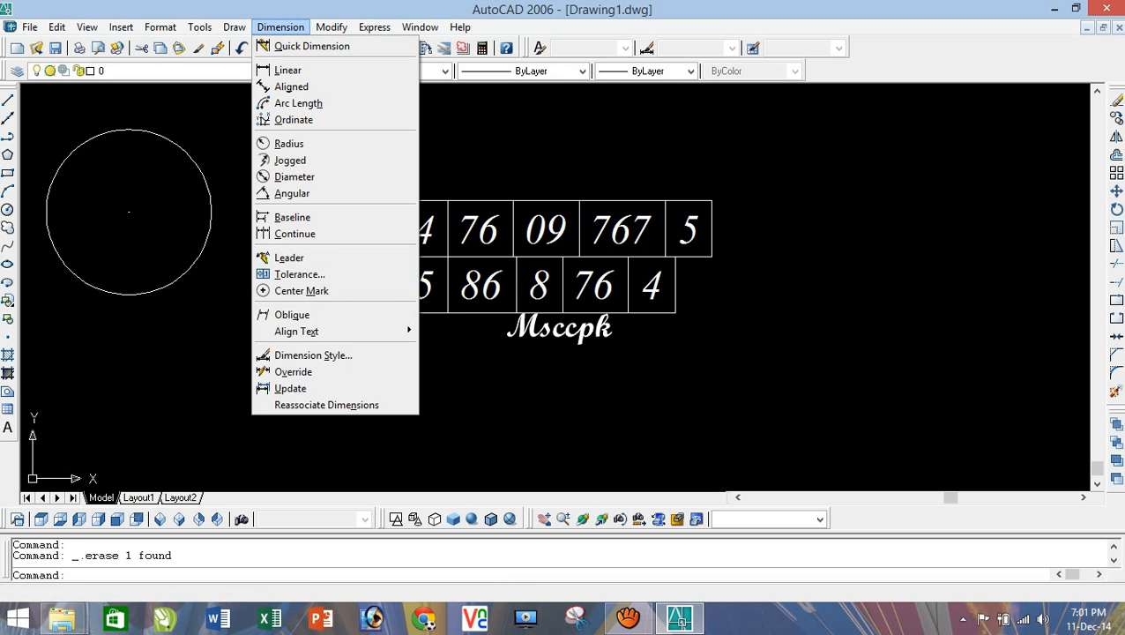
Step: Erase the circle and the two-row geometric tolerance frame together
left_click(660, 406)
left_click(603, 395)
scroll(505, 341, "down", 2)
left_click(657, 425)
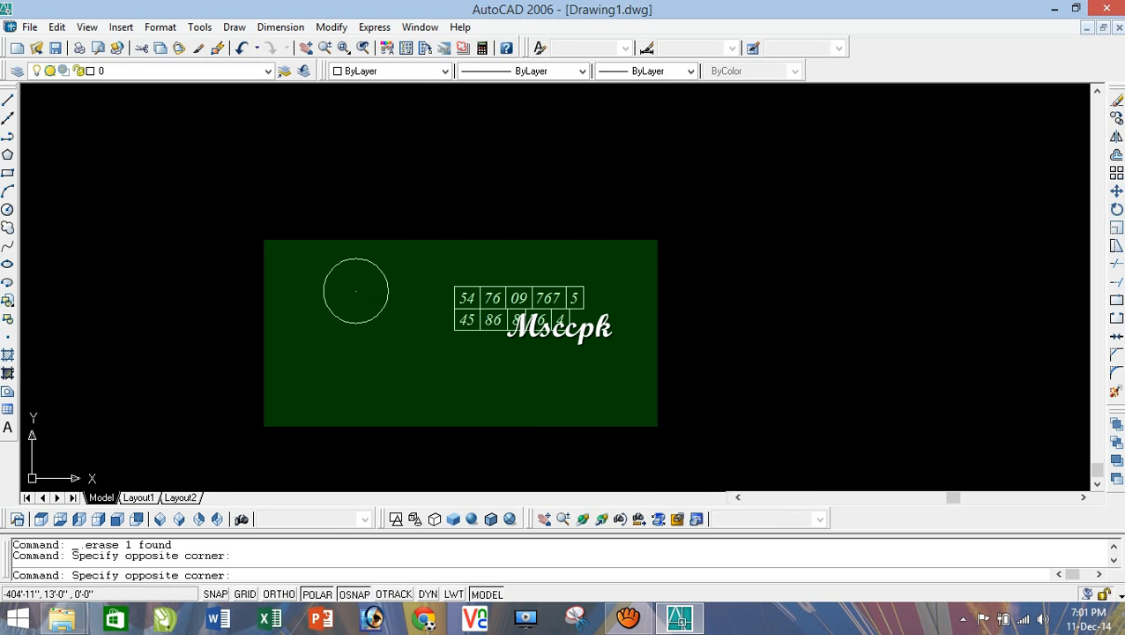
left_click(263, 238)
key("Delete")
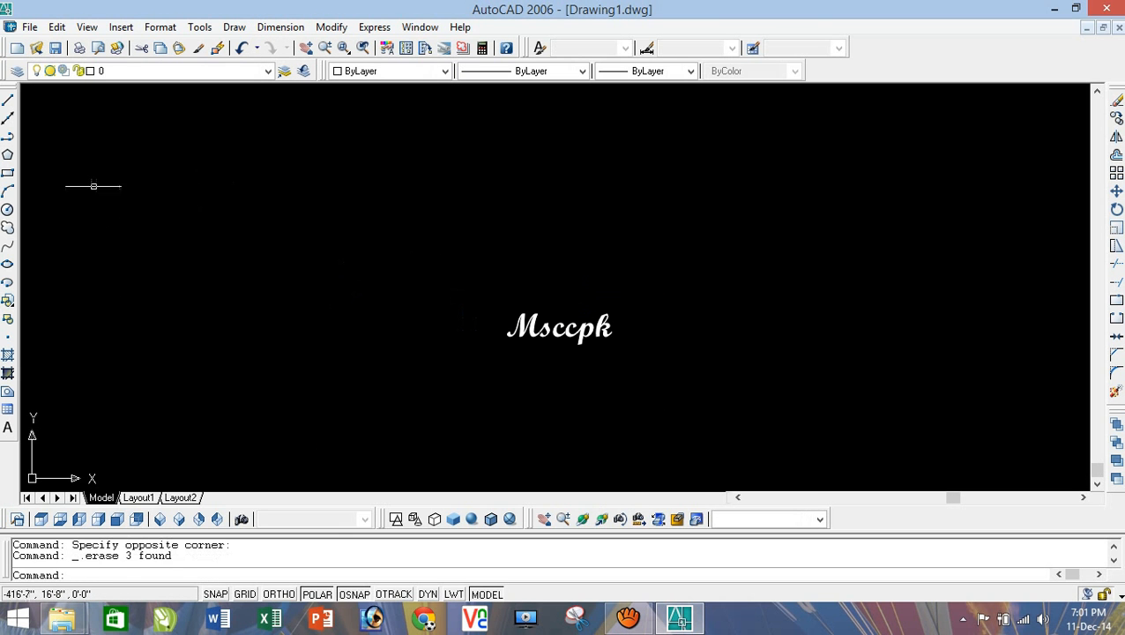
Step: Draw a single horizontal line about 10'-1" long in the upper part of the drawing area
left_click(8, 99)
left_click(272, 247)
left_click(419, 247)
right_click(415, 189)
left_click(441, 195)
scroll(272, 248, "up", 5)
scroll(376, 105, "down", 6)
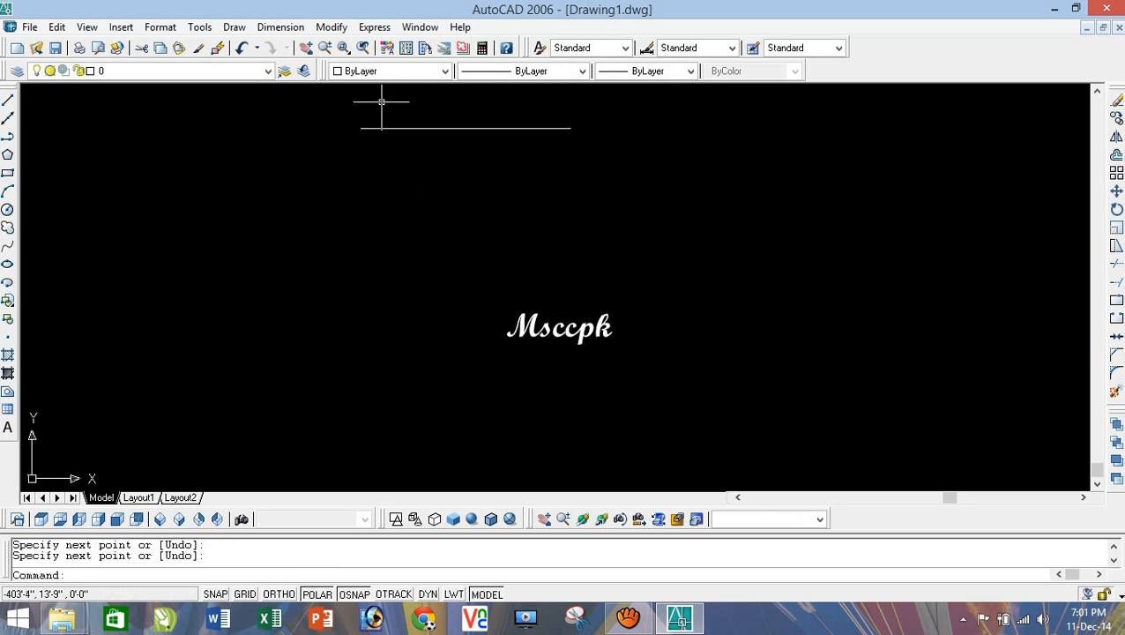
scroll(456, 100, "up", 4)
Step: Add a quick dimension to the horizontal line, with the dimension line placed just above it
left_click(281, 27)
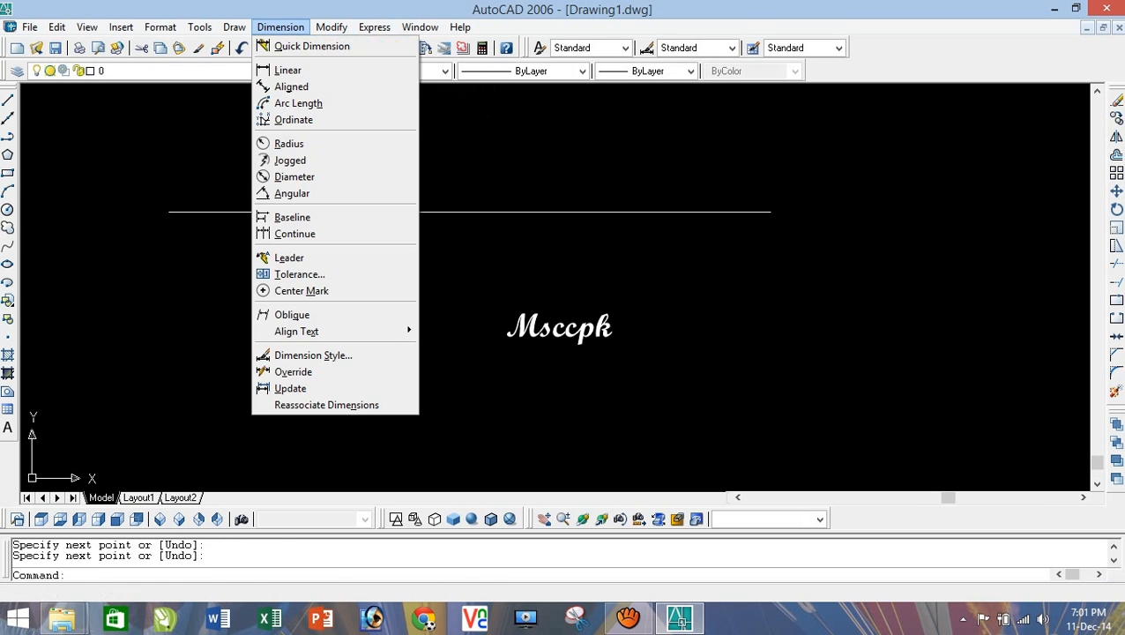
left_click(295, 42)
left_click(373, 209)
key("Return")
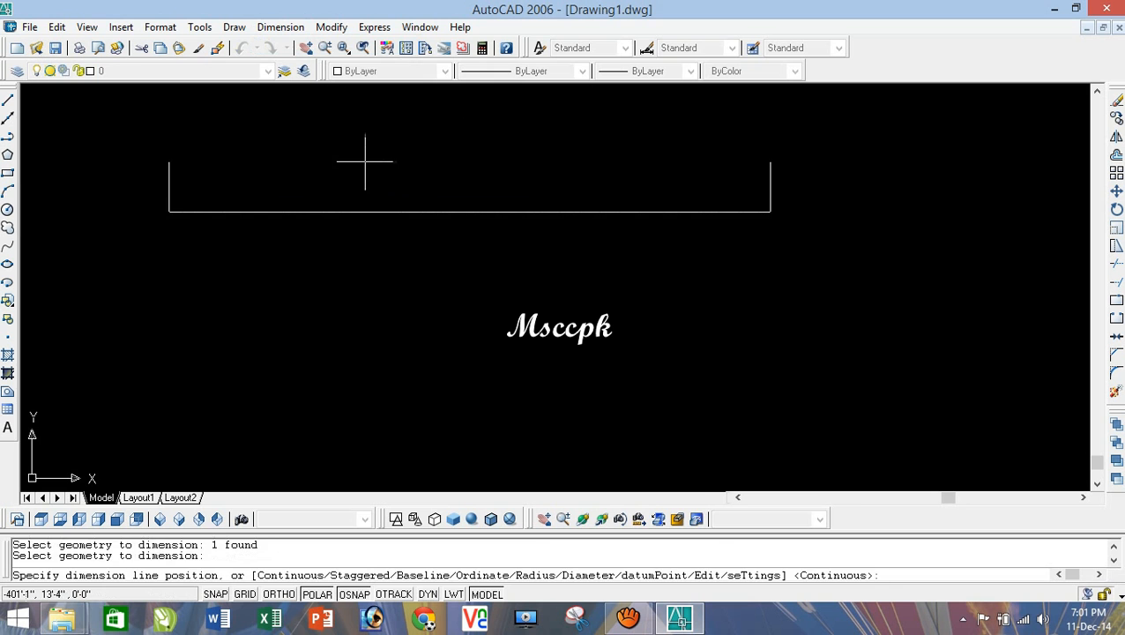
left_click(375, 161)
Step: Make the dimension's extension lines oblique, defining the angle by two points from the line's left end up to the right
left_click(280, 26)
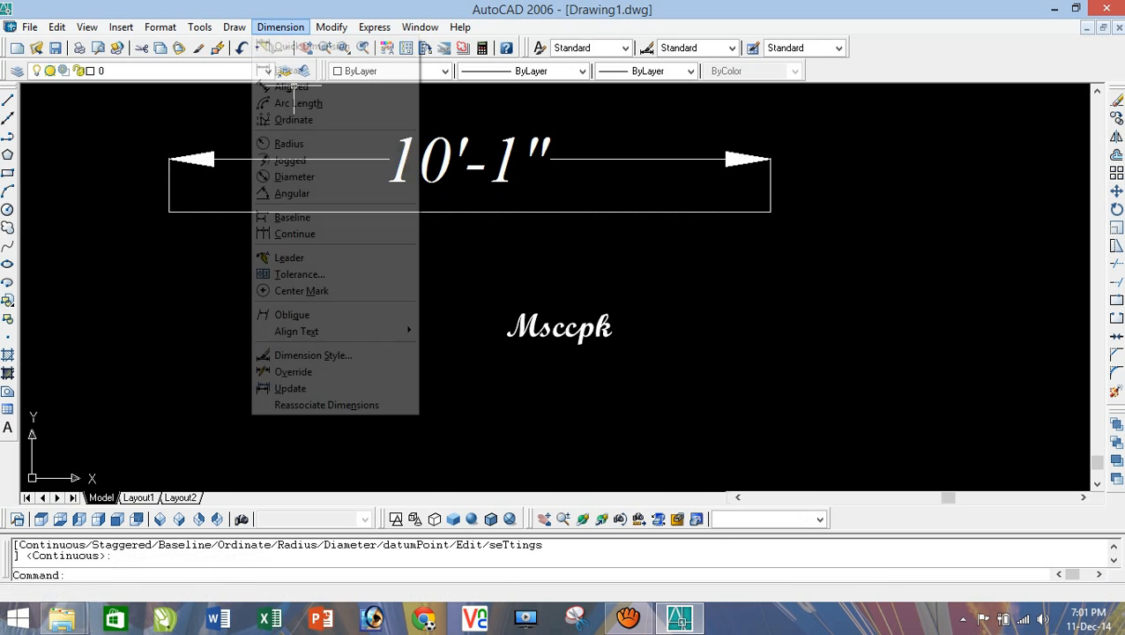
left_click(292, 314)
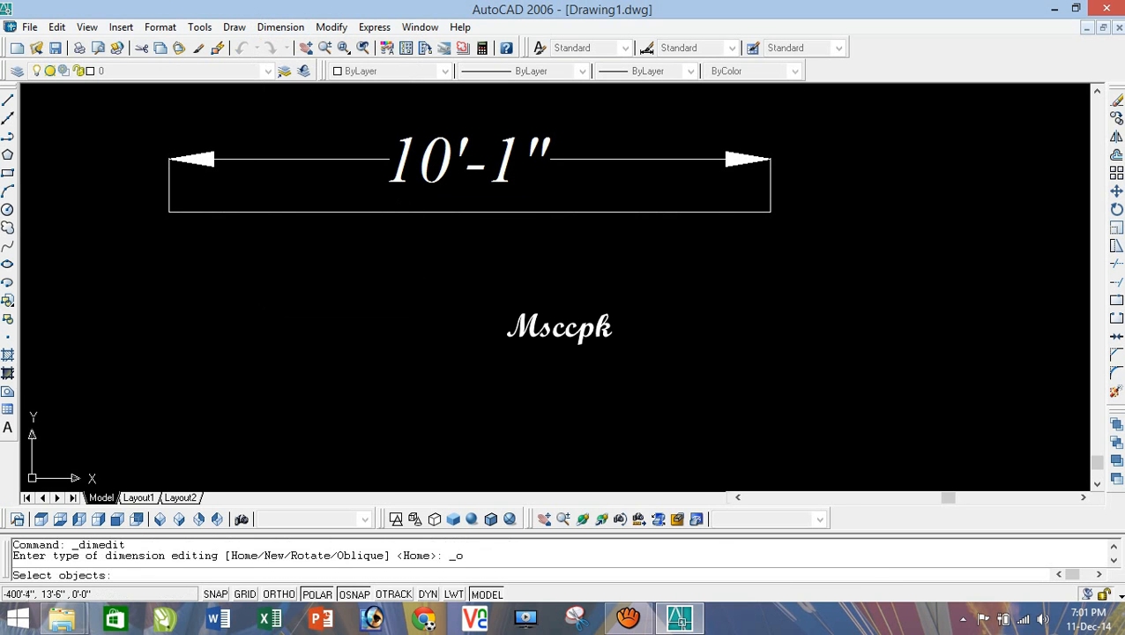
left_click(356, 146)
key("Return")
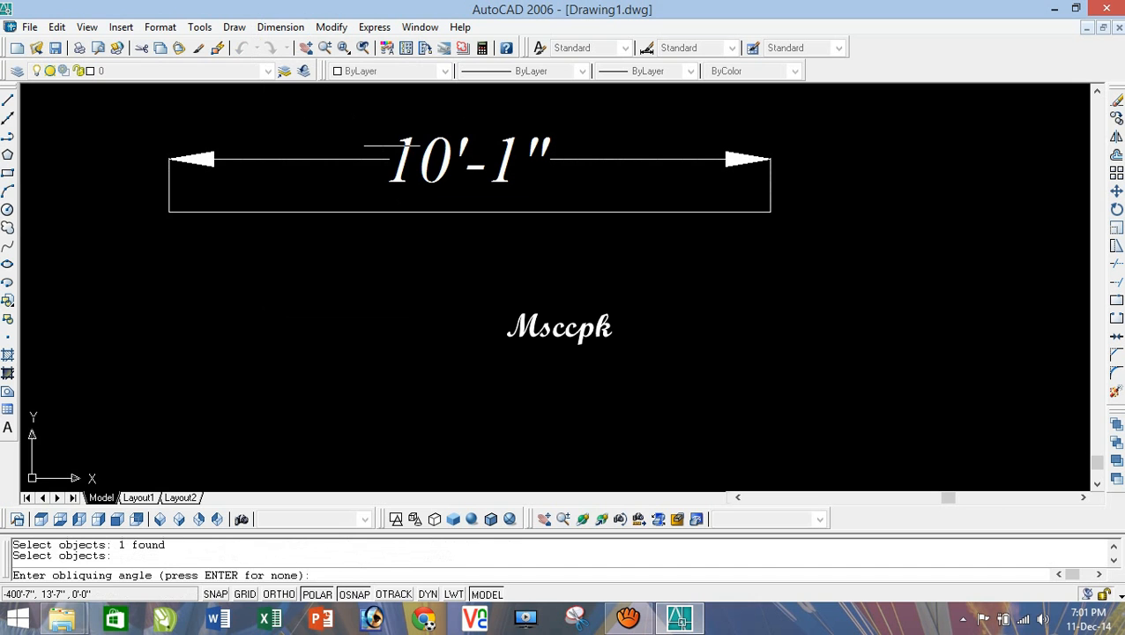
left_click(168, 211)
left_click(249, 154)
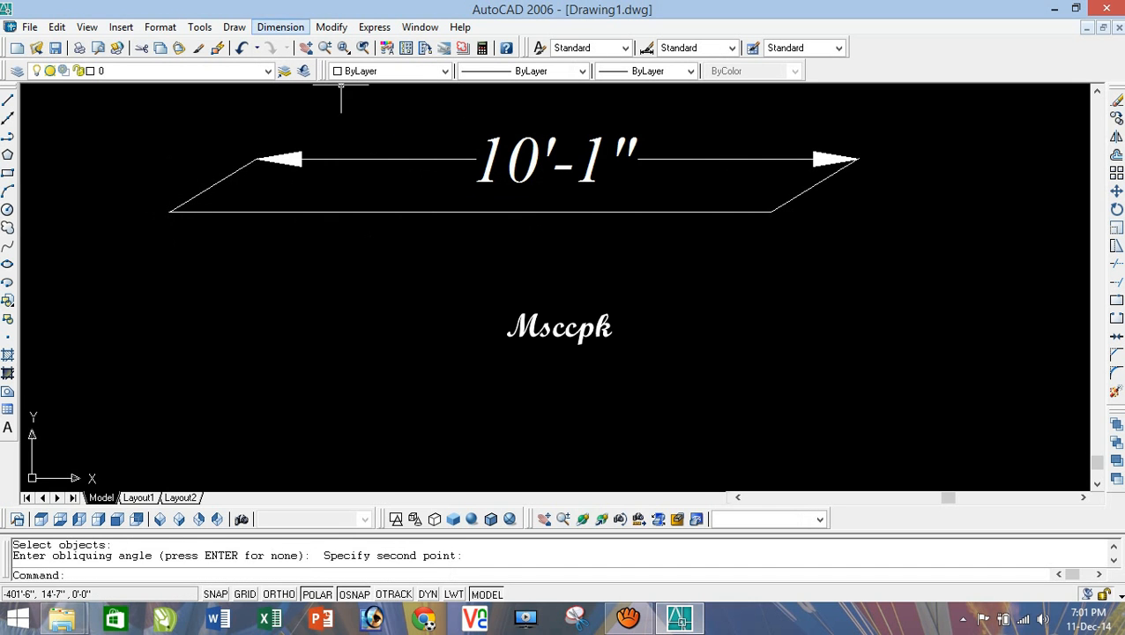
Step: Try to set a text angle for the oblique dimension using the Align Text Angle option
left_click(280, 26)
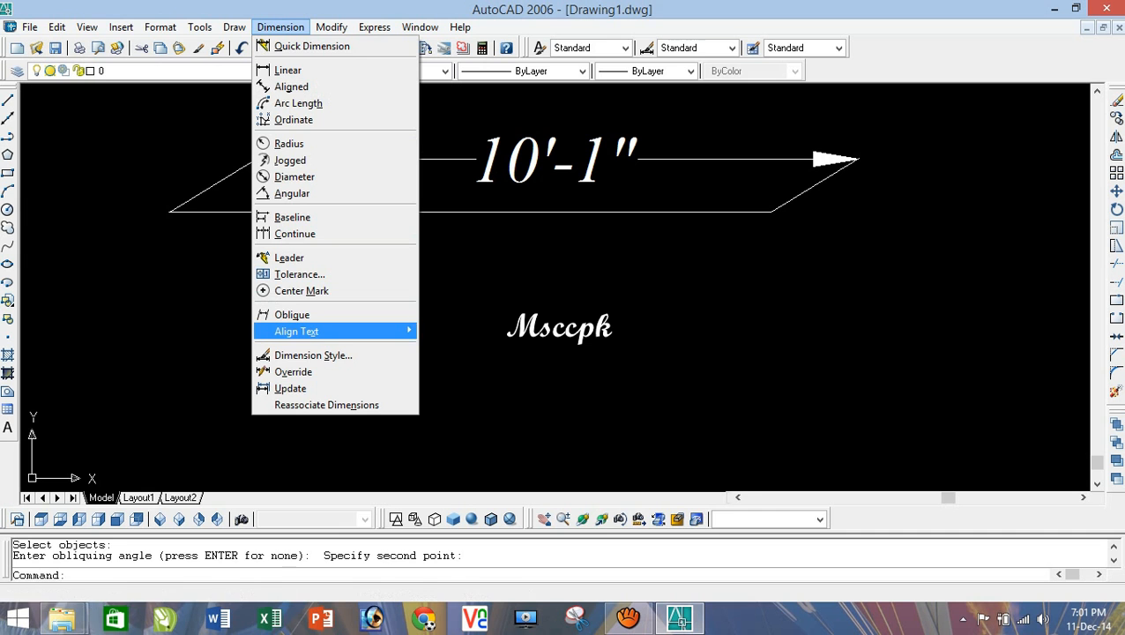
mouse_move(335, 331)
left_click(450, 348)
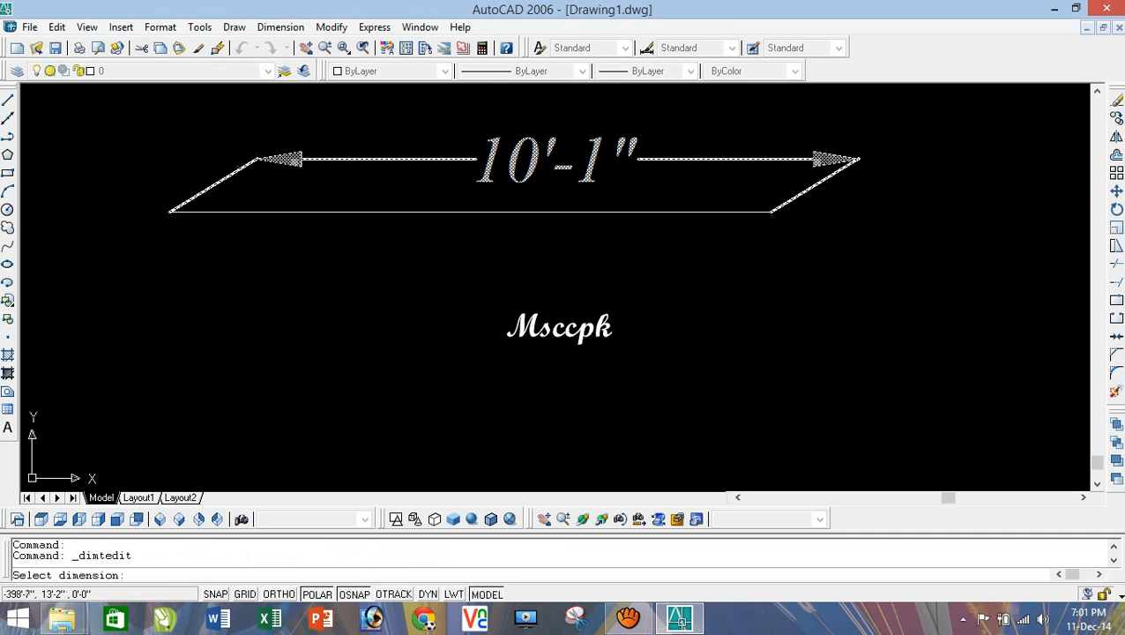
left_click(415, 159)
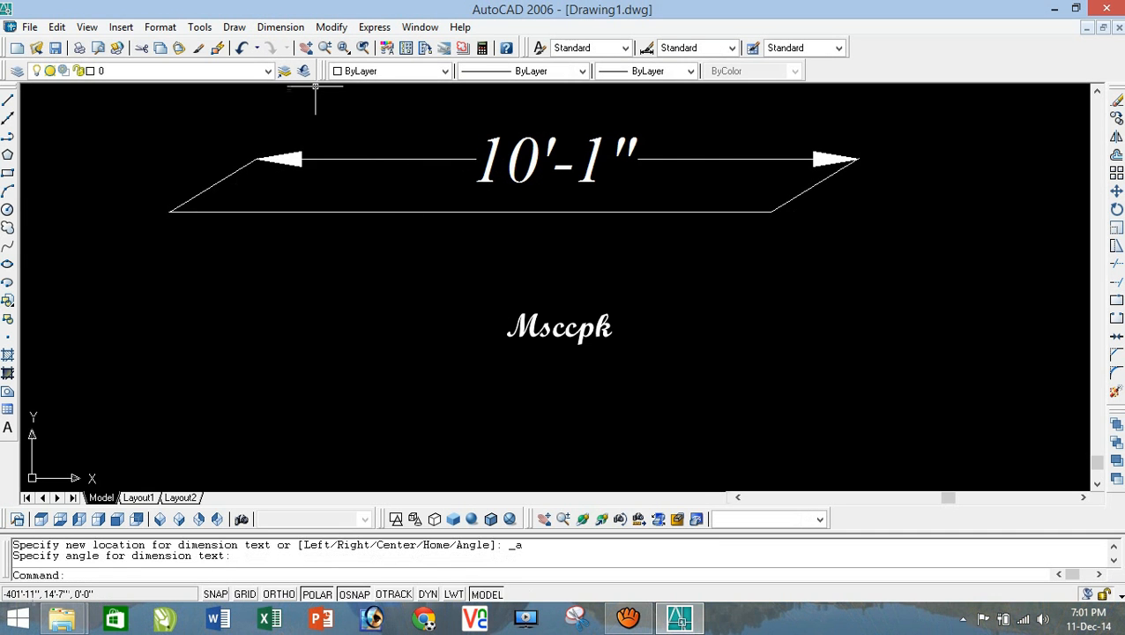
Step: Align the oblique dimension's text to the center of its dimension line
left_click(280, 27)
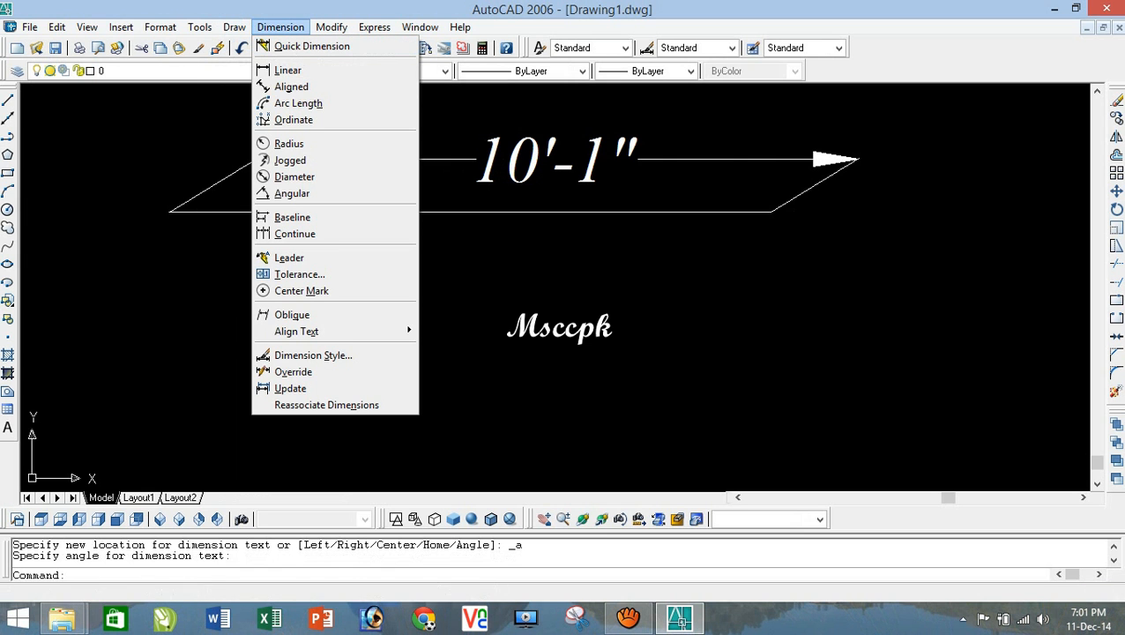
mouse_move(297, 331)
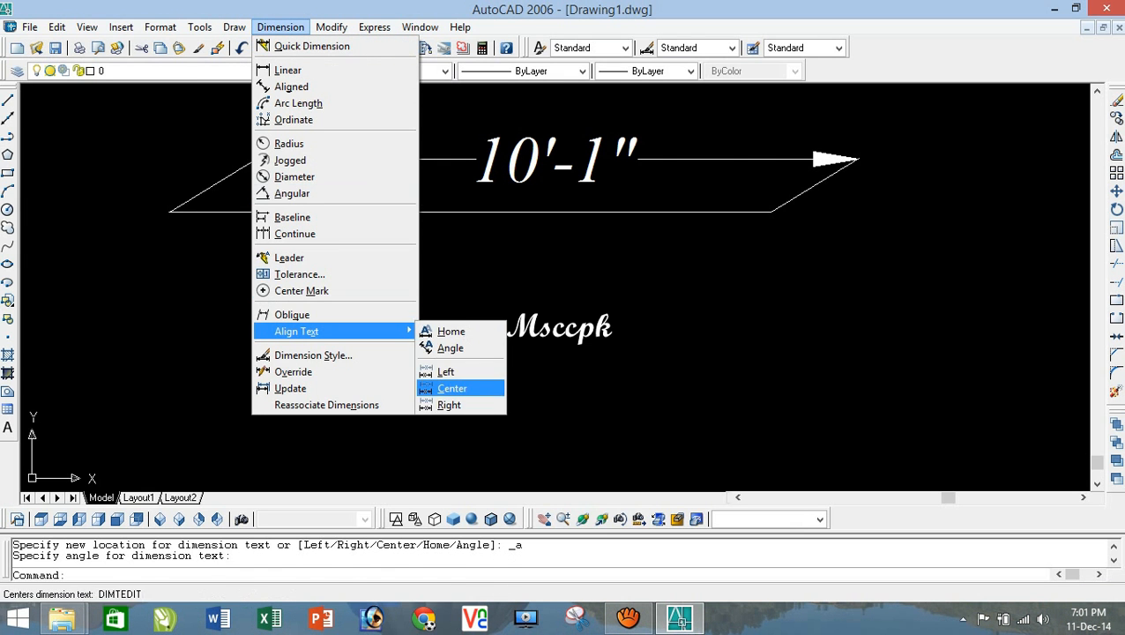
left_click(452, 387)
left_click(302, 160)
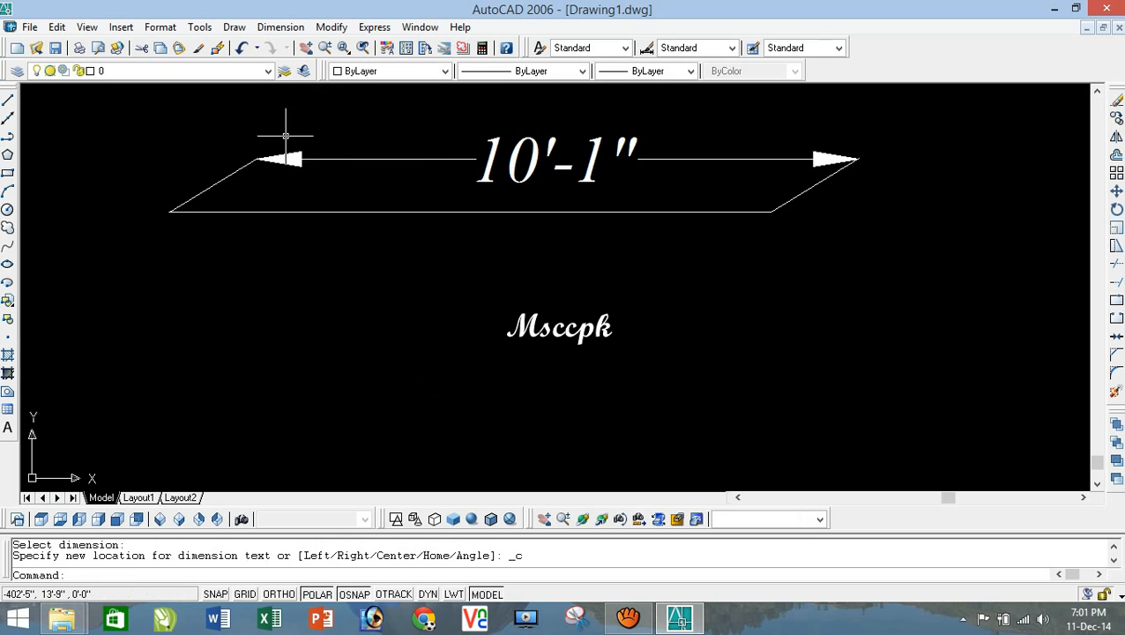
Step: Select the oblique dimension and override the Standard dimension style's arrow size with 1'-3"
left_click(302, 160)
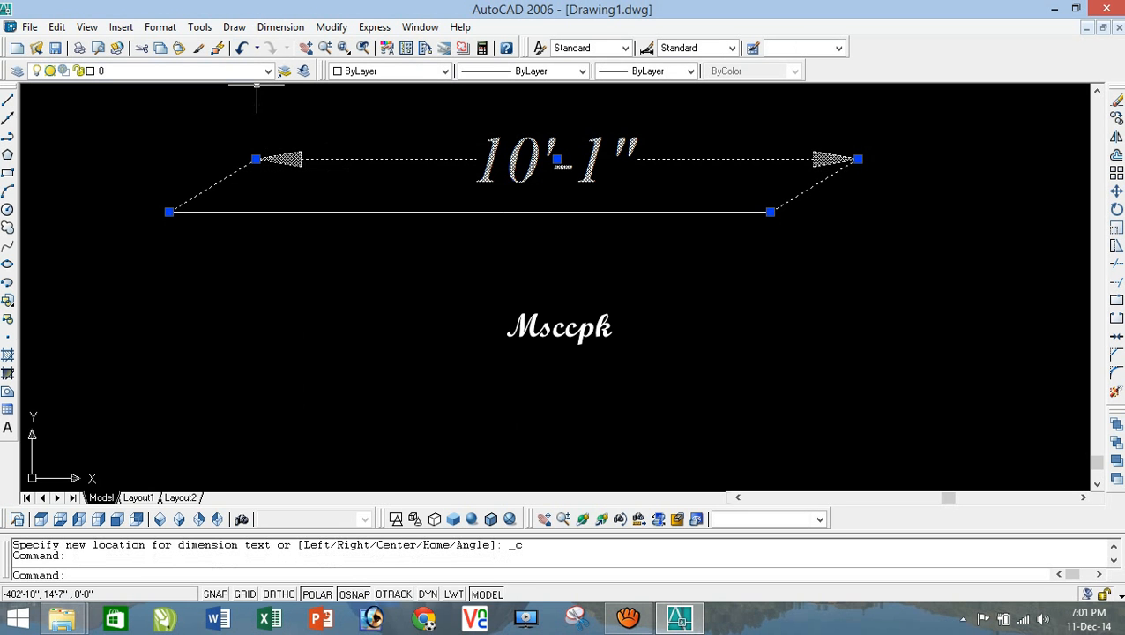
left_click(281, 26)
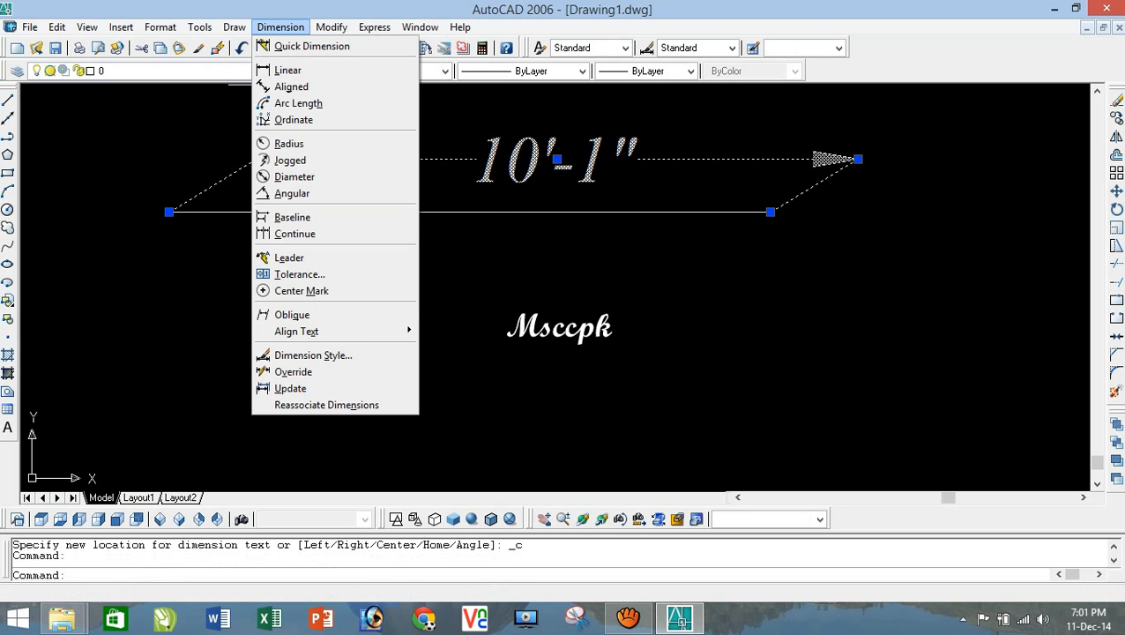
left_click(313, 354)
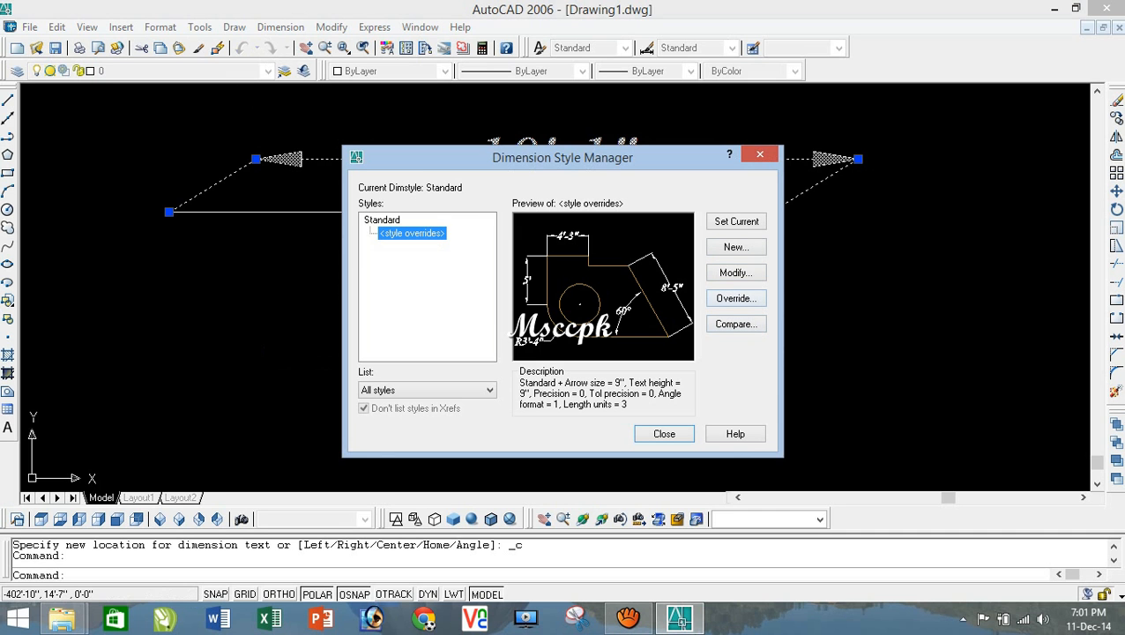
left_click_drag(563, 158, 549, 205)
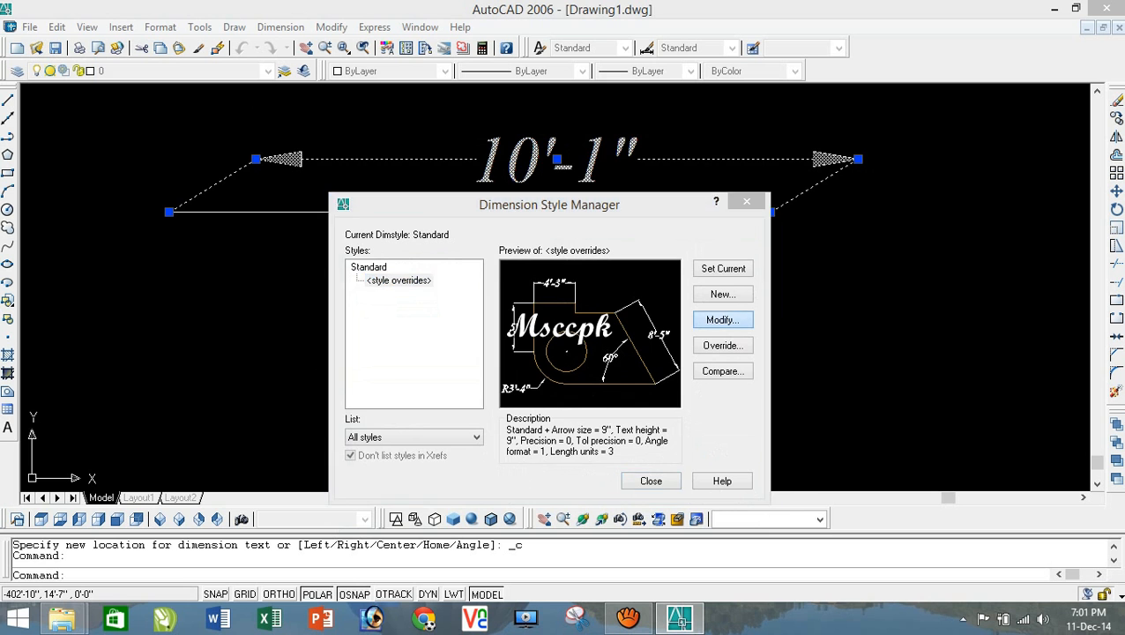
left_click(723, 344)
double_click(358, 316)
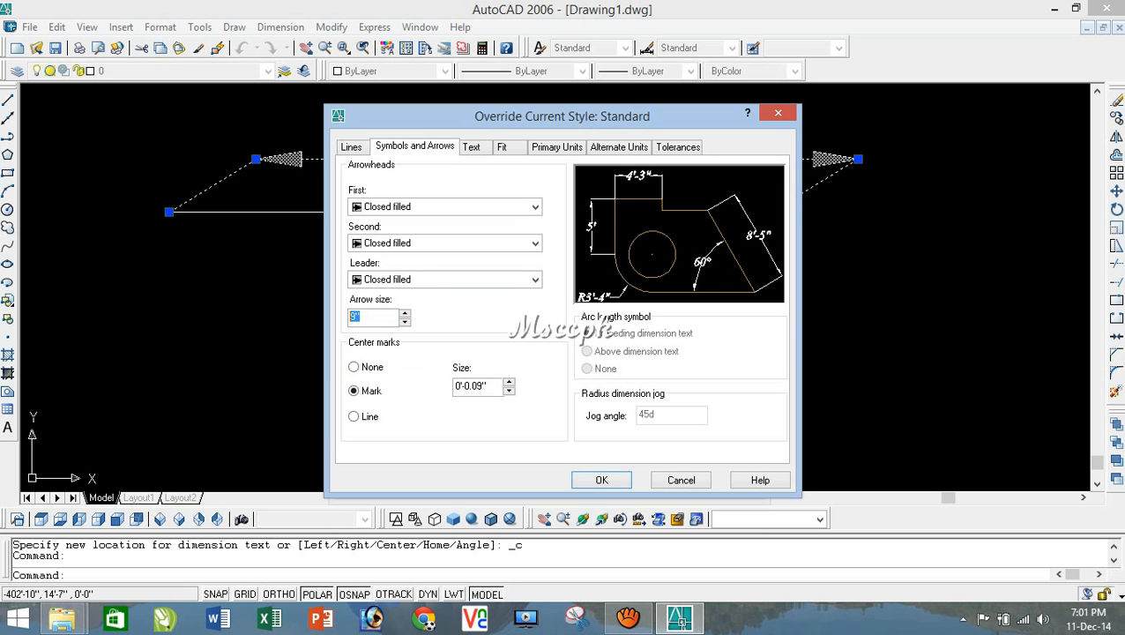
key("Return")
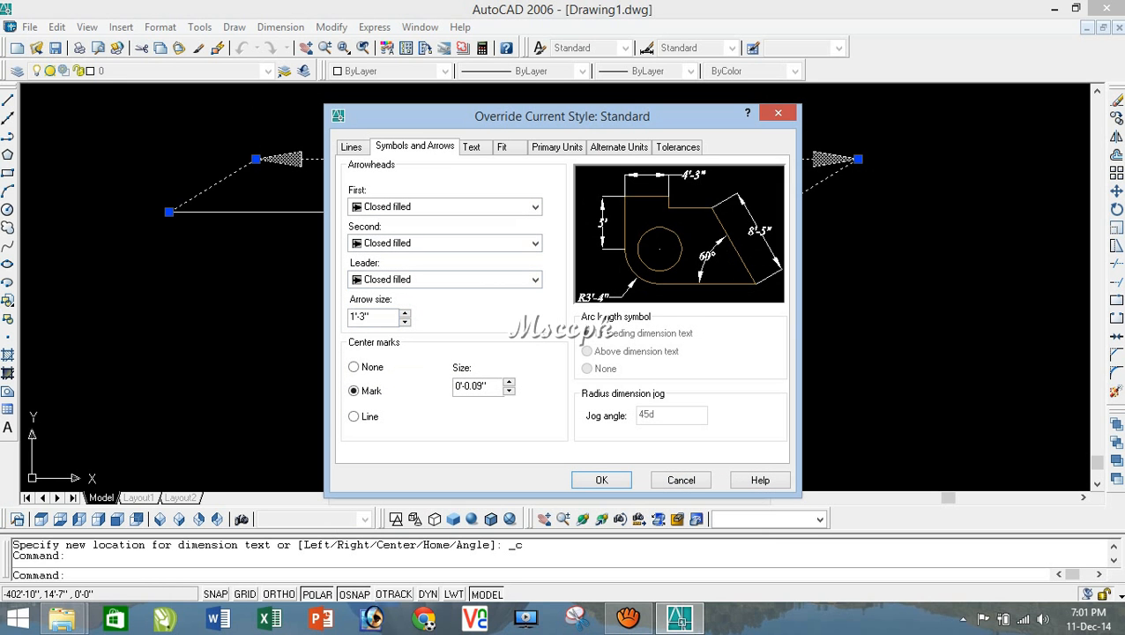
Step: Set the dimension style override's text height to 15 inches and finish with the Dimension Style Manager
left_click(473, 147)
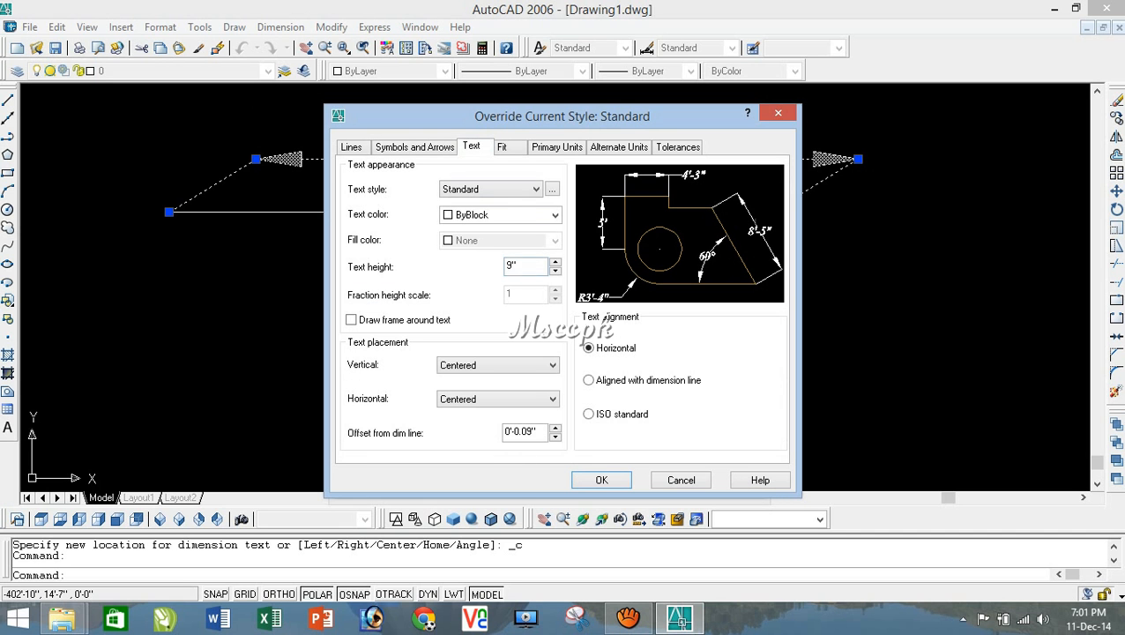
type("15")
key("Return")
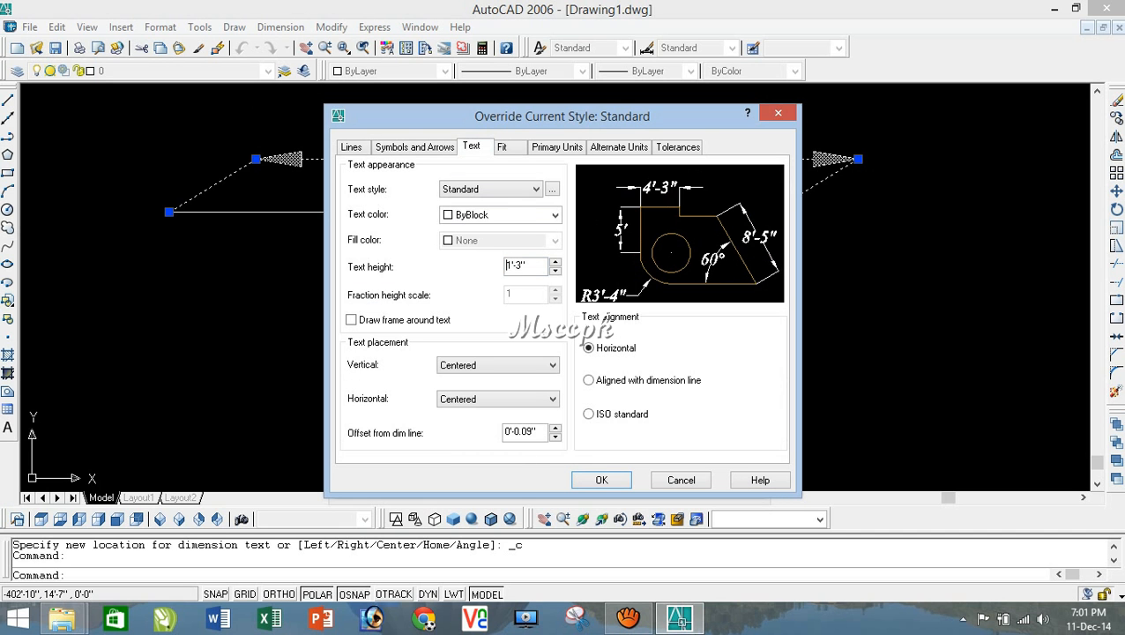
key("Return")
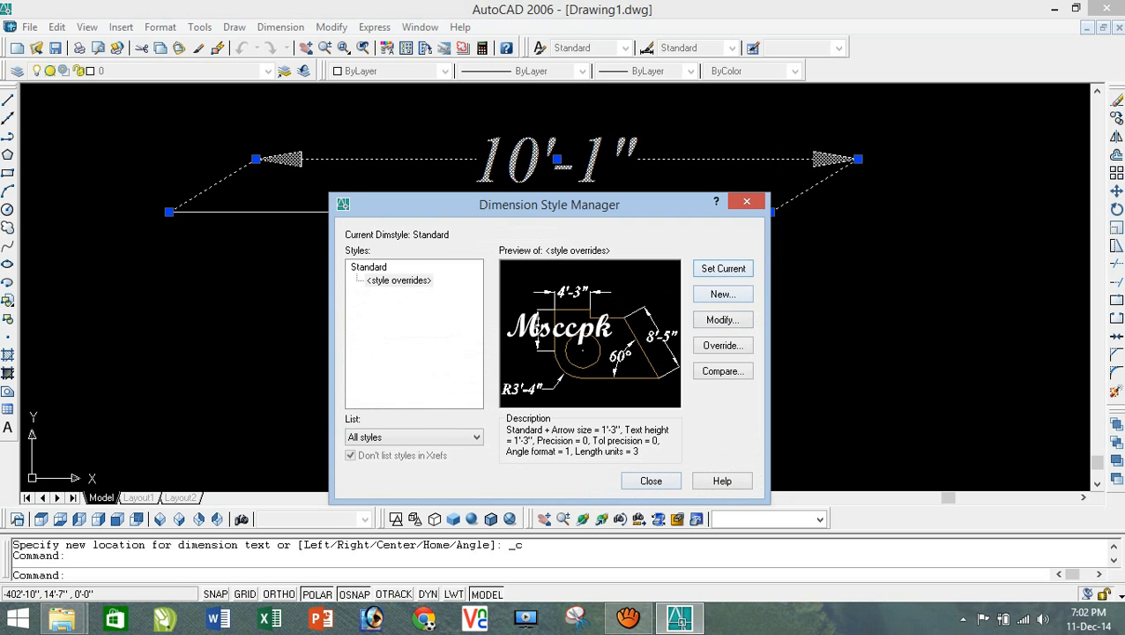
key("Return")
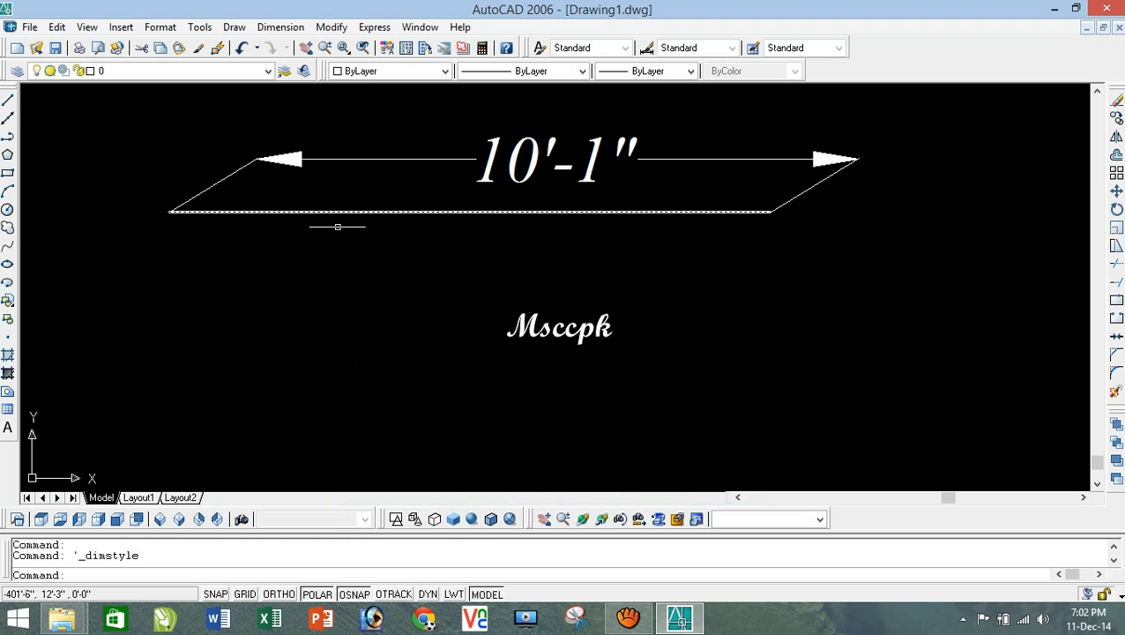
Step: Draw a second horizontal line about 8'-6" long below the dimensioned line
left_click(8, 100)
left_click(180, 271)
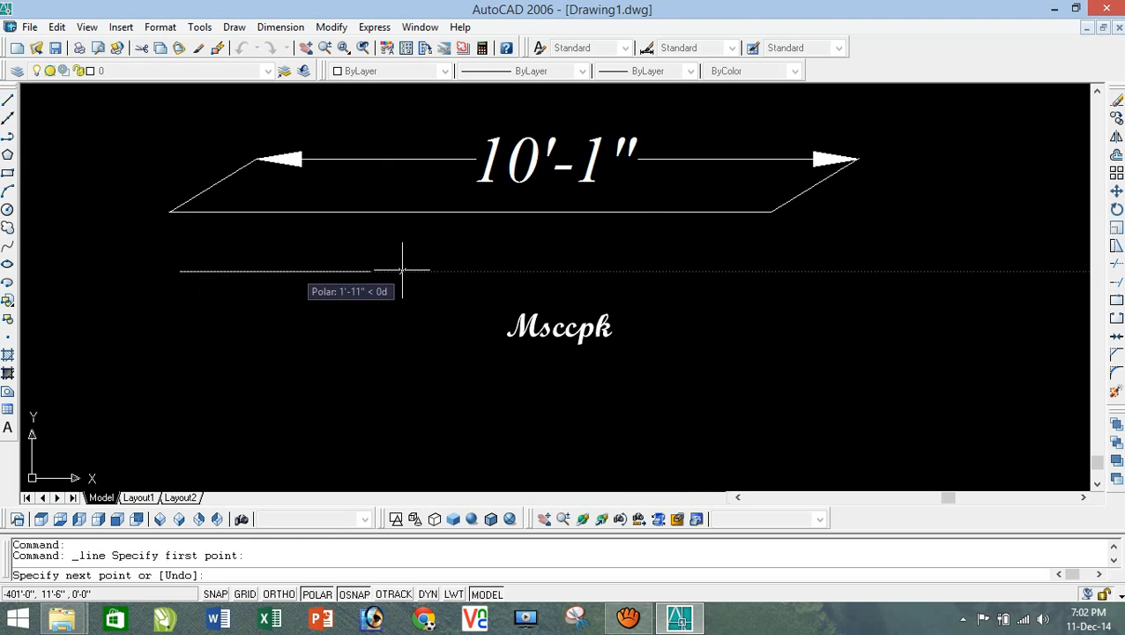
right_click(667, 229)
left_click(699, 236)
Step: Add a quick dimension to the second line, with the dimension line placed below it
left_click(281, 27)
left_click(300, 42)
left_click(416, 274)
left_click(417, 274)
left_click(416, 269)
right_click(412, 283)
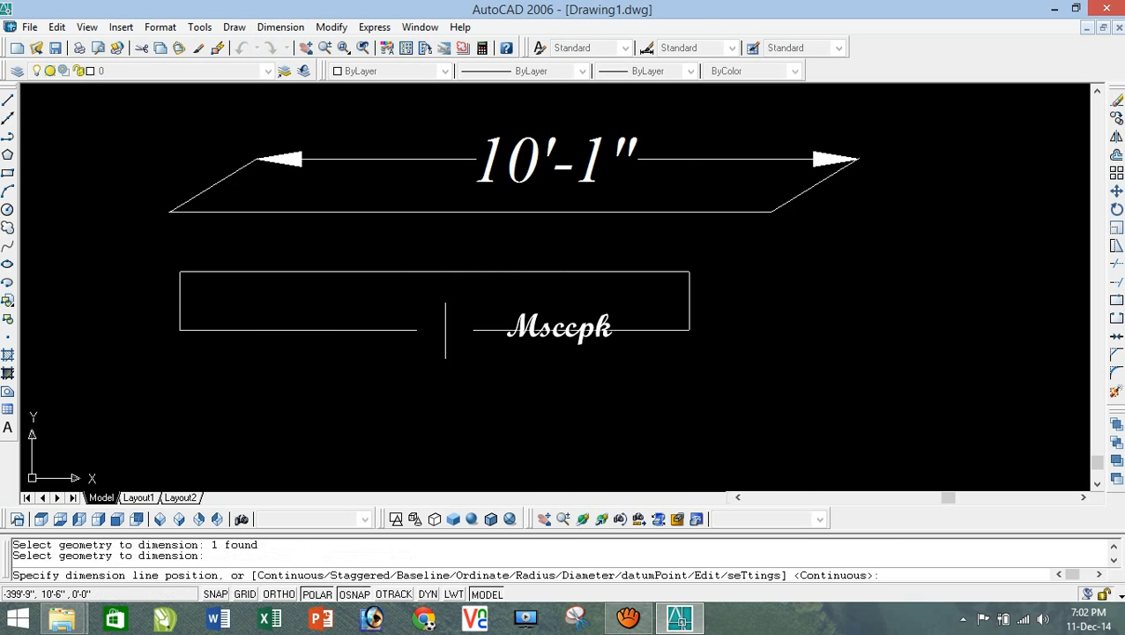
left_click(445, 331)
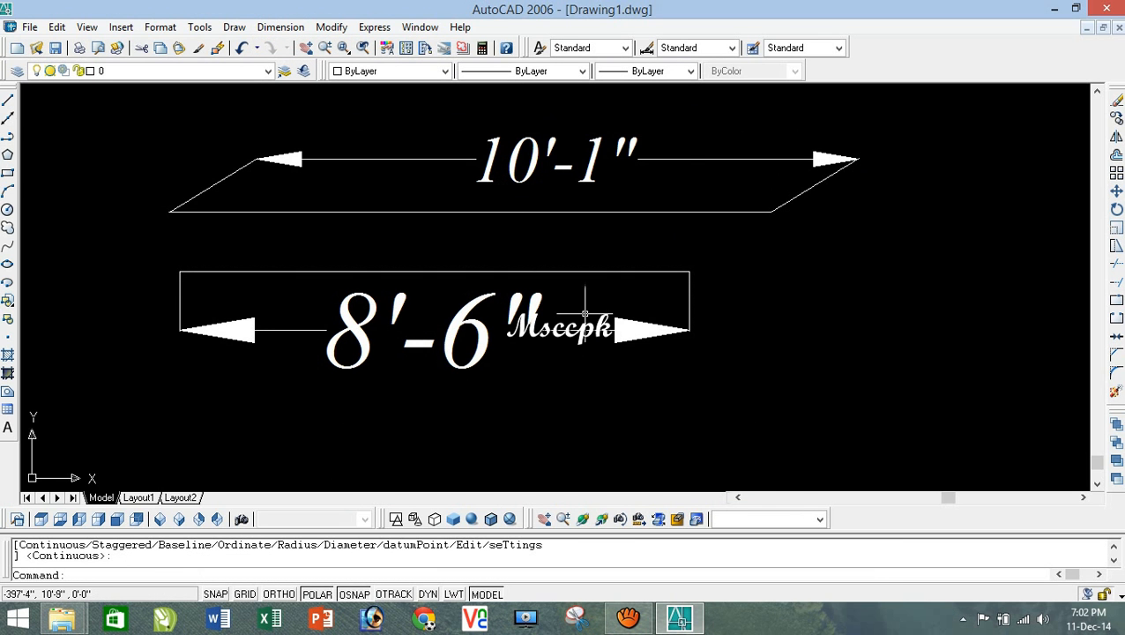
Step: Erase both horizontal lines together with their dimensions
scroll(794, 296, "down", 4)
left_click(873, 374)
left_click(538, 231)
key("Delete")
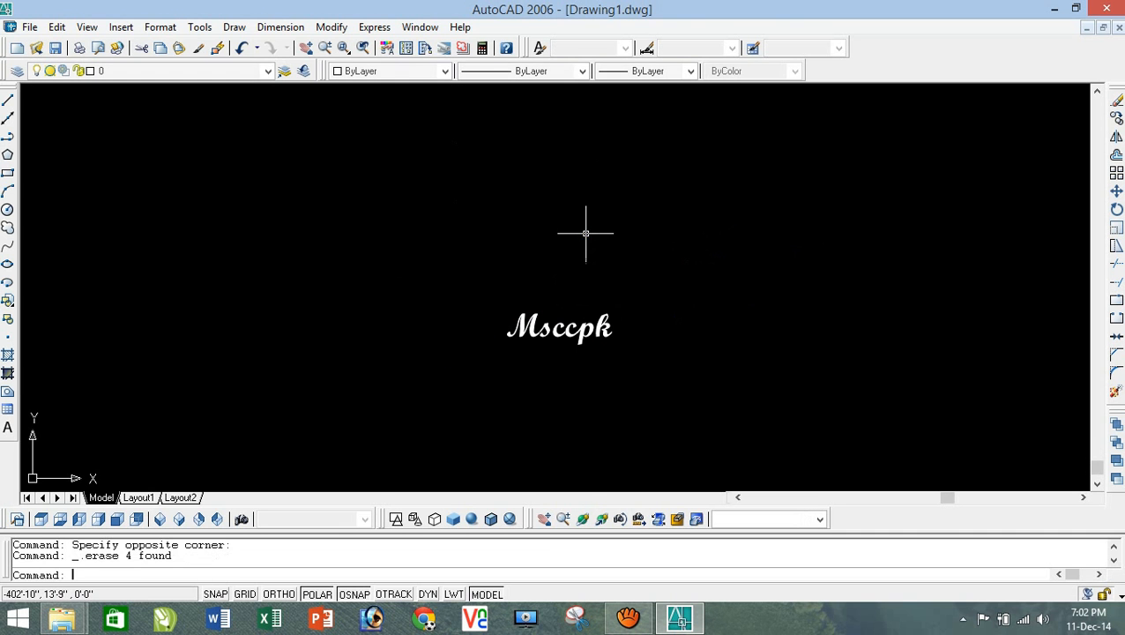
left_click(281, 27)
mouse_move(331, 26)
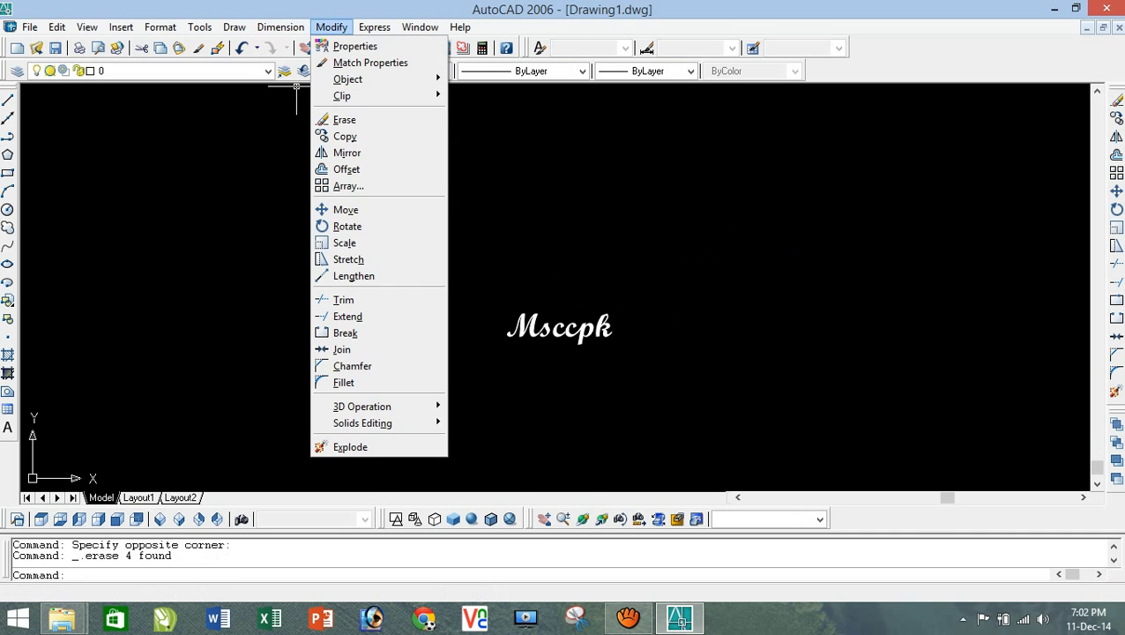
left_click(297, 86)
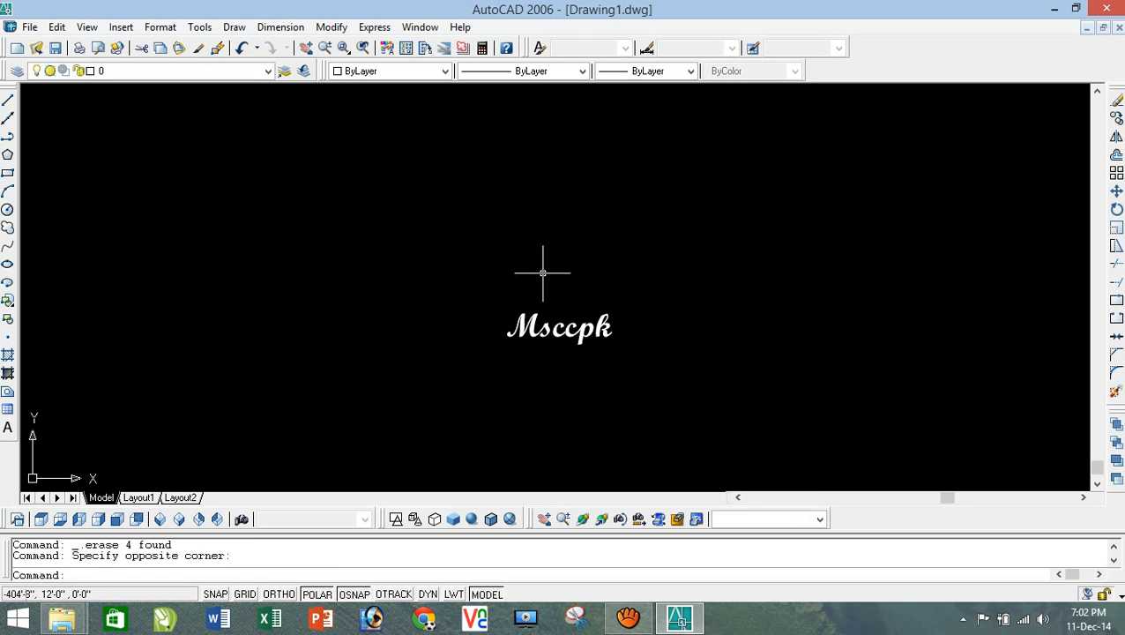
Step: Turn on Ortho mode and switch to the aTube Catcher window
key("F8")
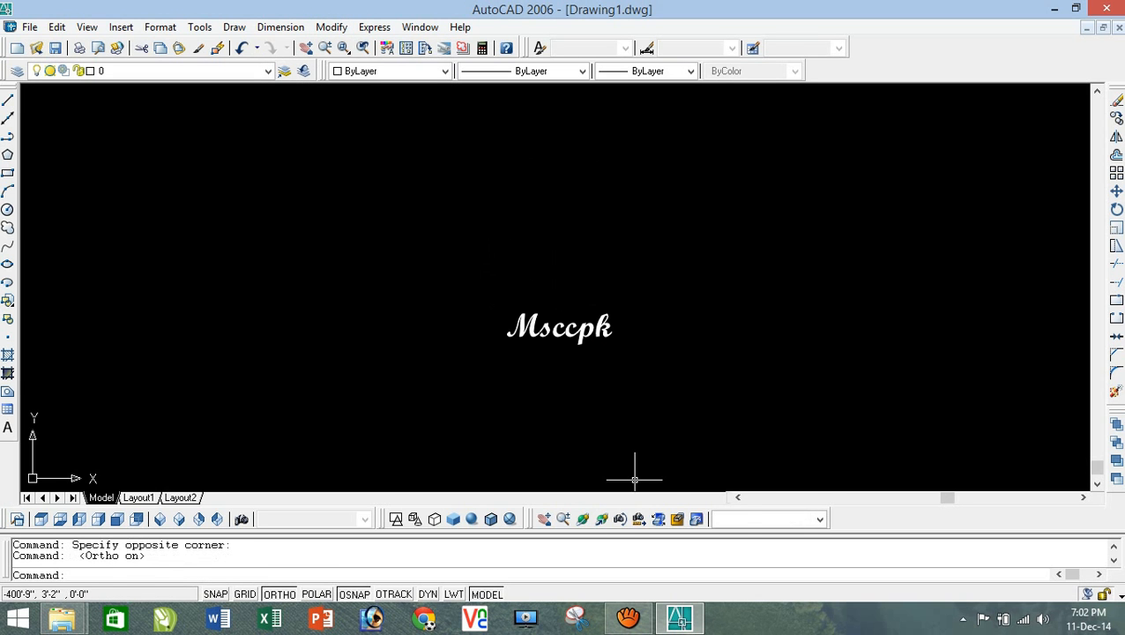
left_click(630, 620)
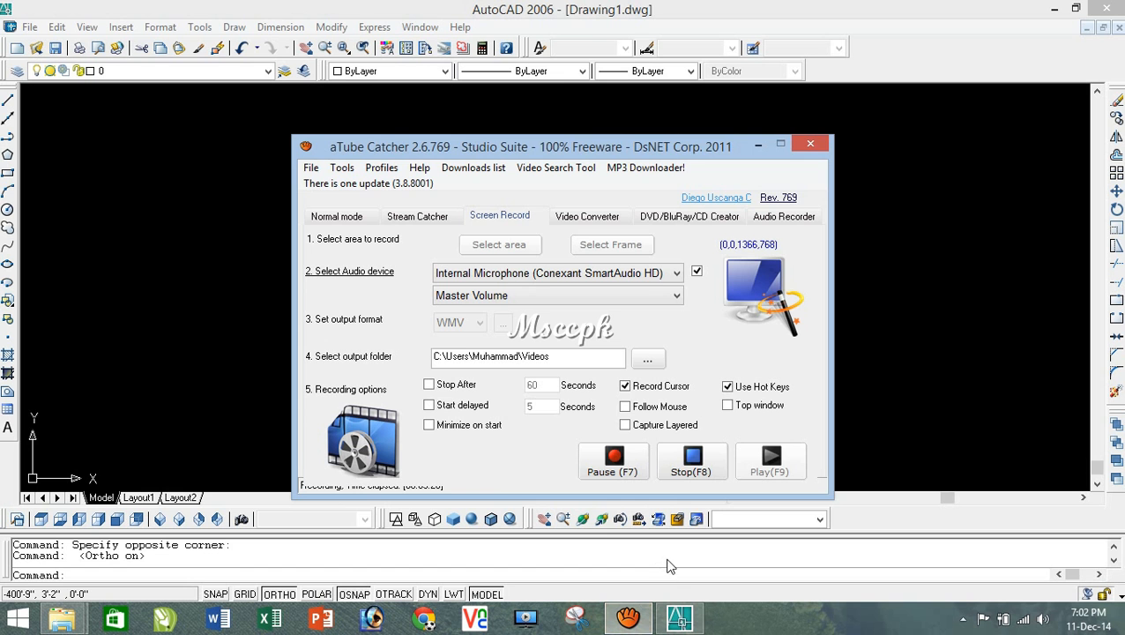
Step: Minimize the aTube Catcher window to return to the AutoCAD drawing
left_click(758, 147)
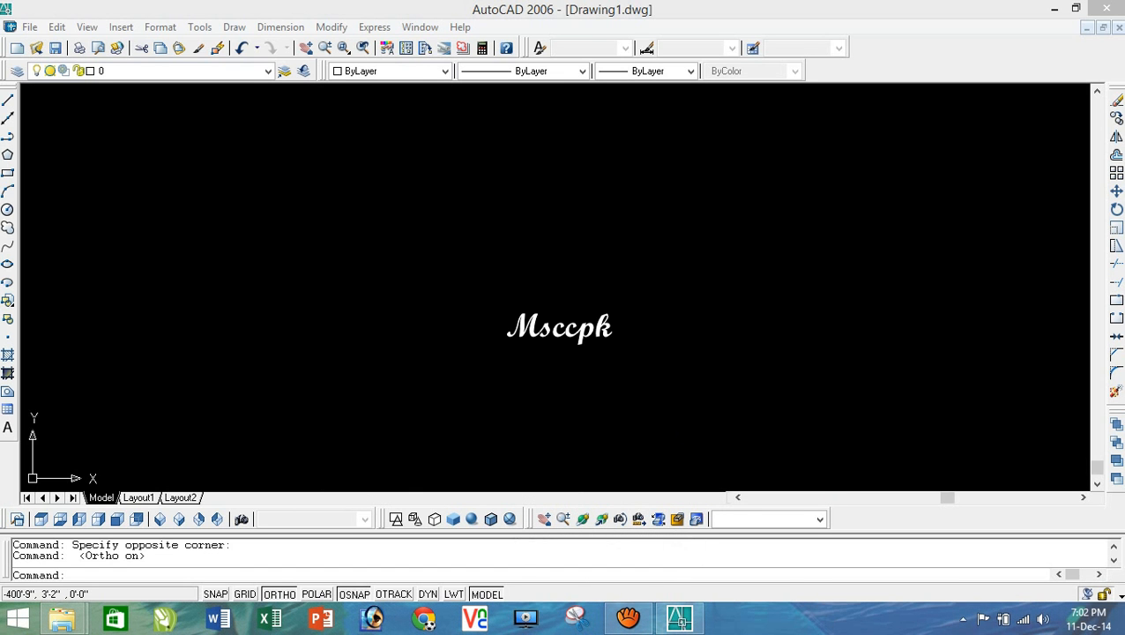
key("alt+n")
key("Down")
key("Down")
key("Down")
key("Down")
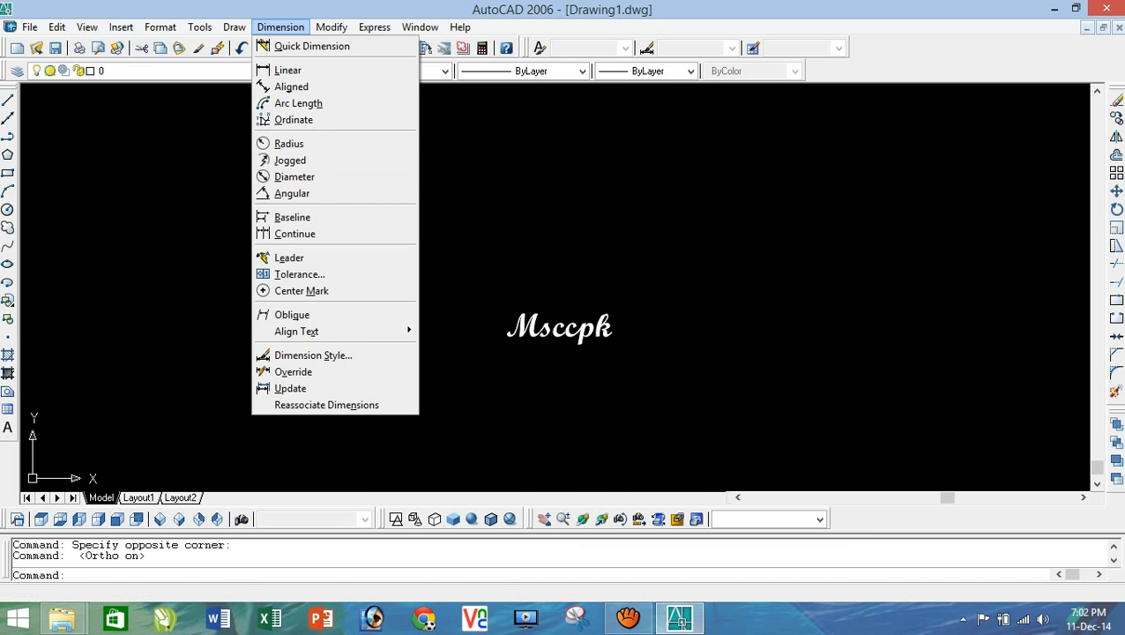
left_click(599, 276)
left_click(699, 349)
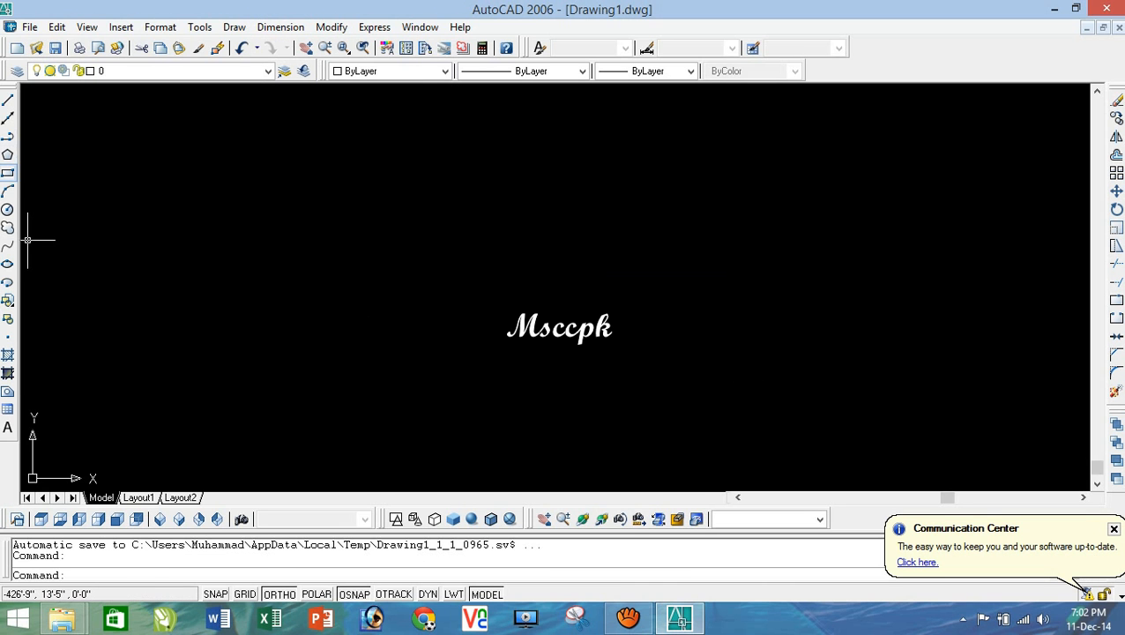
Step: Draw a three-point arc about 14'-1" long, bulging upward, in the empty drawing area
left_click(8, 192)
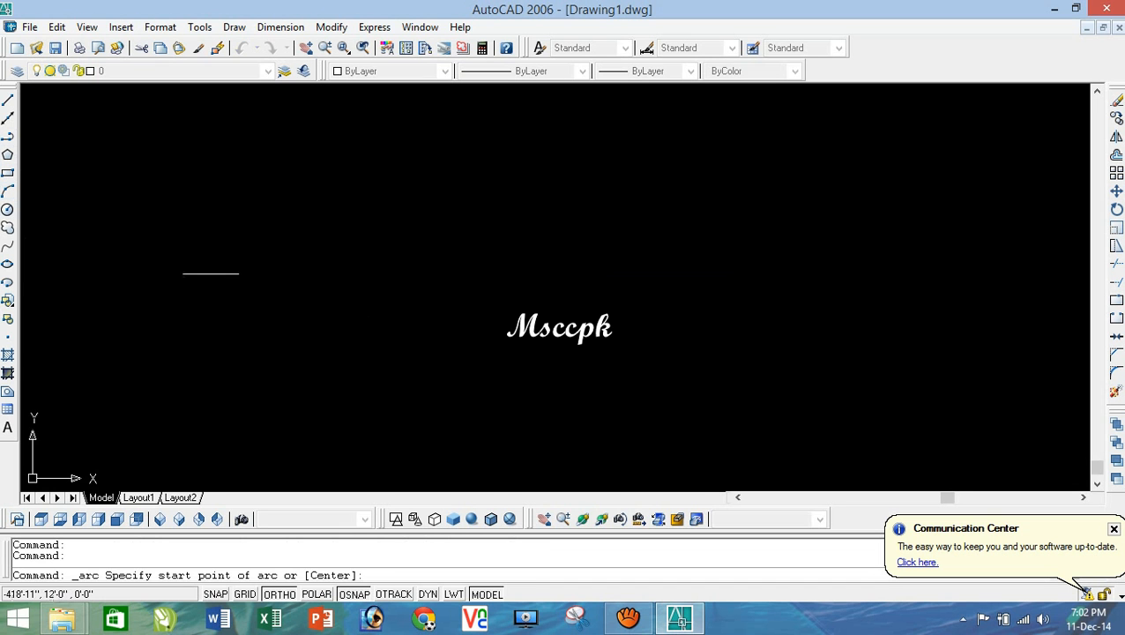
left_click(306, 327)
left_click(489, 233)
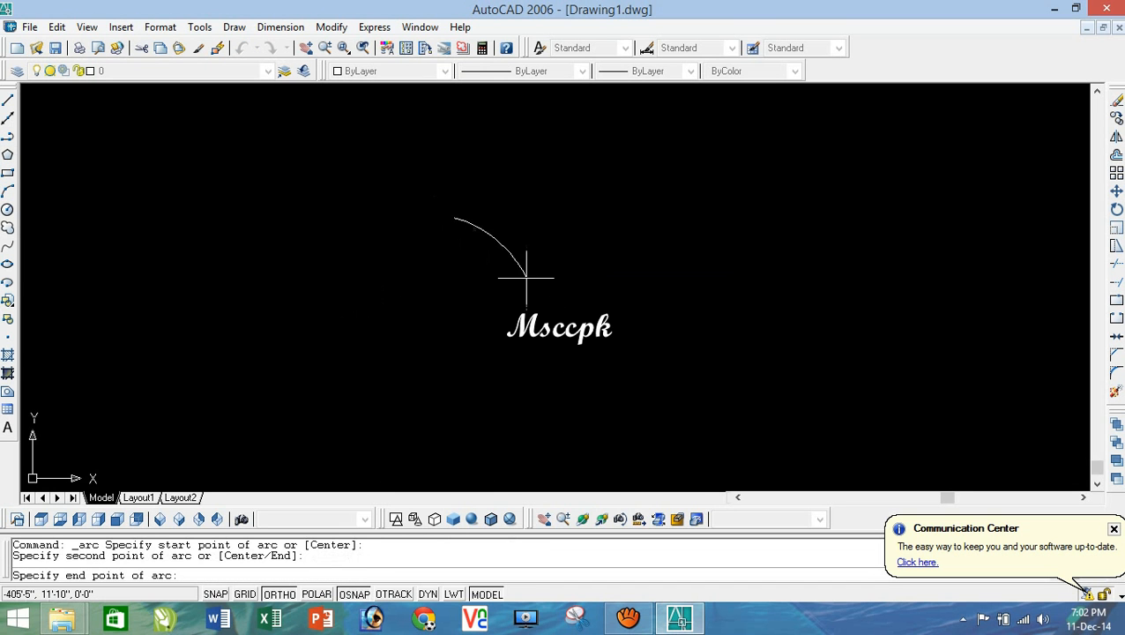
left_click(555, 297)
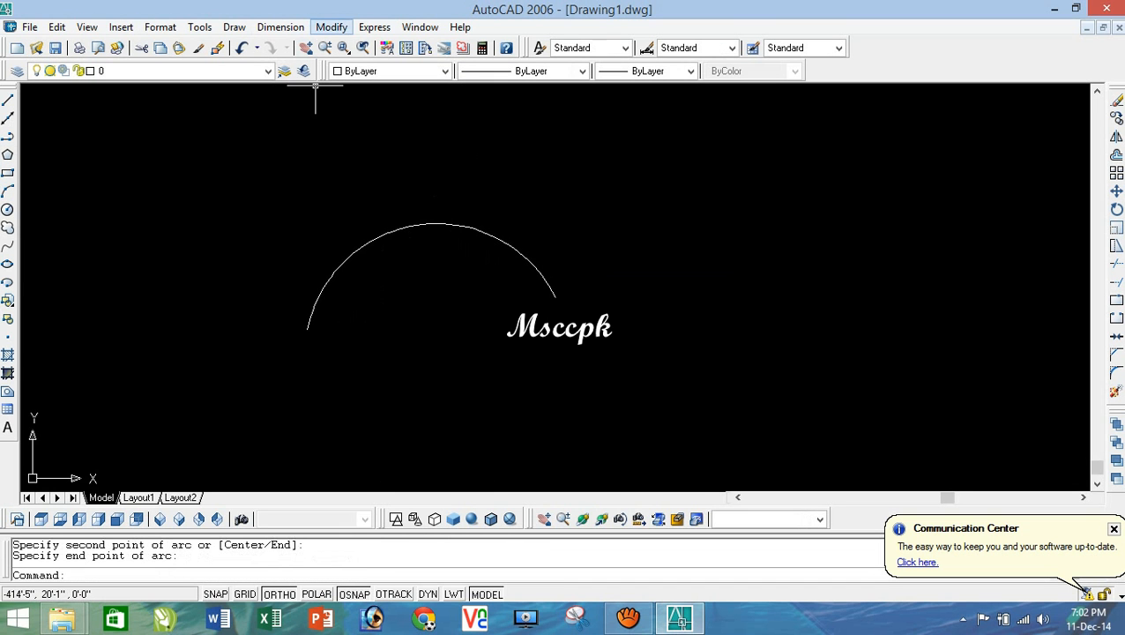
Step: Add an arc length dimension to the arc, with the dimension line placed just outside the curve
left_click(331, 26)
left_click(298, 103)
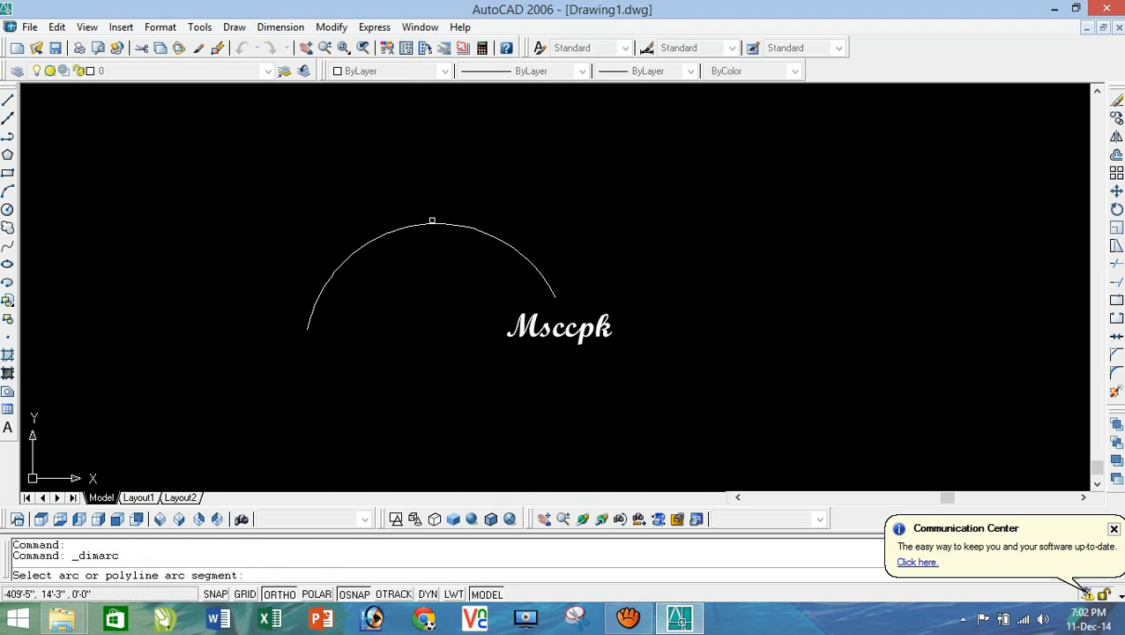
left_click(432, 223)
right_click(415, 202)
left_click(449, 210)
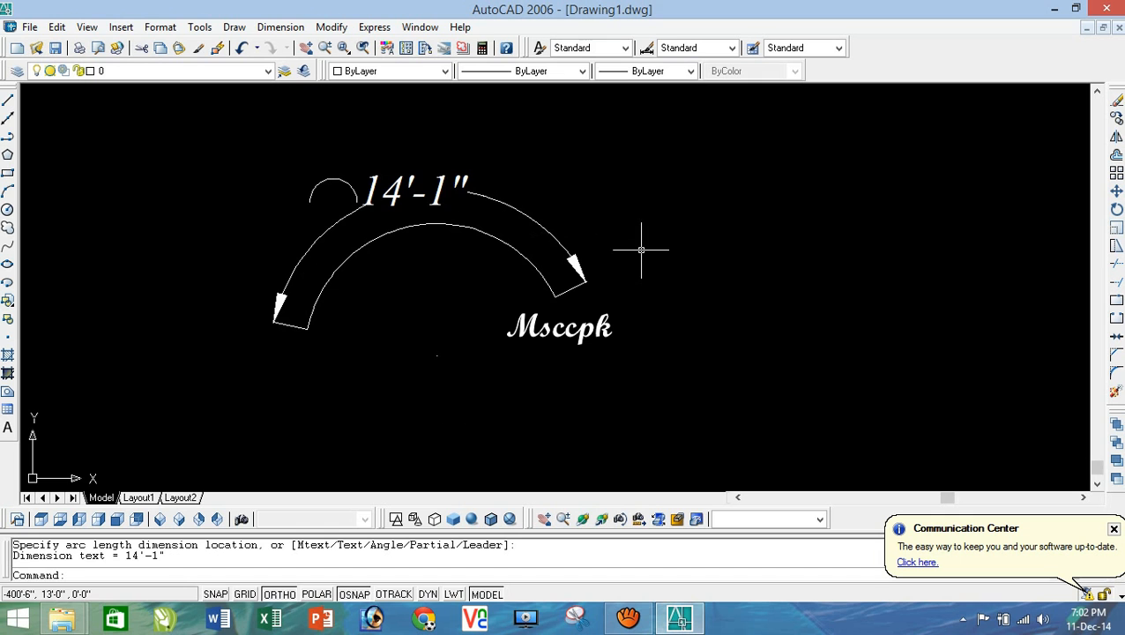
Step: Erase the arc together with its arc length dimension
left_click(281, 27)
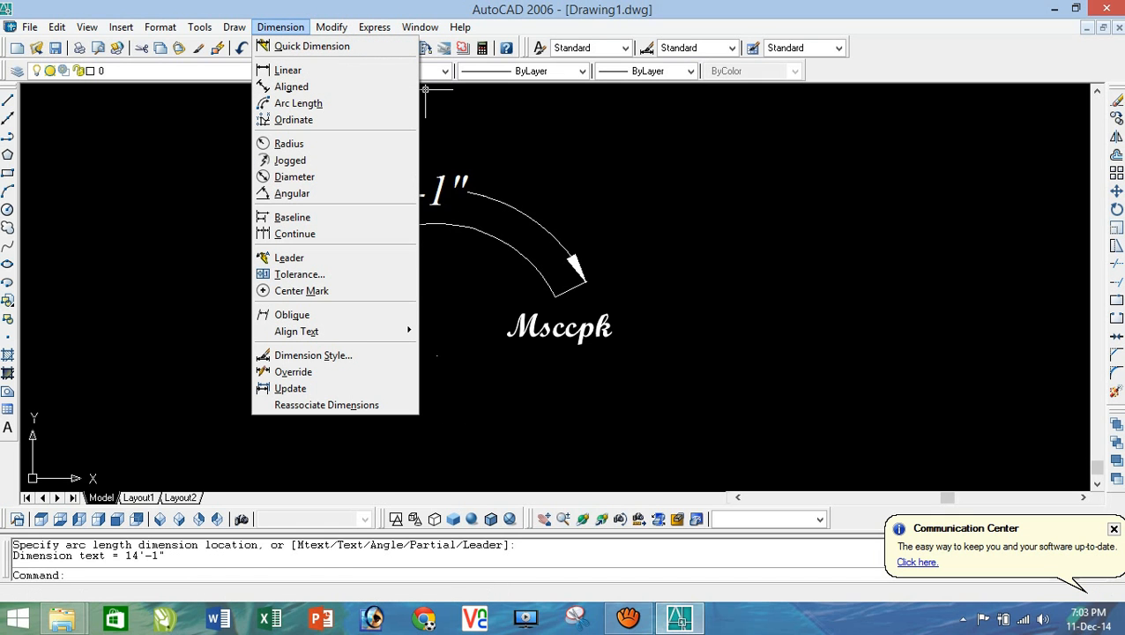
left_click(611, 287)
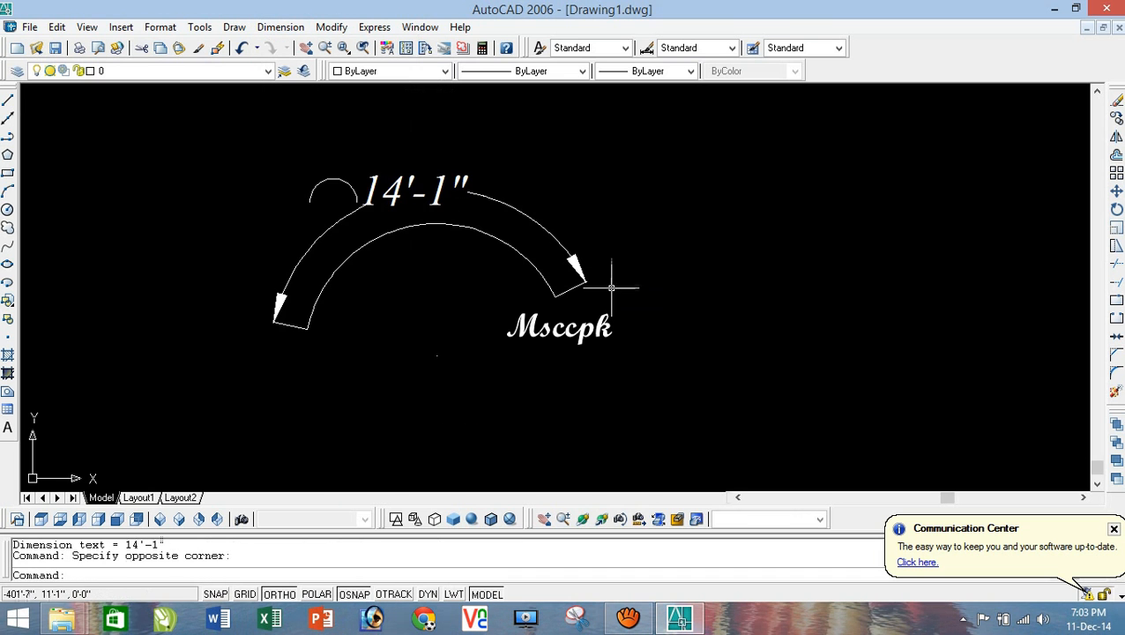
left_click(658, 270)
left_click(507, 379)
key("Delete")
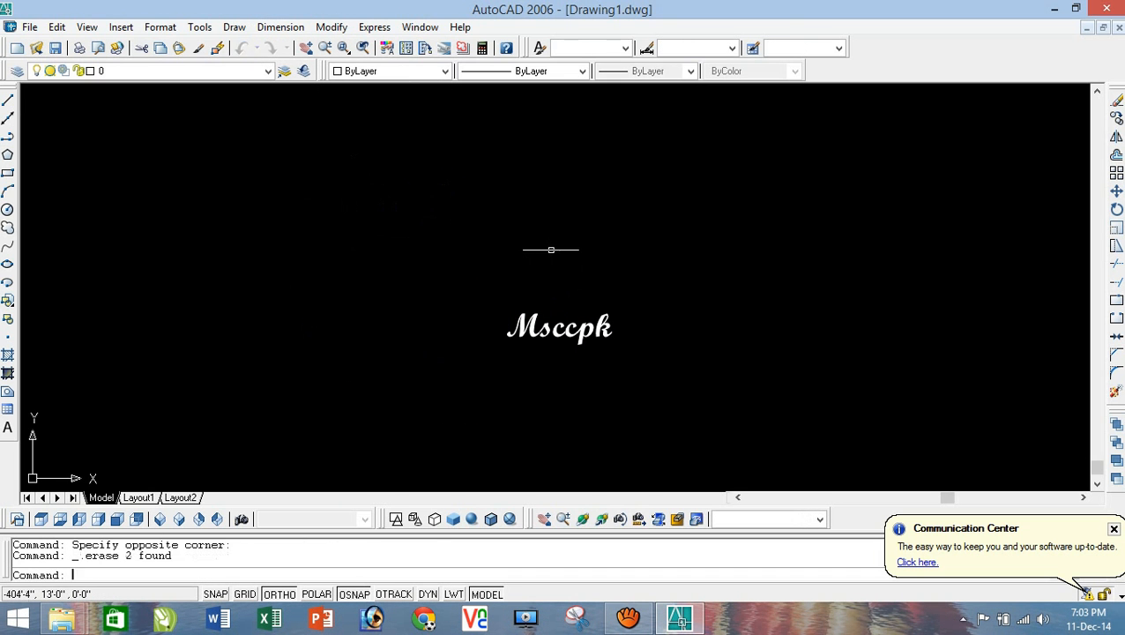
Step: Turn off Ortho mode
left_click(551, 249)
left_click(482, 258)
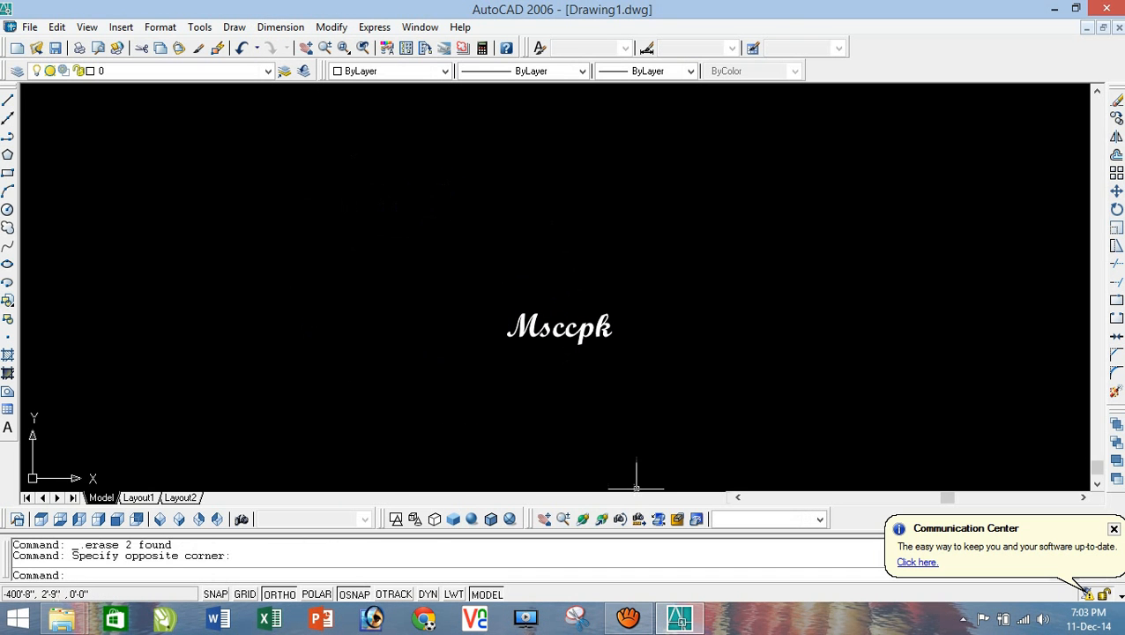
key("F8")
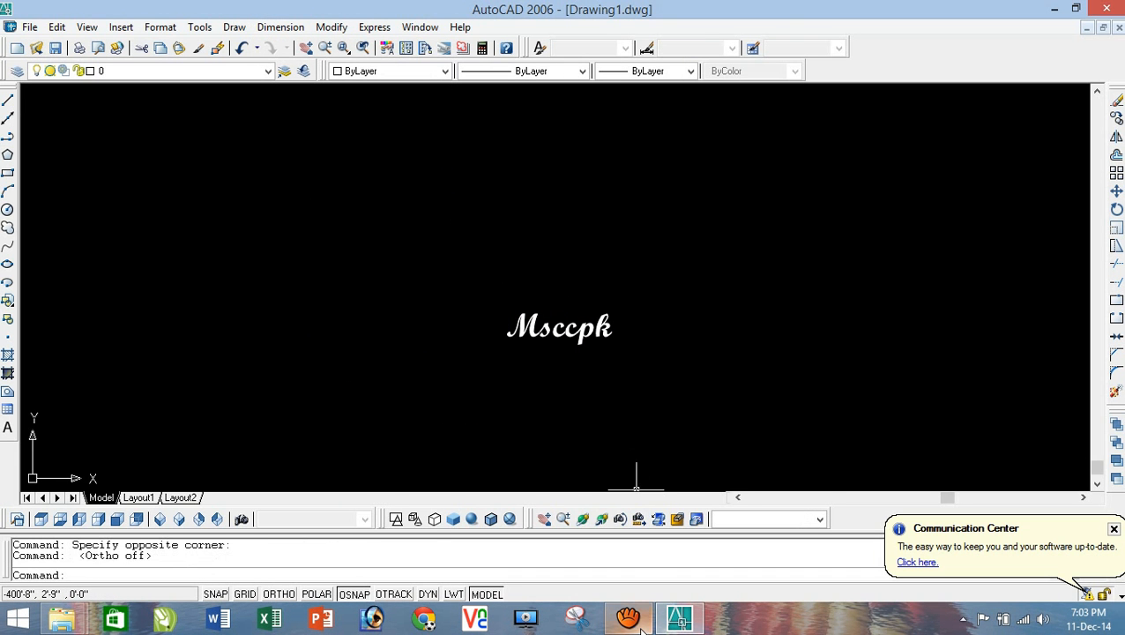